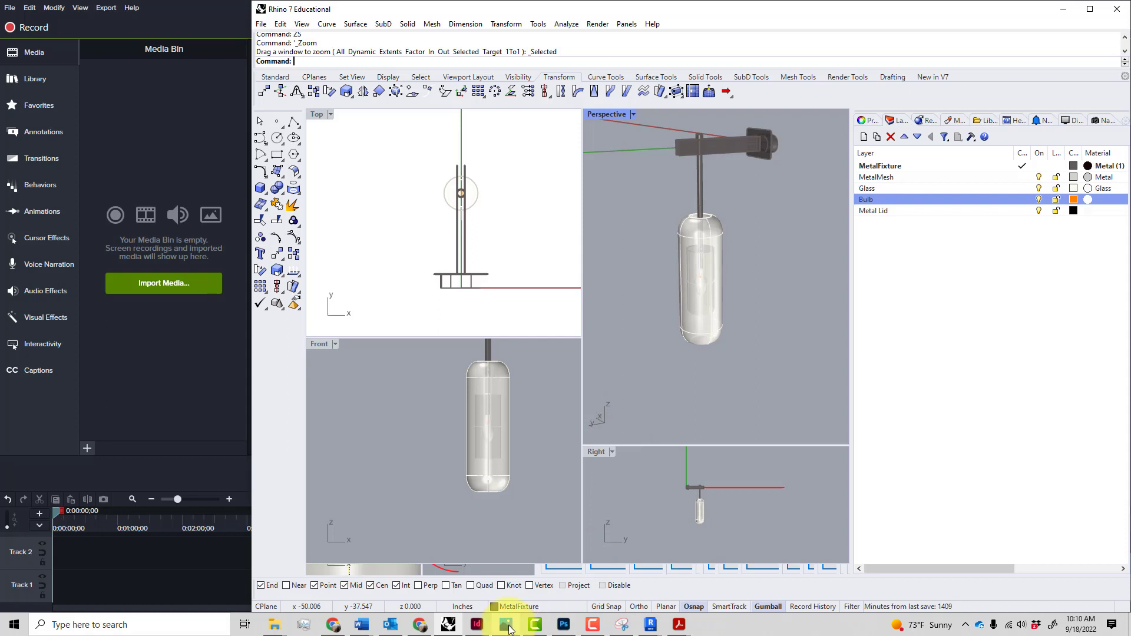
# Bring up SconceReferenceMaterial.jpg beside the model and compare its shade with the lid surface inside the glass pendant.
pyautogui.click(506, 625)
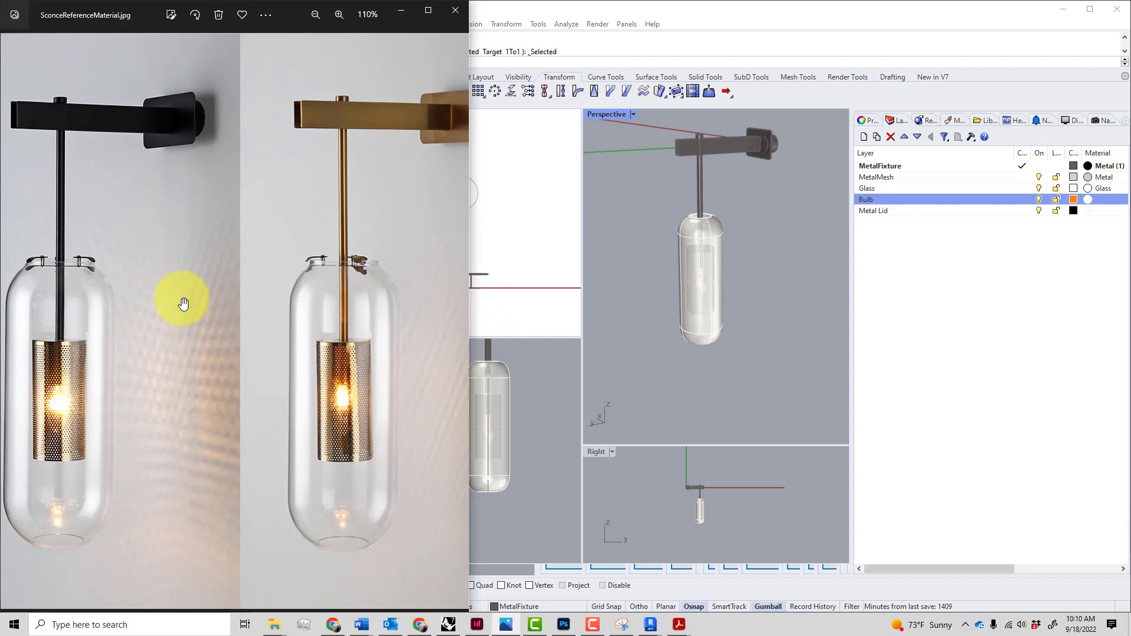
pyautogui.click(658, 235)
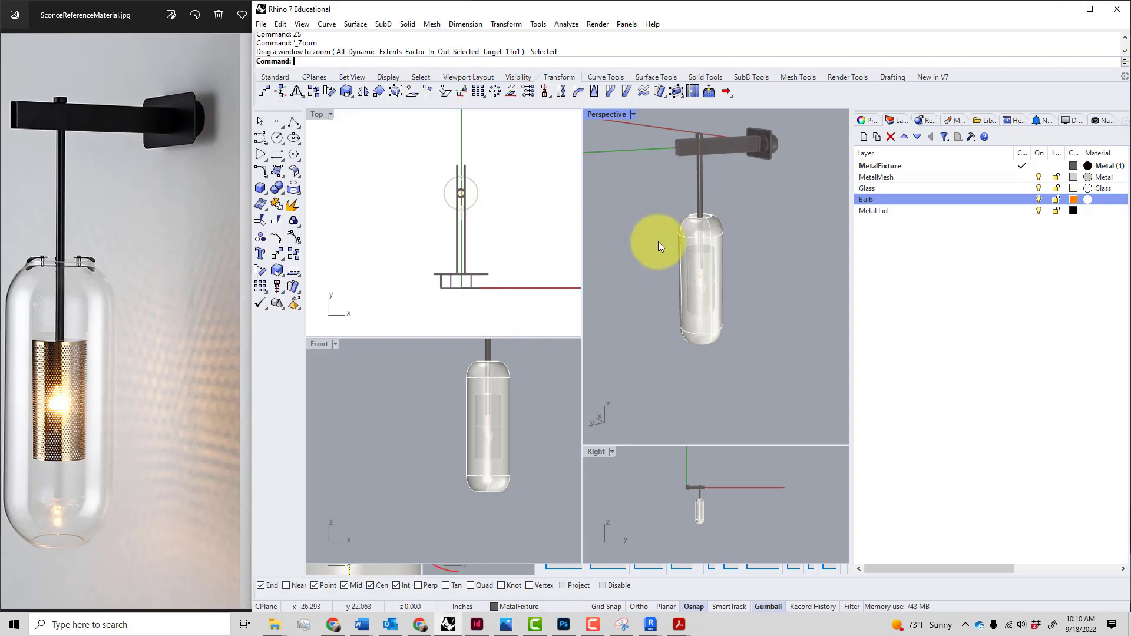
pyautogui.moveTo(659, 242); pyautogui.dragTo(659, 270, button='right')
pyautogui.scroll(6, 661, 271)
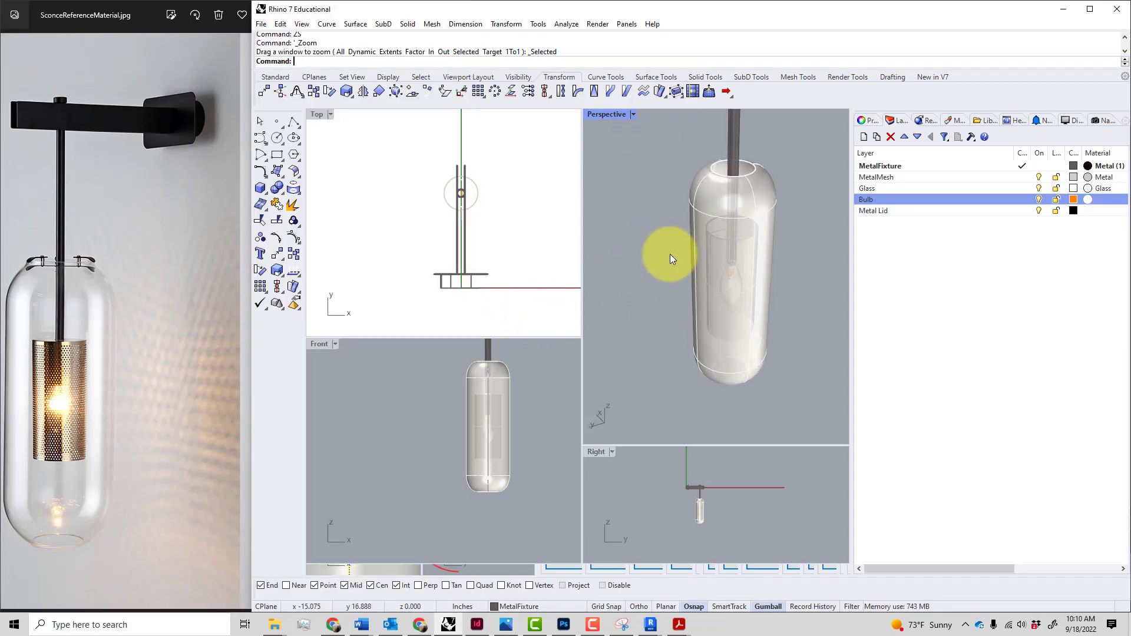
pyautogui.click(726, 230)
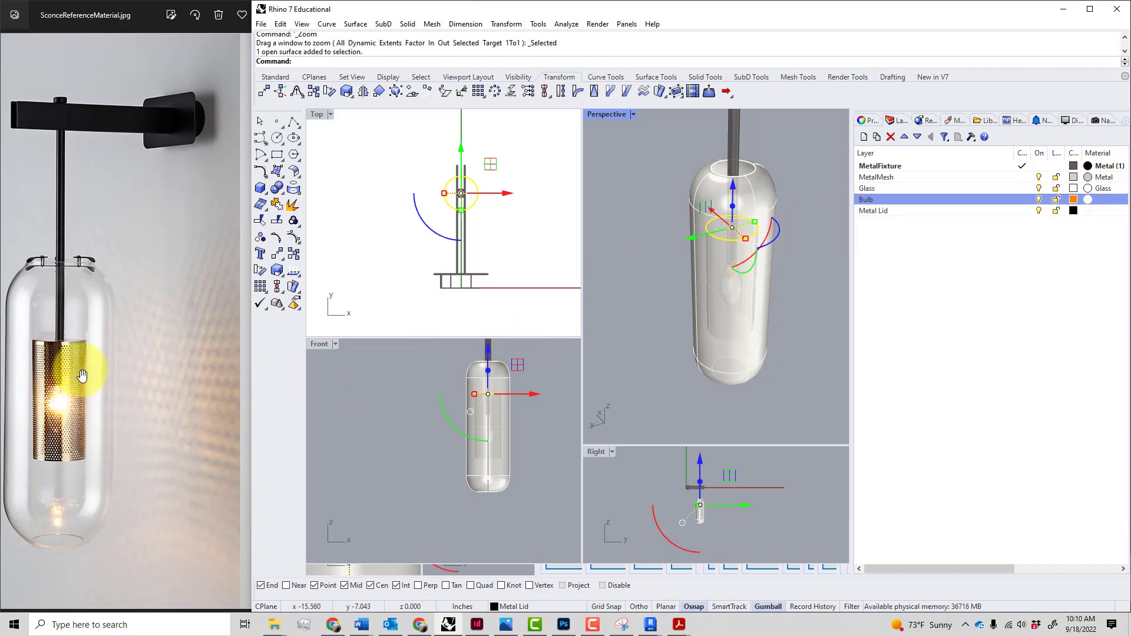
pyautogui.click(659, 318)
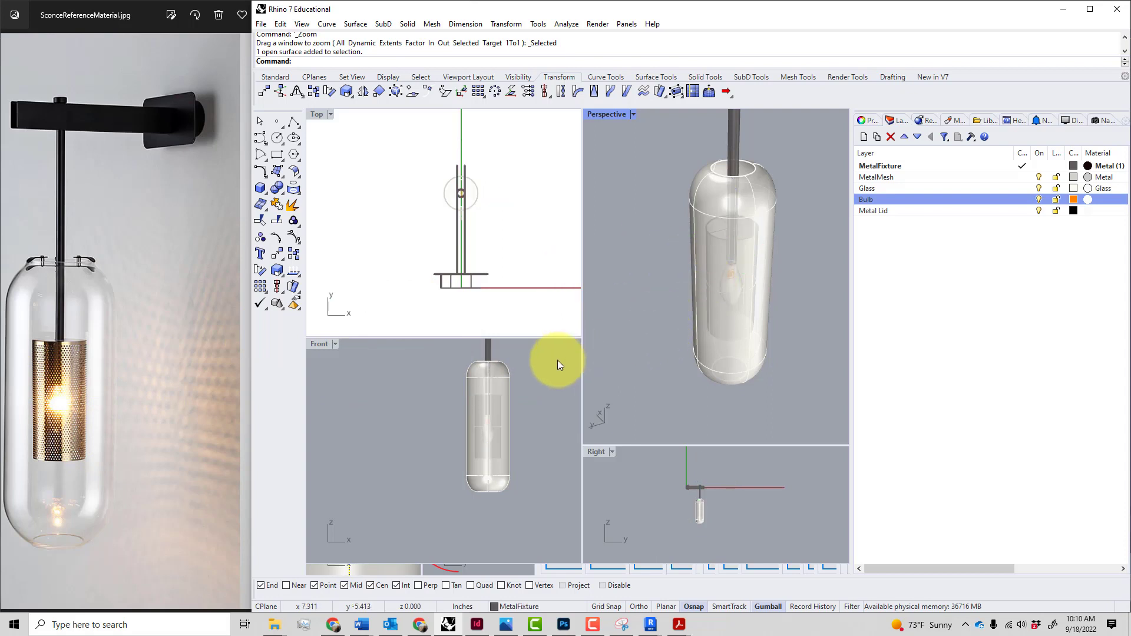
pyautogui.rightClick(606, 367)
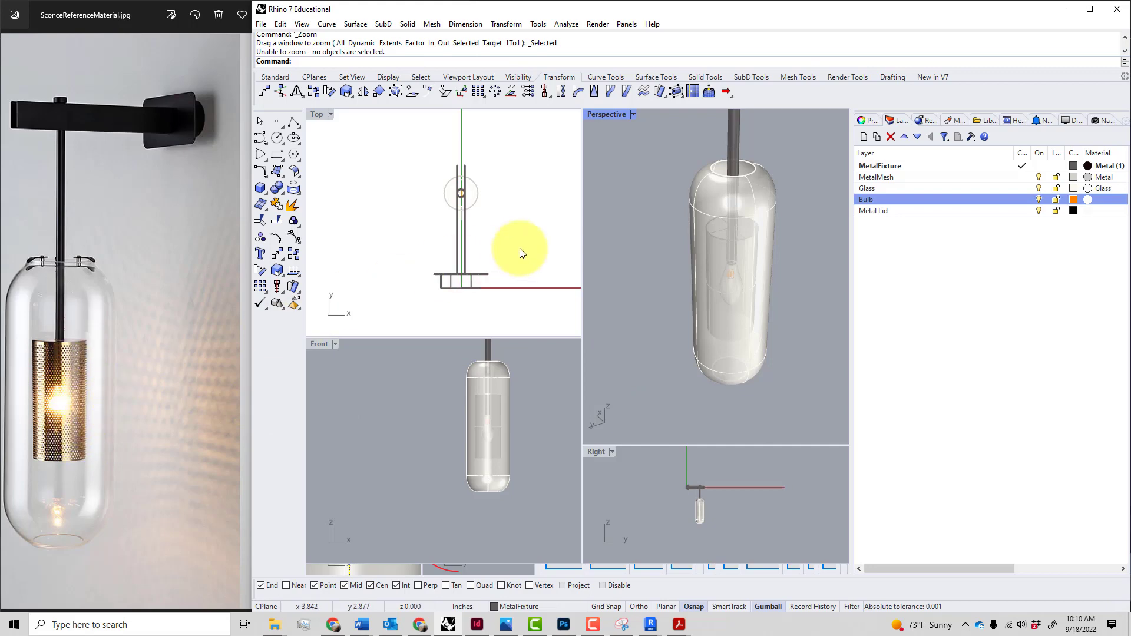
pyautogui.scroll(-4, 656, 266)
pyautogui.scroll(5, 655, 266)
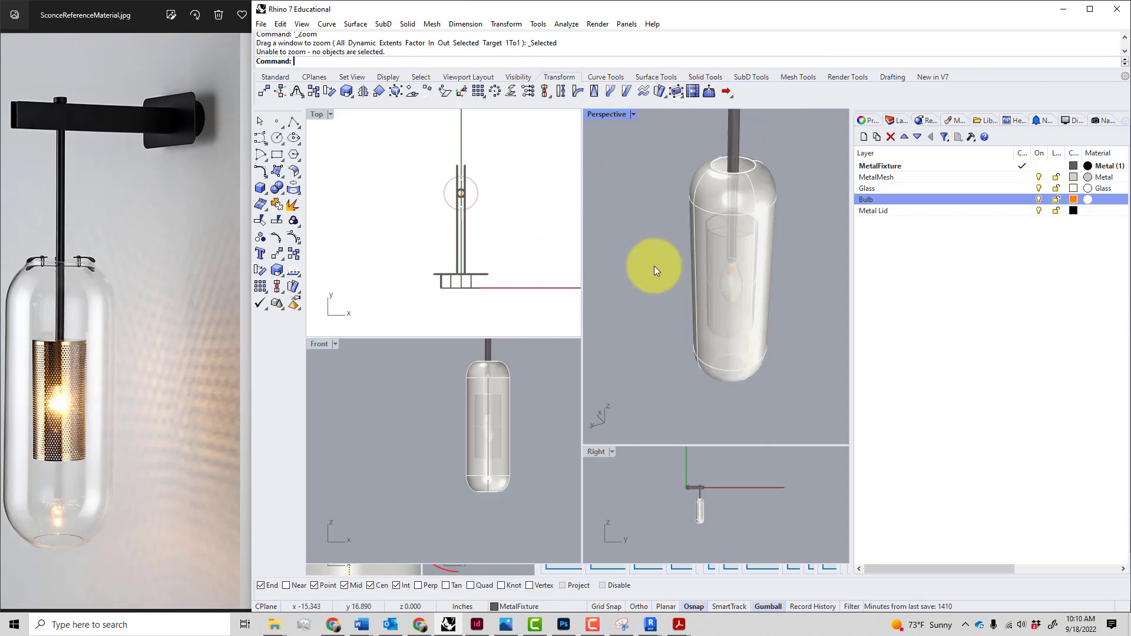
pyautogui.middleClick(655, 260)
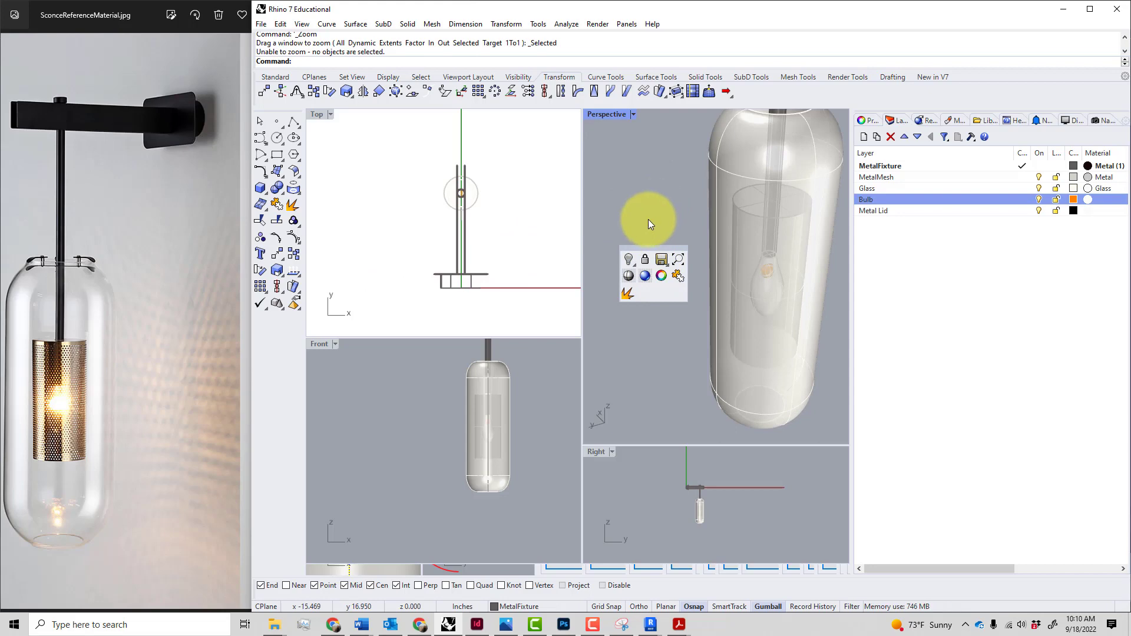
pyautogui.moveTo(648, 219); pyautogui.dragTo(646, 210, button='right')
pyautogui.scroll(-2, 643, 217)
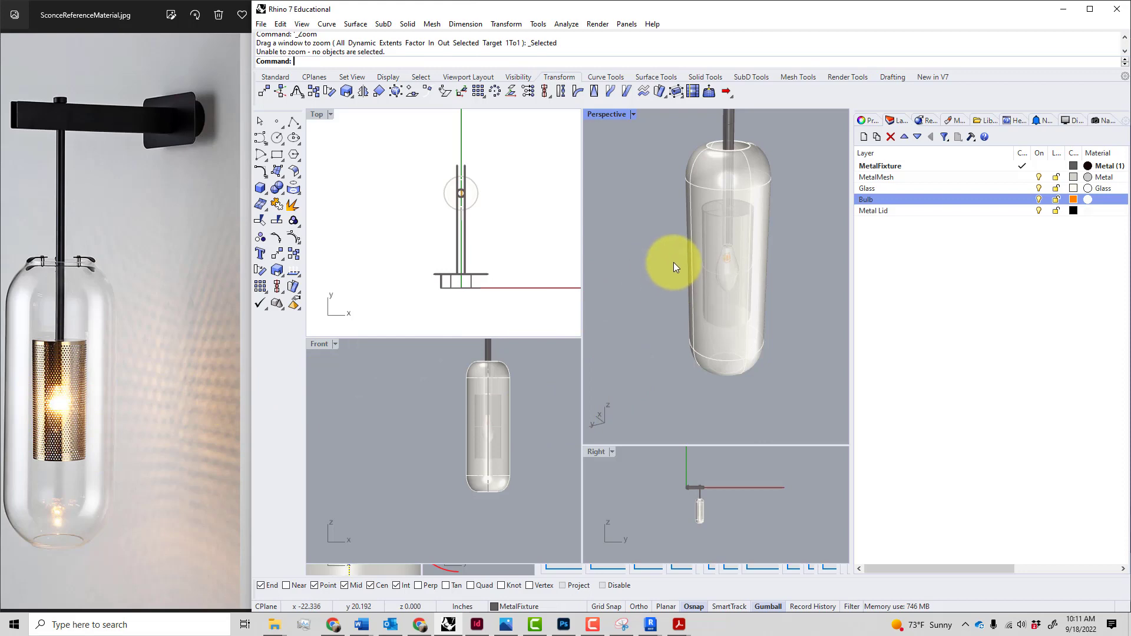
pyautogui.scroll(1, 695, 284)
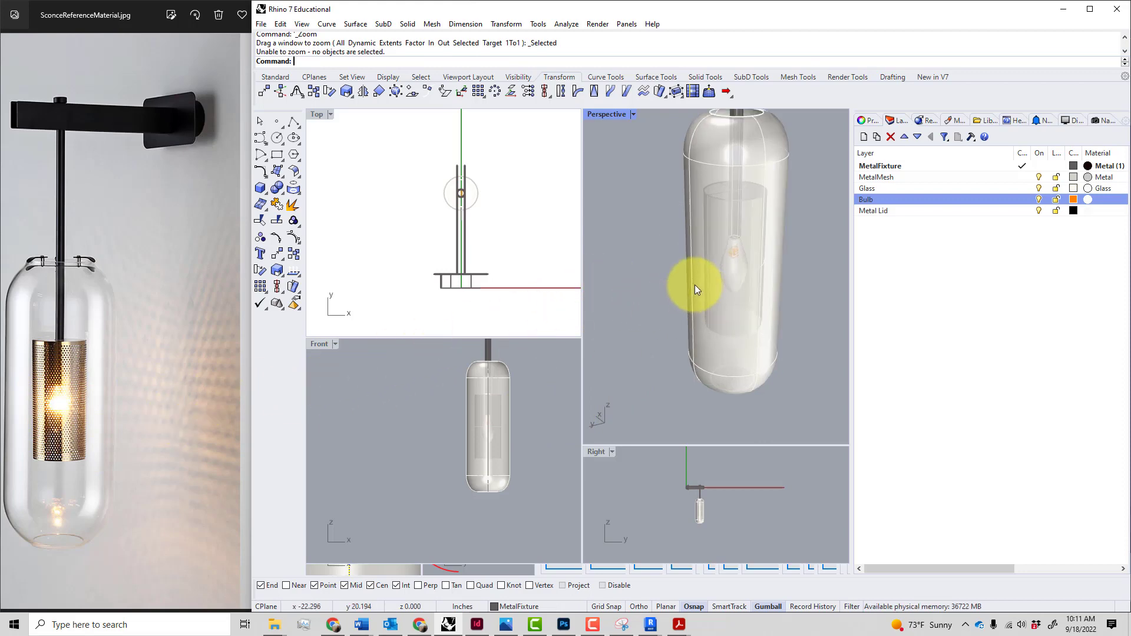
# Examine the small light element inside the bulb by selecting it within the pendant.
pyautogui.moveTo(643, 307); pyautogui.dragTo(808, 238)
pyautogui.click(613, 307)
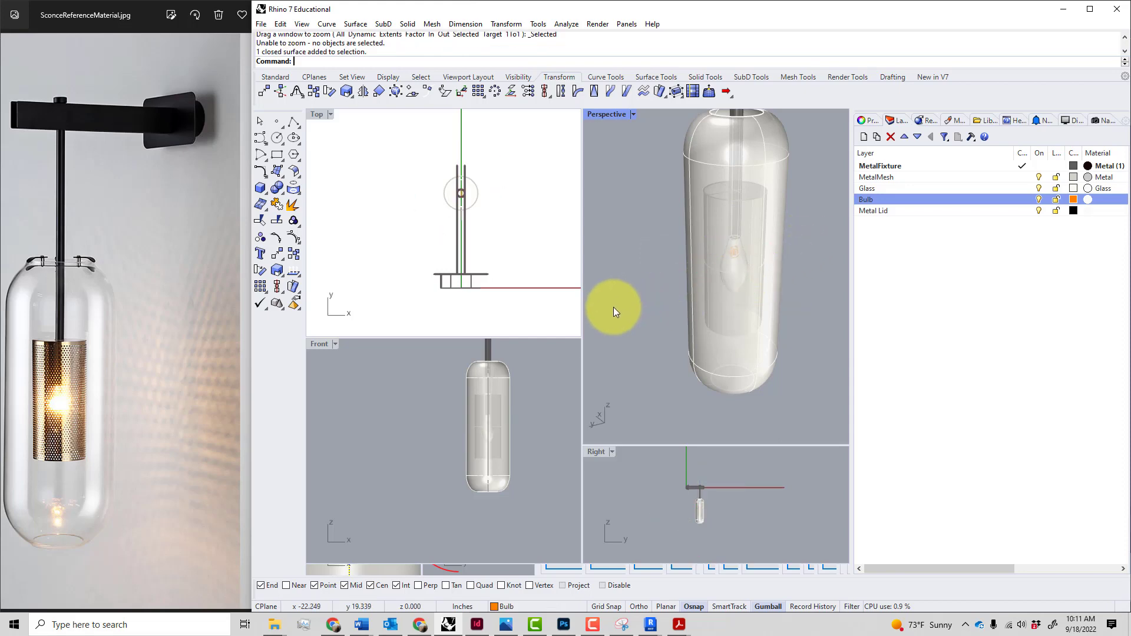
pyautogui.scroll(1, 678, 273)
pyautogui.moveTo(677, 272); pyautogui.dragTo(699, 254, button='right')
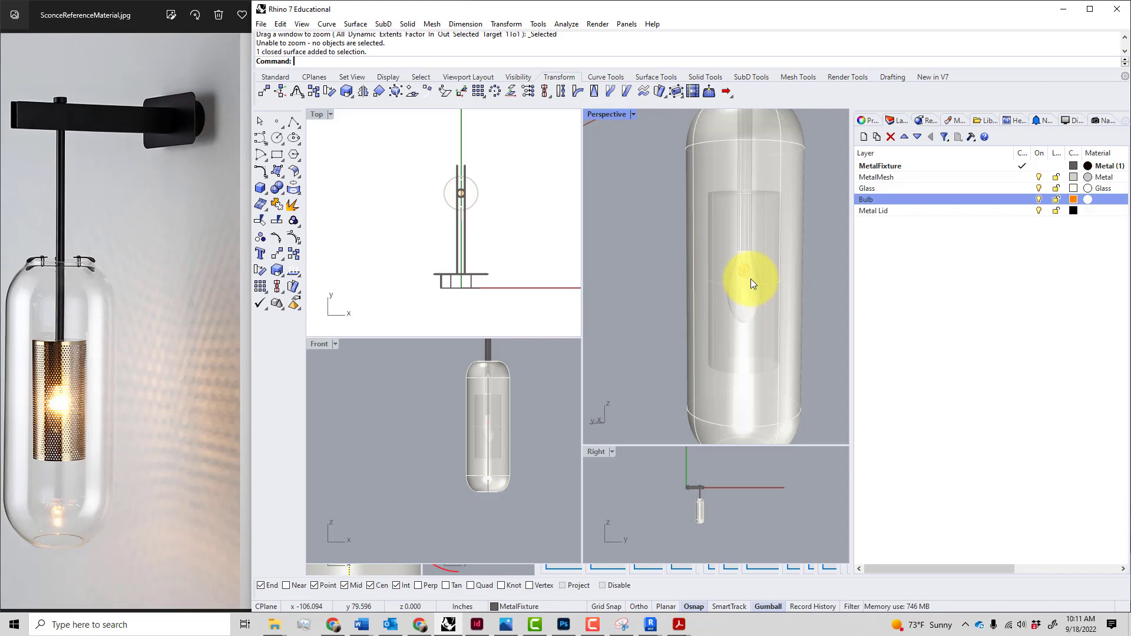
pyautogui.moveTo(632, 301); pyautogui.dragTo(745, 244)
pyautogui.click(619, 281)
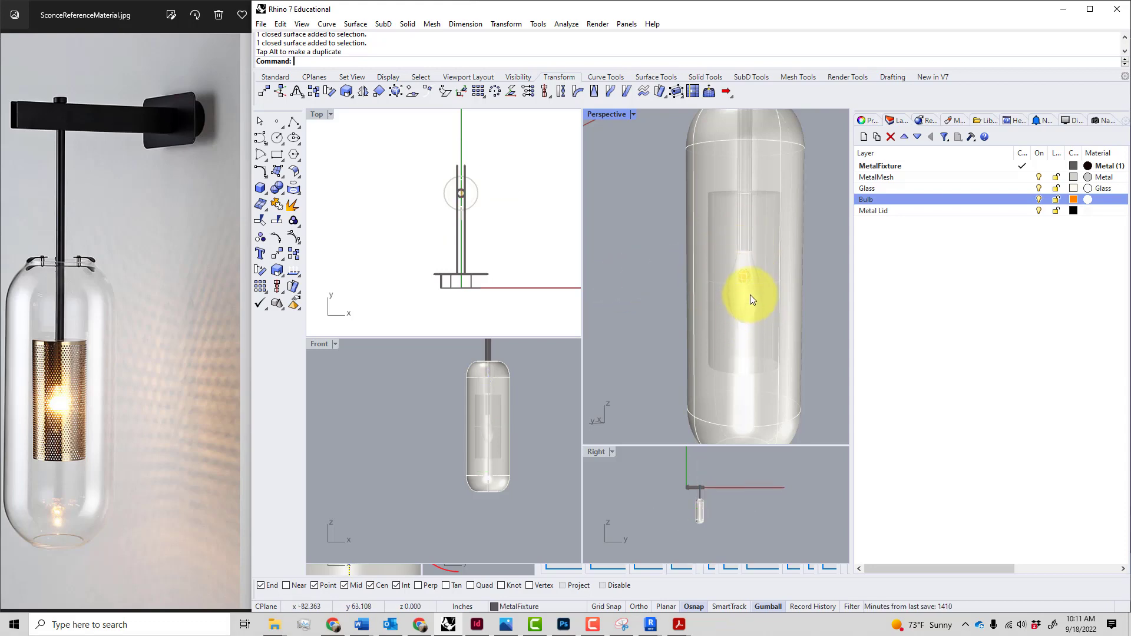
# Check the layer assignments of the outer glass shell, the bulb envelope and the inner light element.
pyautogui.click(692, 310)
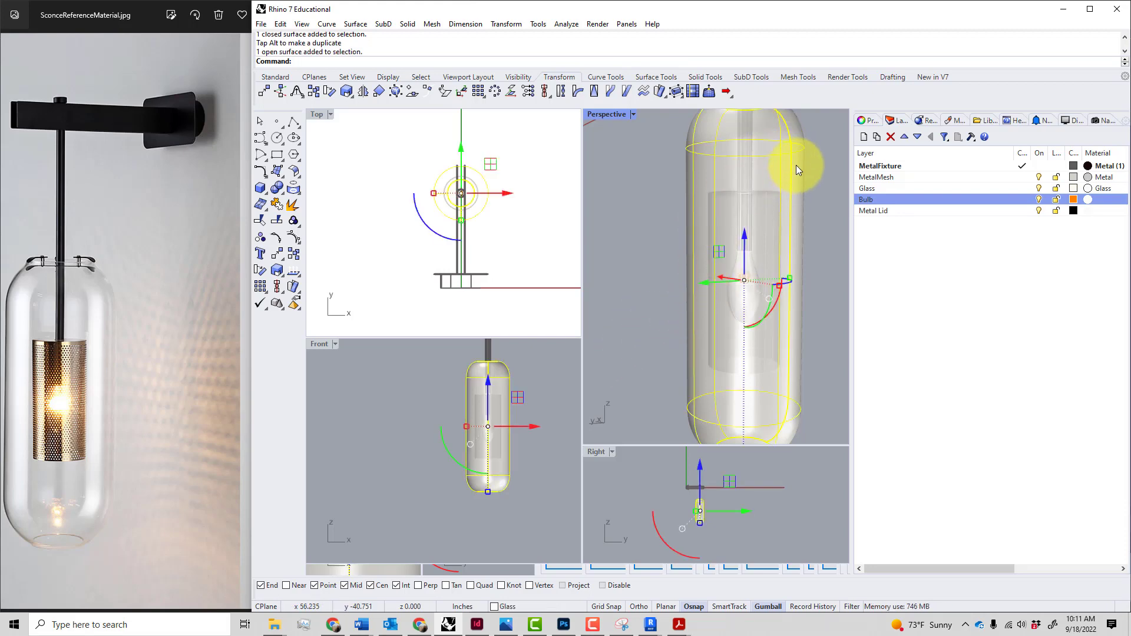
pyautogui.click(811, 201)
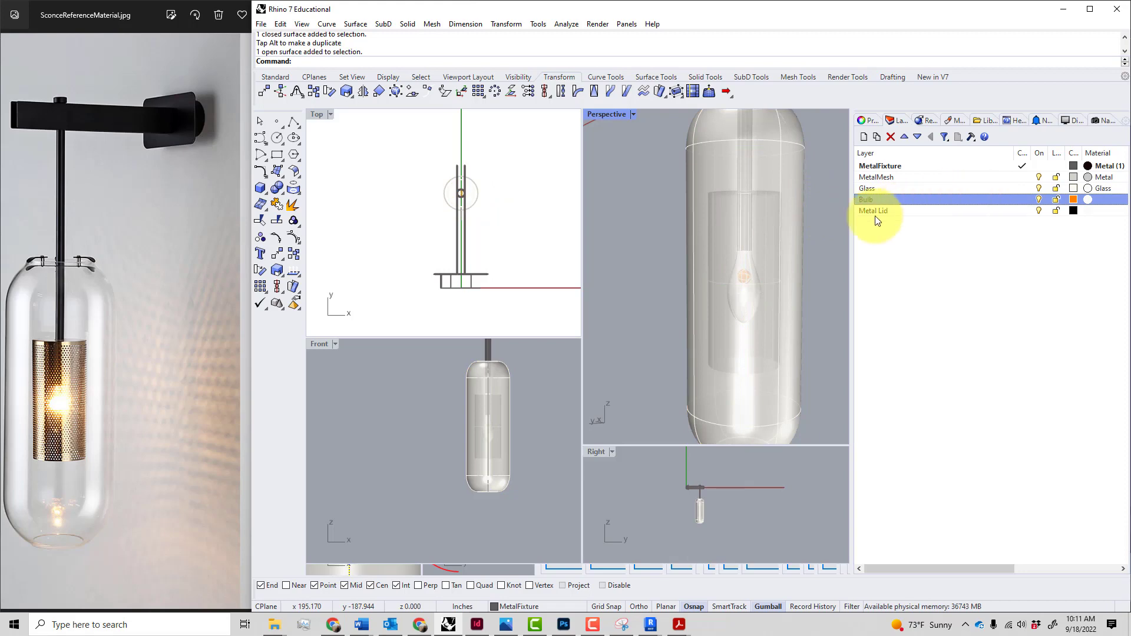
pyautogui.click(748, 319)
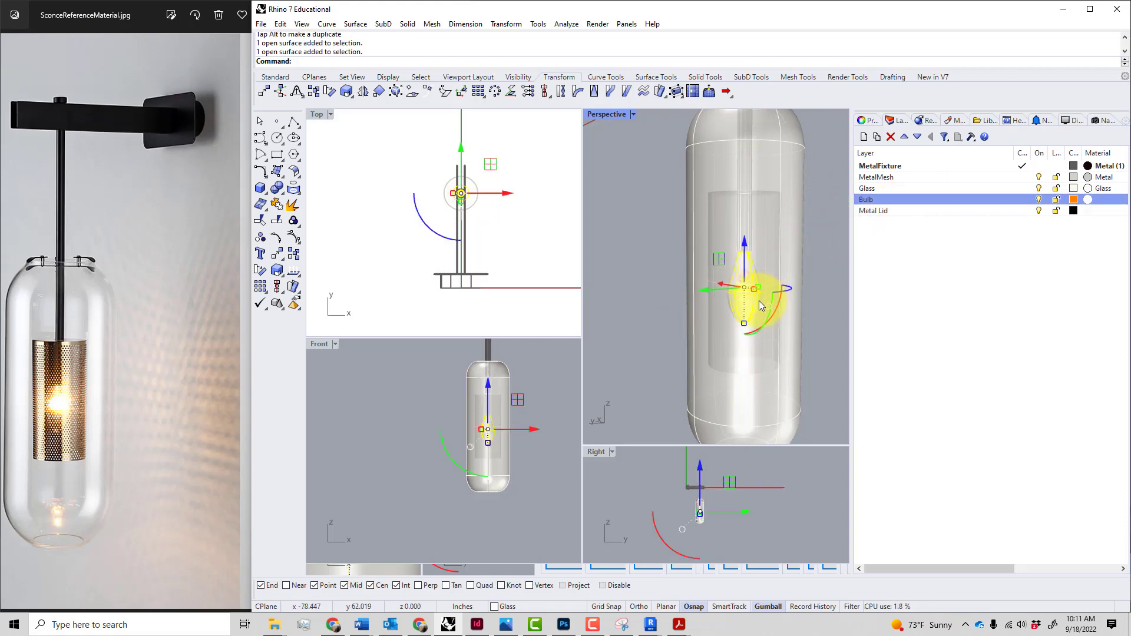
pyautogui.rightClick(873, 202)
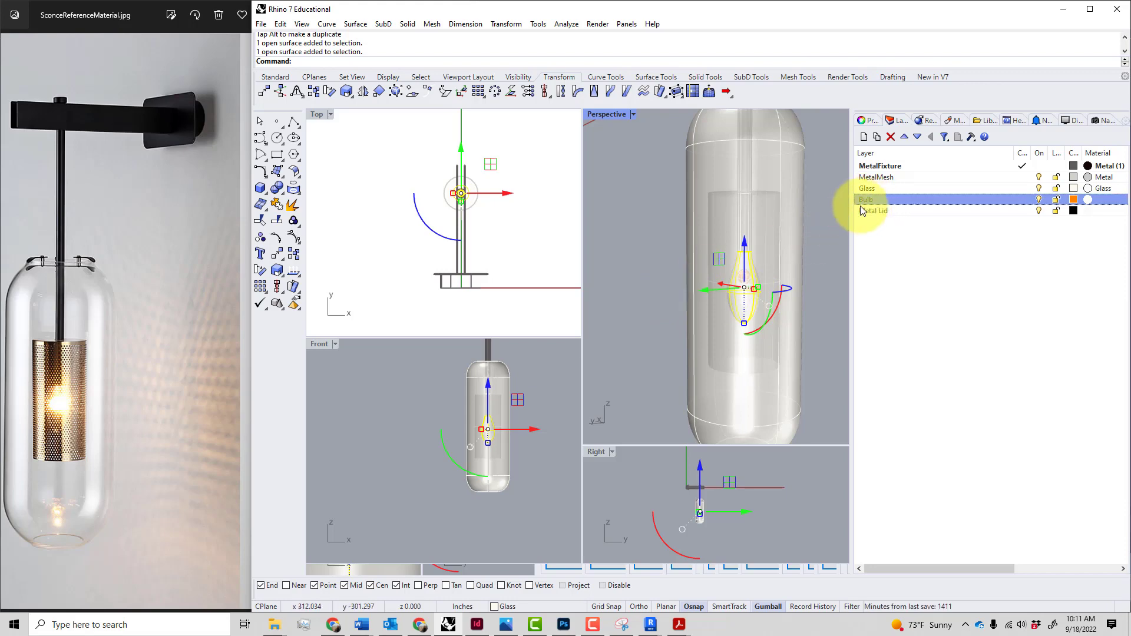
pyautogui.click(645, 279)
pyautogui.moveTo(670, 260); pyautogui.dragTo(783, 290)
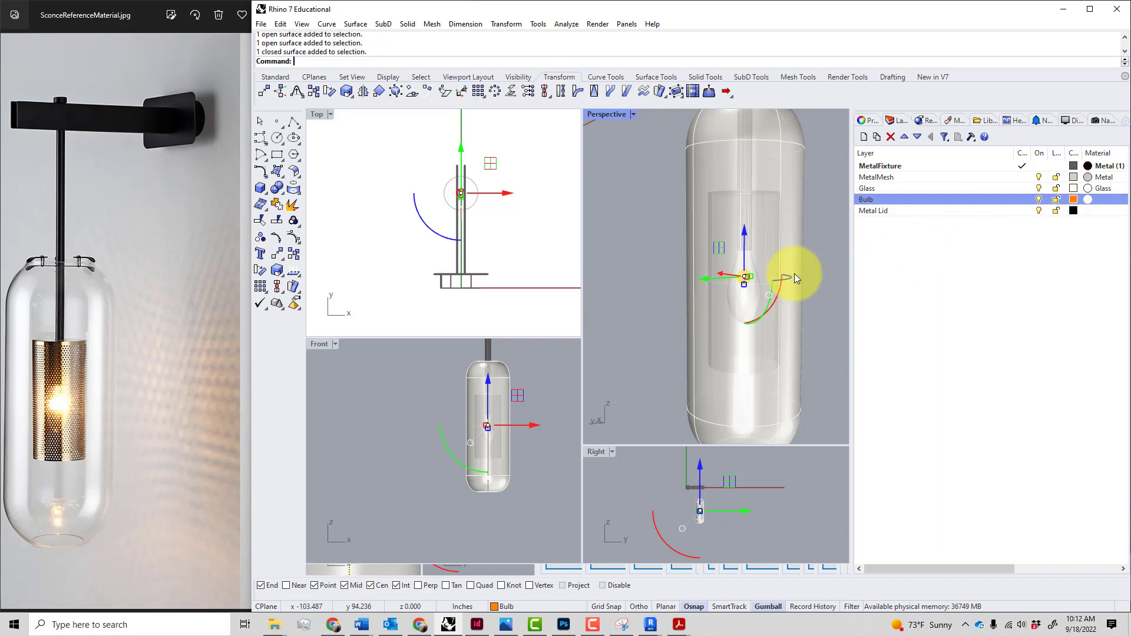
pyautogui.click(646, 256)
# Hide the Glass, Bulb and Metal Lid layers, leaving only the MetalFixture and MetalMesh geometry visible.
pyautogui.scroll(-3, 646, 256)
pyautogui.scroll(-4, 645, 220)
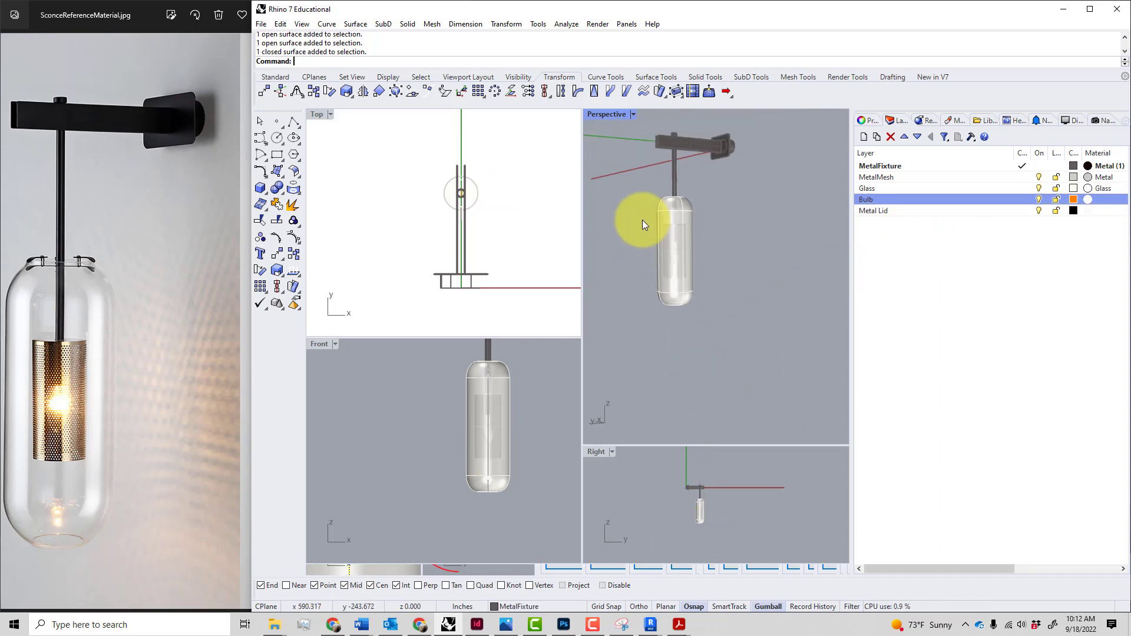
pyautogui.moveTo(642, 221); pyautogui.dragTo(647, 235, button='right')
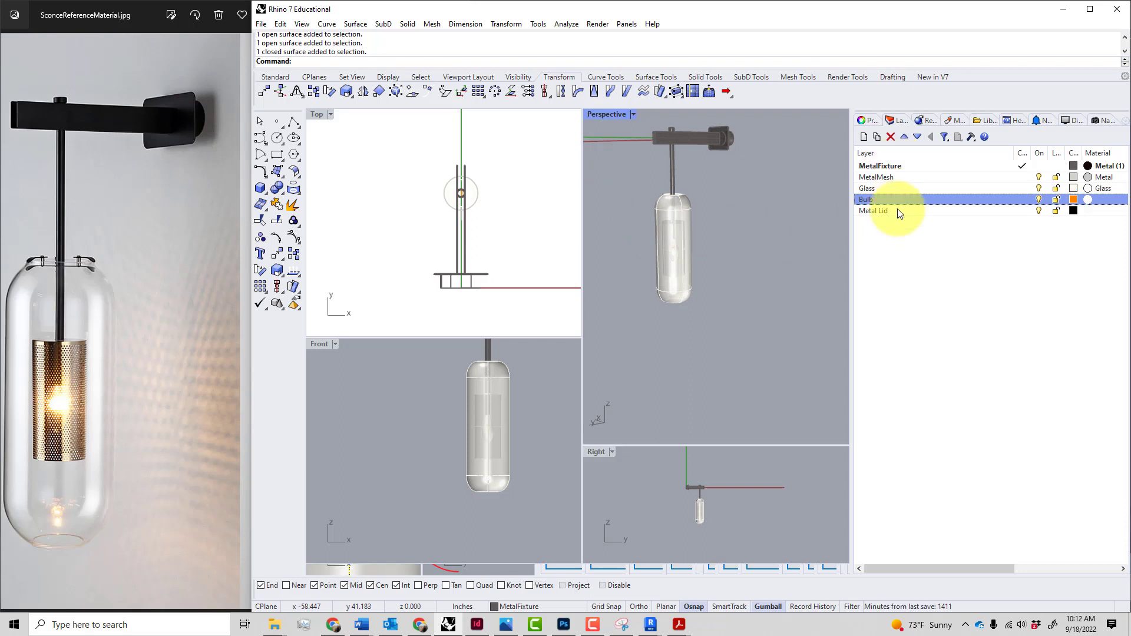
pyautogui.click(893, 166)
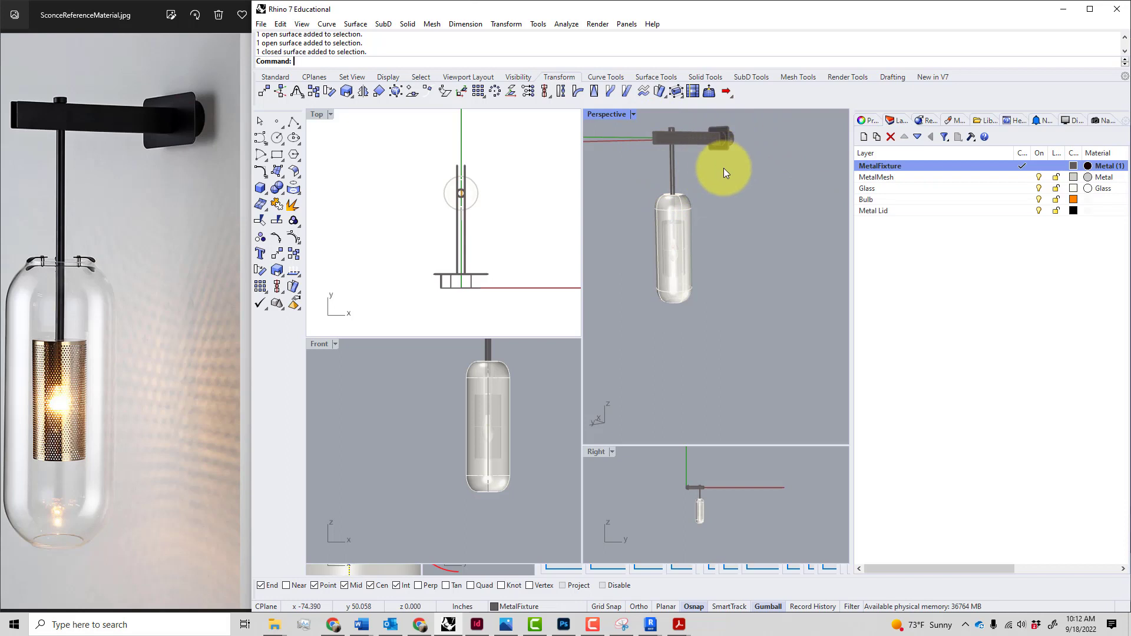
pyautogui.click(884, 178)
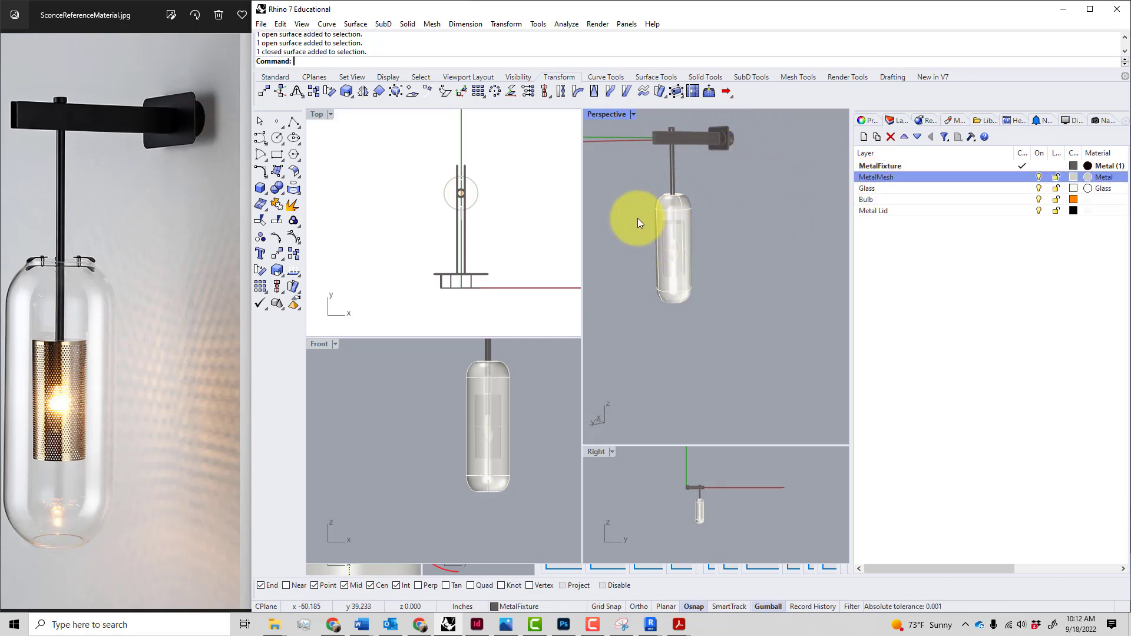
pyautogui.click(1038, 188)
pyautogui.click(1038, 199)
pyautogui.click(1039, 211)
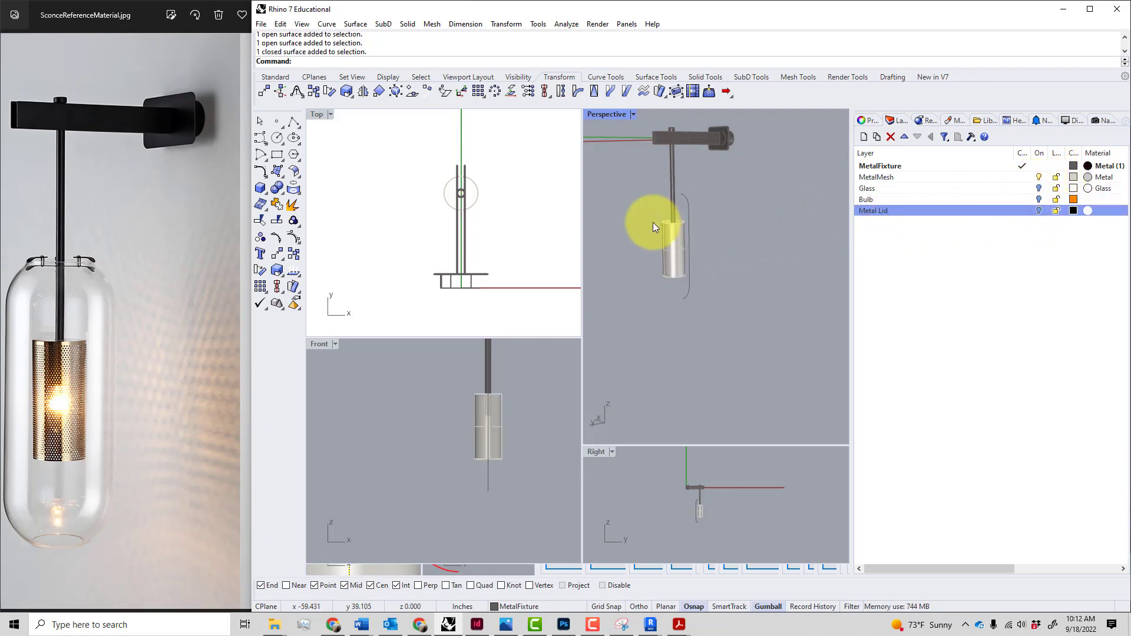
# Delete the leftover profile curve beside the mesh cylinder and check the cylinder's layer.
pyautogui.click(693, 210)
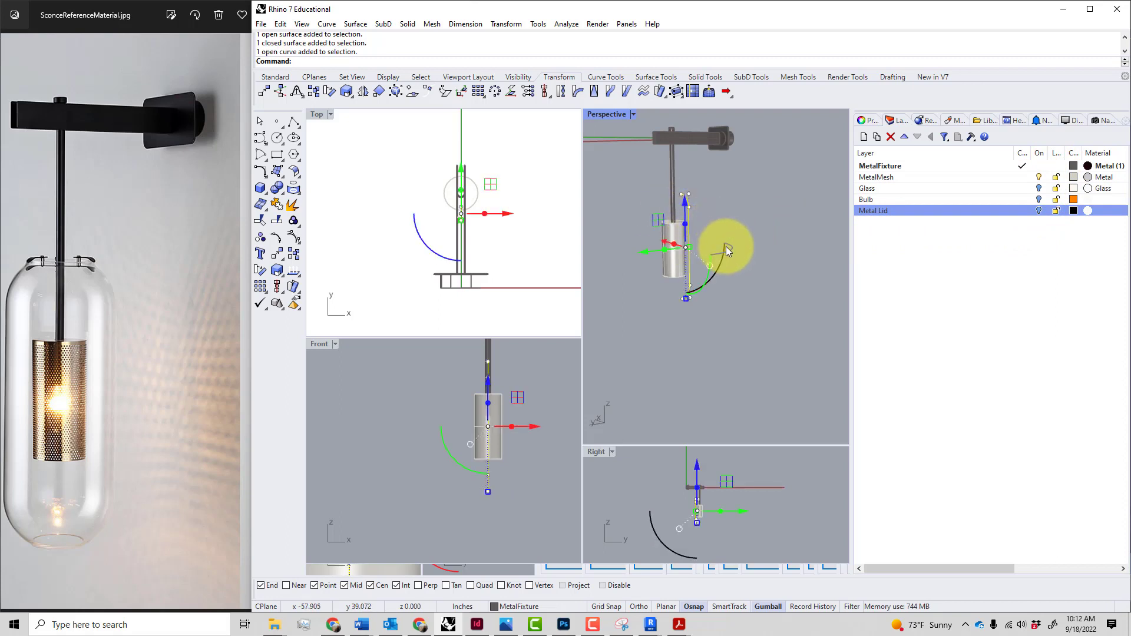
pyautogui.press('Delete')
pyautogui.click(686, 247)
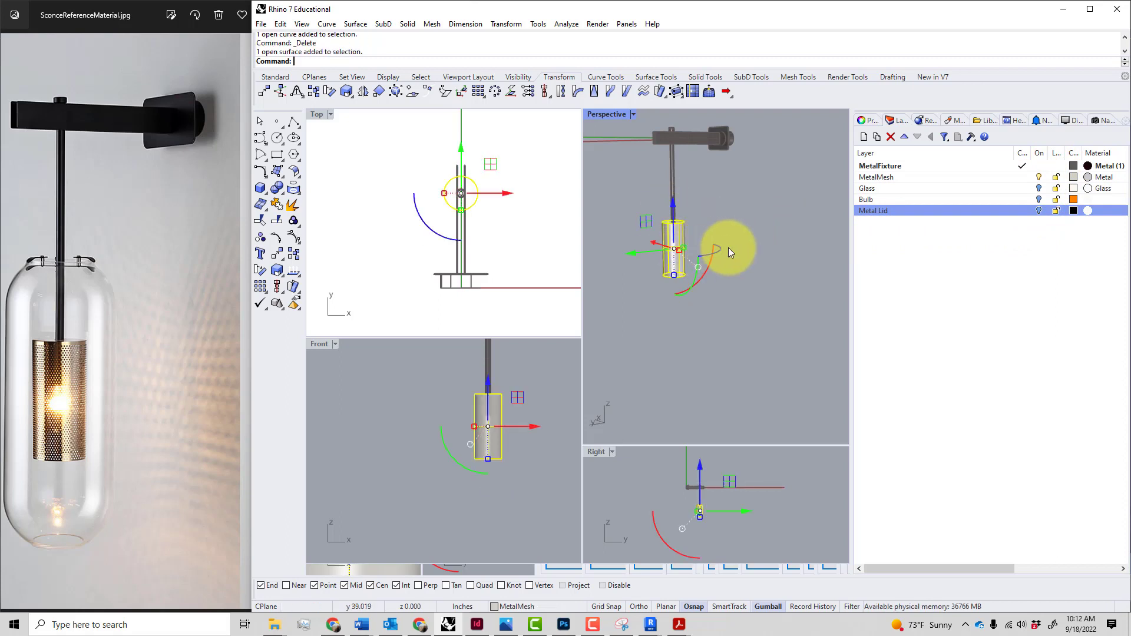
pyautogui.click(769, 238)
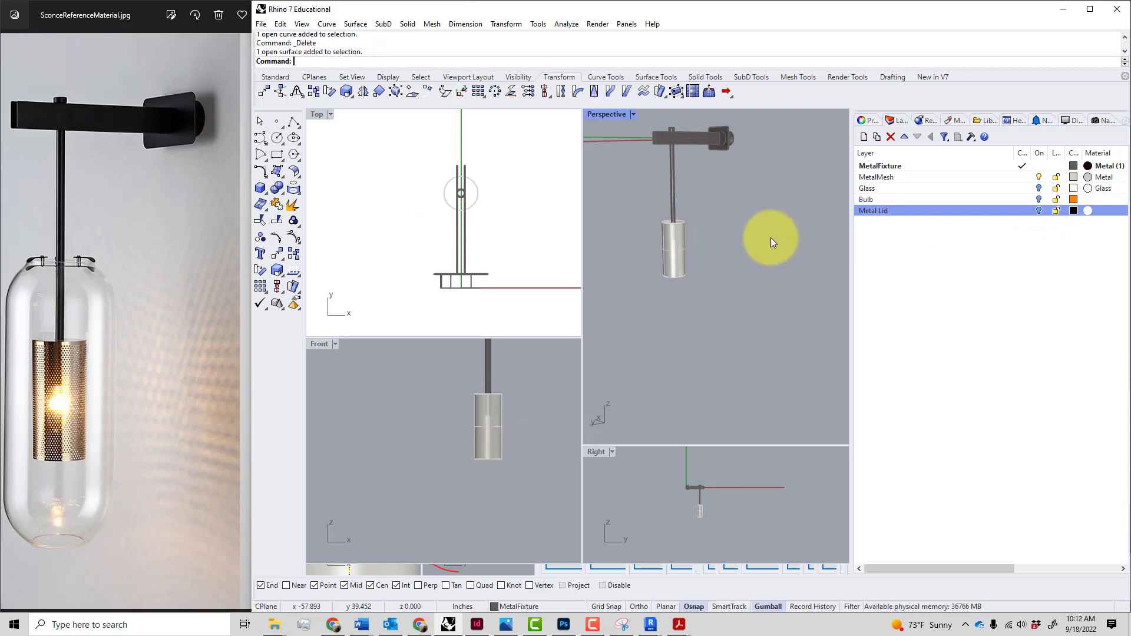
# Hide MetalMesh and show the Glass, Bulb and Metal Lid layers one at a time to inspect their objects.
pyautogui.click(1041, 176)
pyautogui.click(1038, 188)
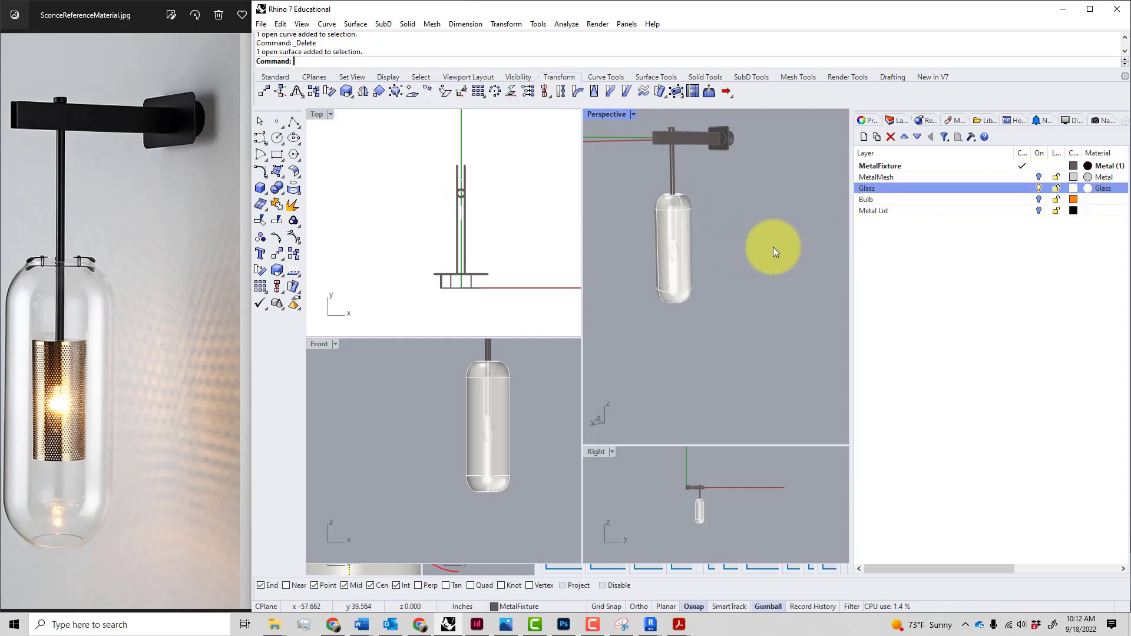
pyautogui.scroll(5, 677, 256)
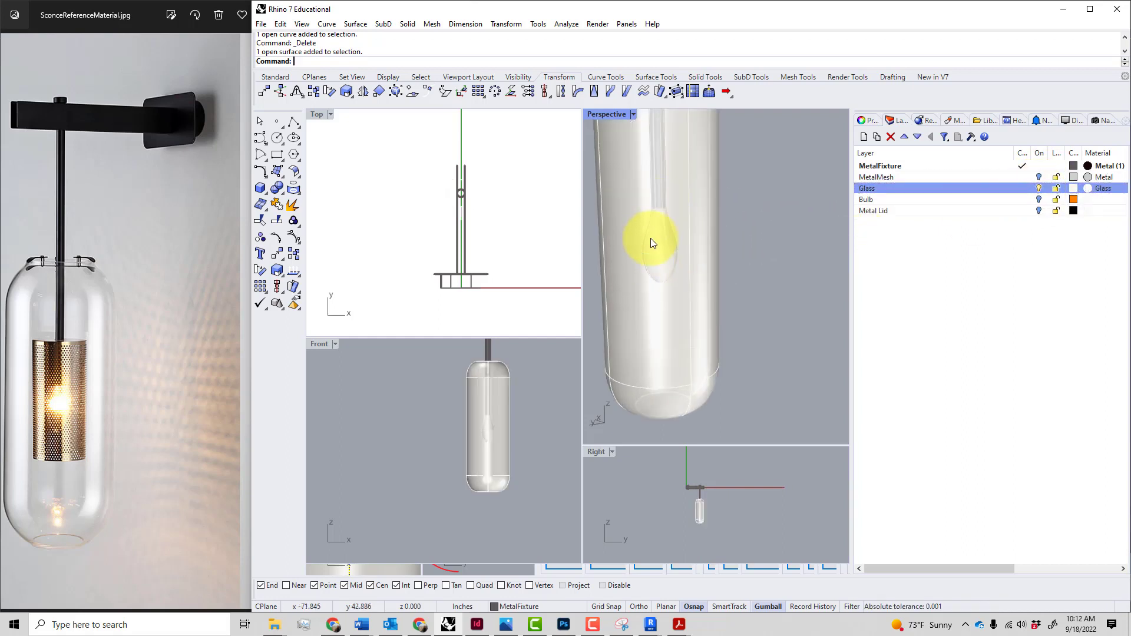
pyautogui.scroll(-2, 691, 245)
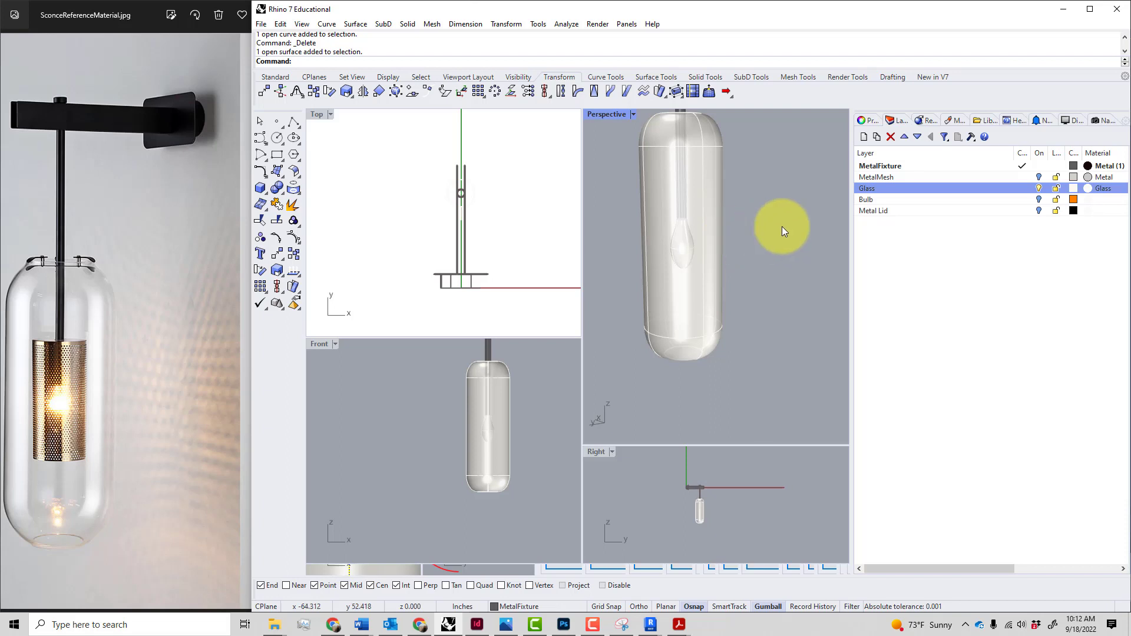
pyautogui.click(1040, 189)
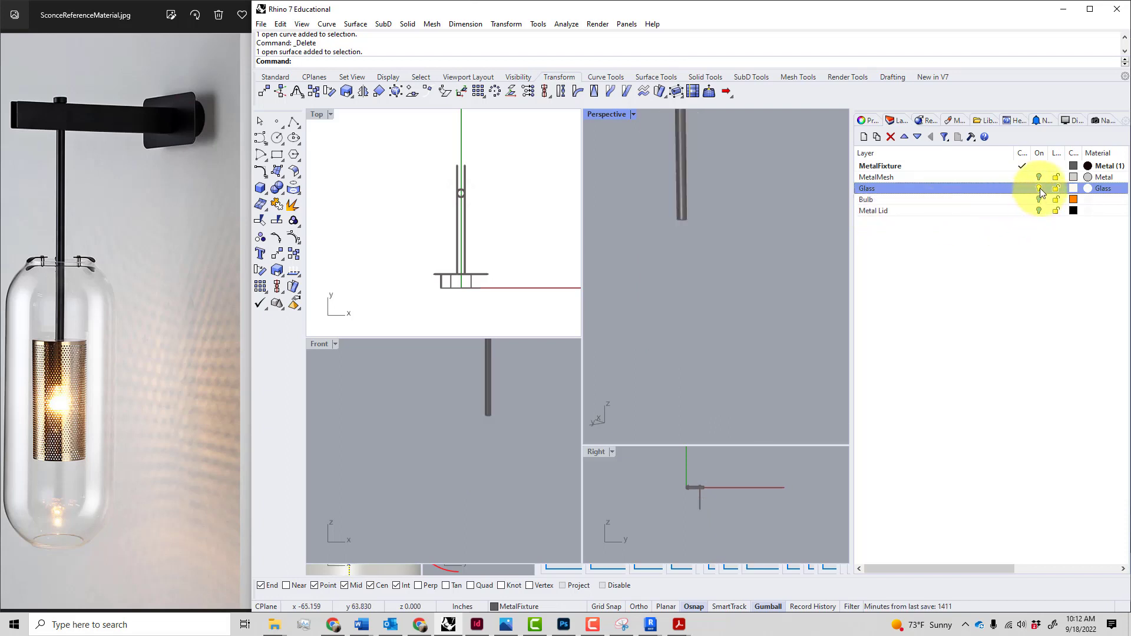
pyautogui.click(1039, 199)
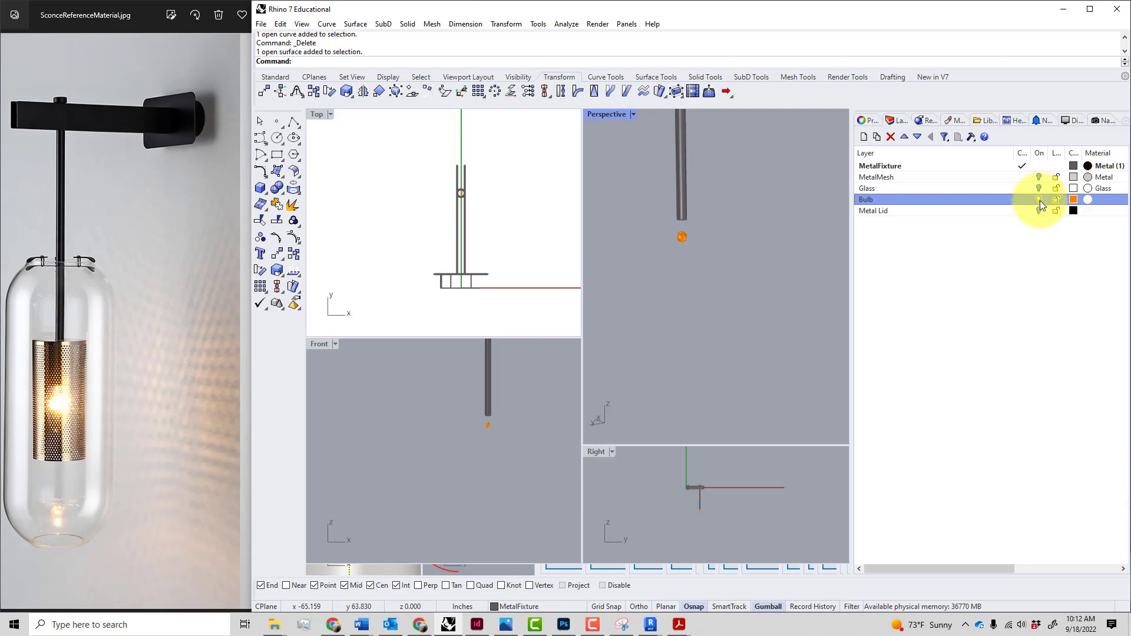
pyautogui.click(1040, 211)
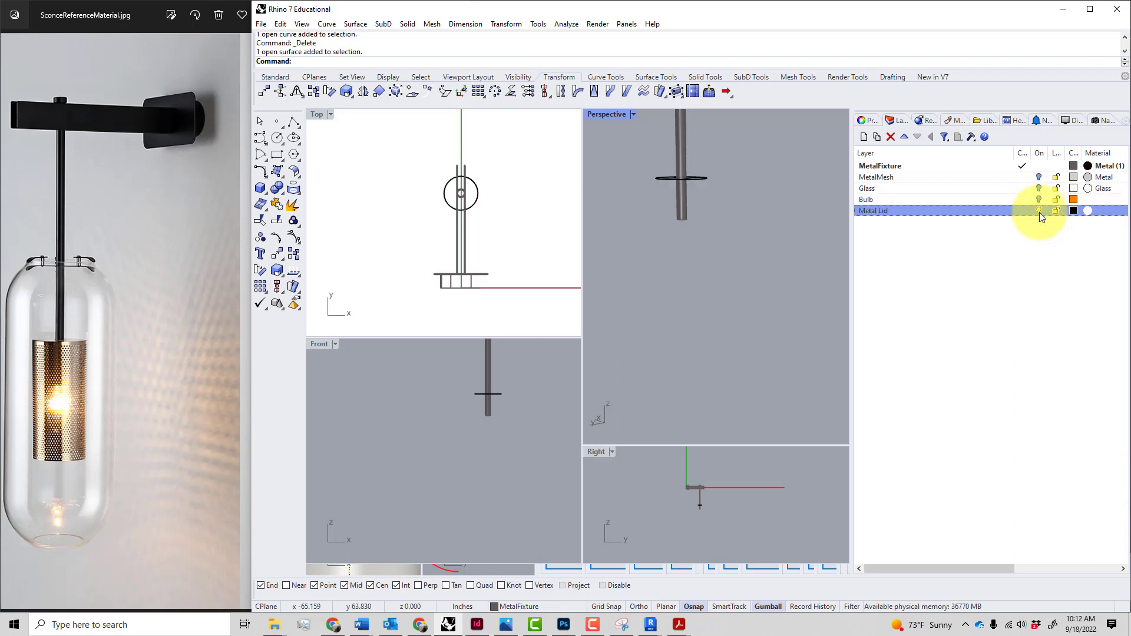
# Turn the Bulb, Glass and MetalMesh layers back on so the whole sconce is displayed.
pyautogui.scroll(-5, 775, 197)
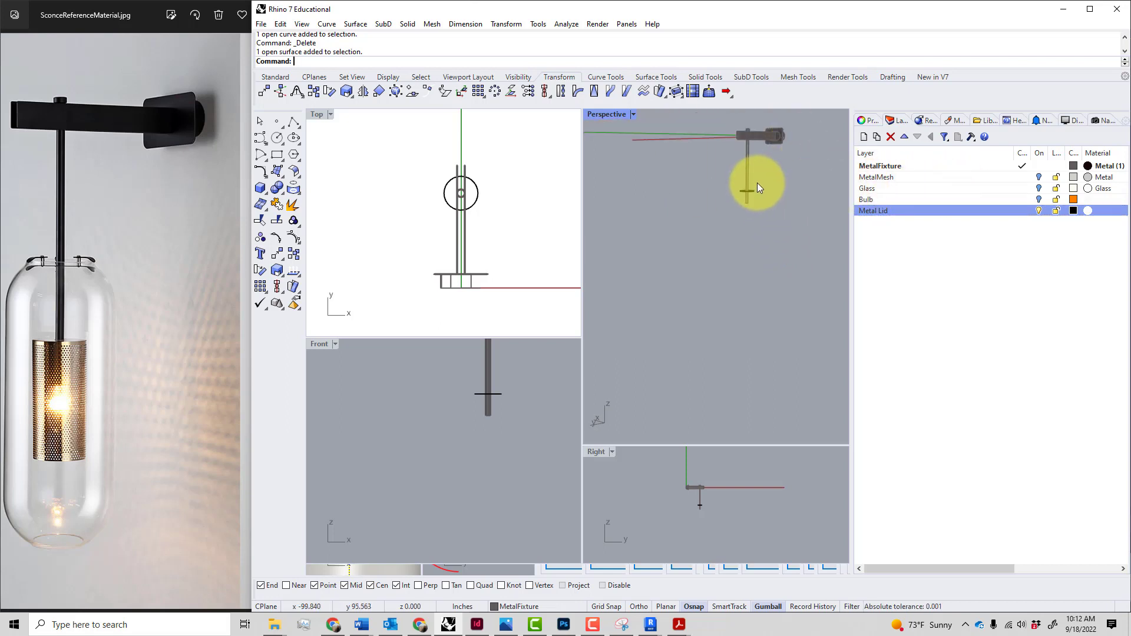
pyautogui.scroll(-2, 760, 183)
pyautogui.click(1040, 200)
pyautogui.click(1039, 189)
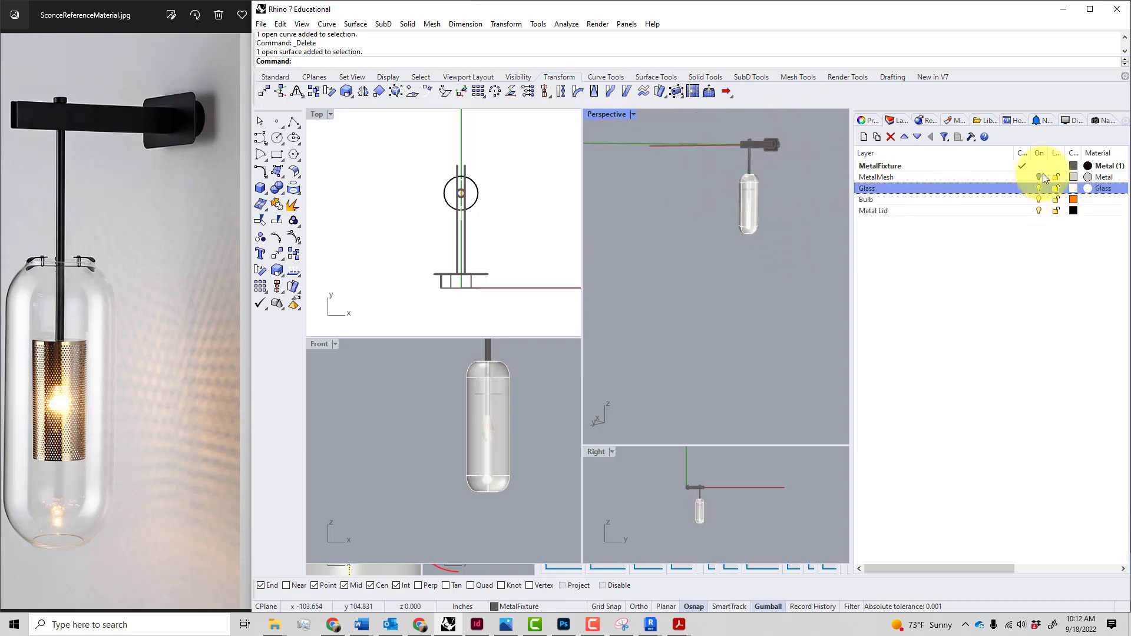
pyautogui.click(1039, 178)
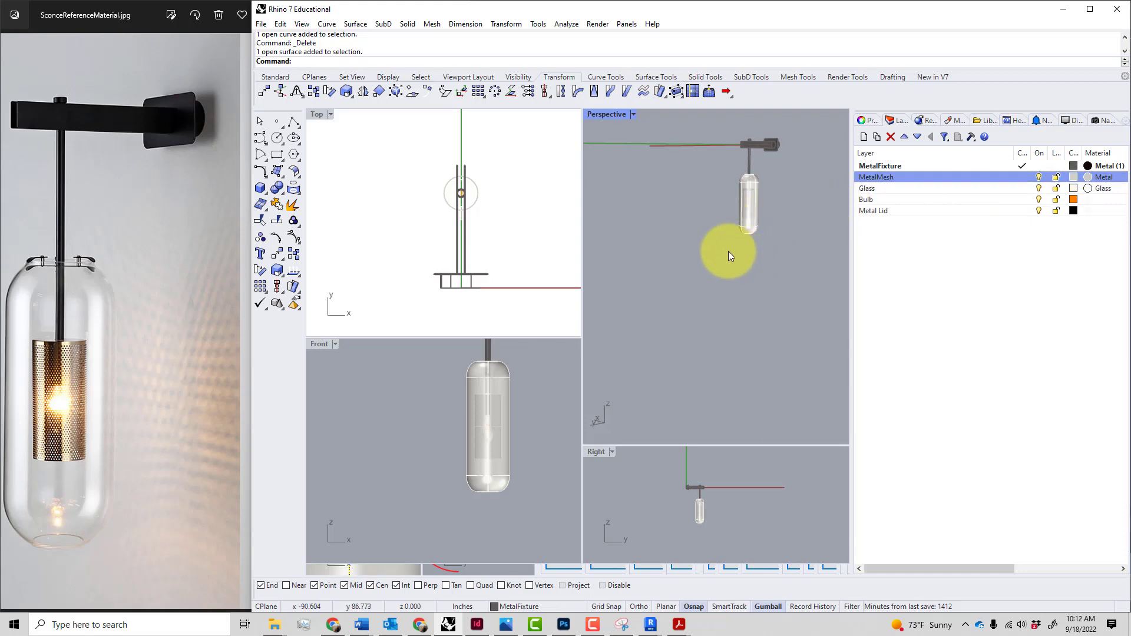
# Select all the sconce geometry and start exporting the selection under the file name Custom Light Sconce.dwg in the Assignment 04 folder.
pyautogui.moveTo(727, 252); pyautogui.dragTo(800, 119)
pyautogui.moveTo(418, 149); pyautogui.dragTo(521, 316)
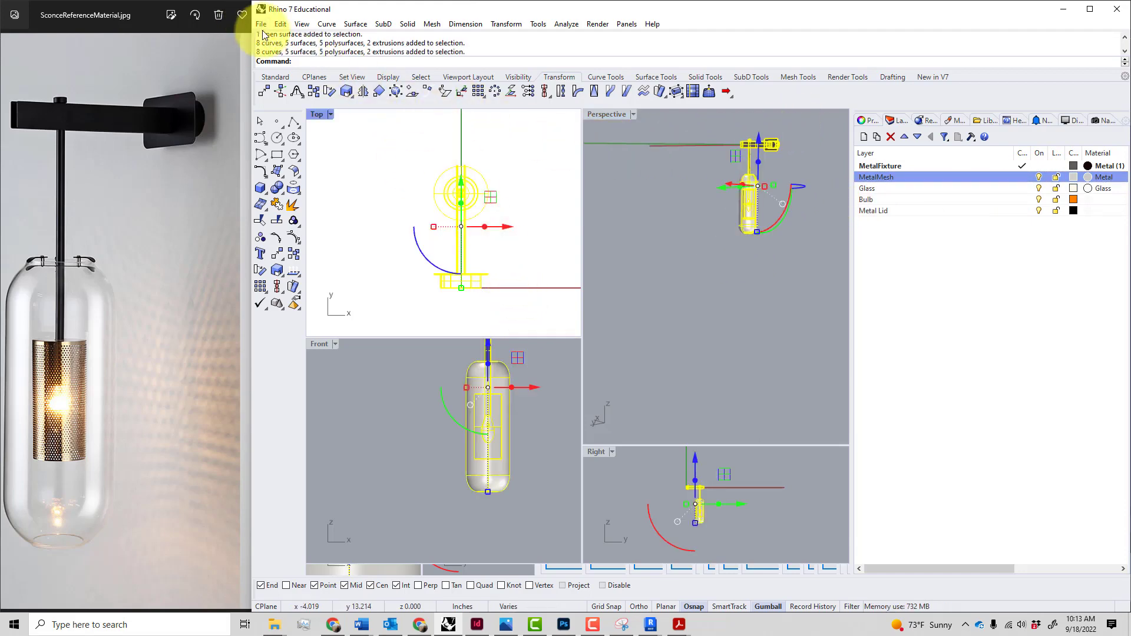
pyautogui.click(261, 25)
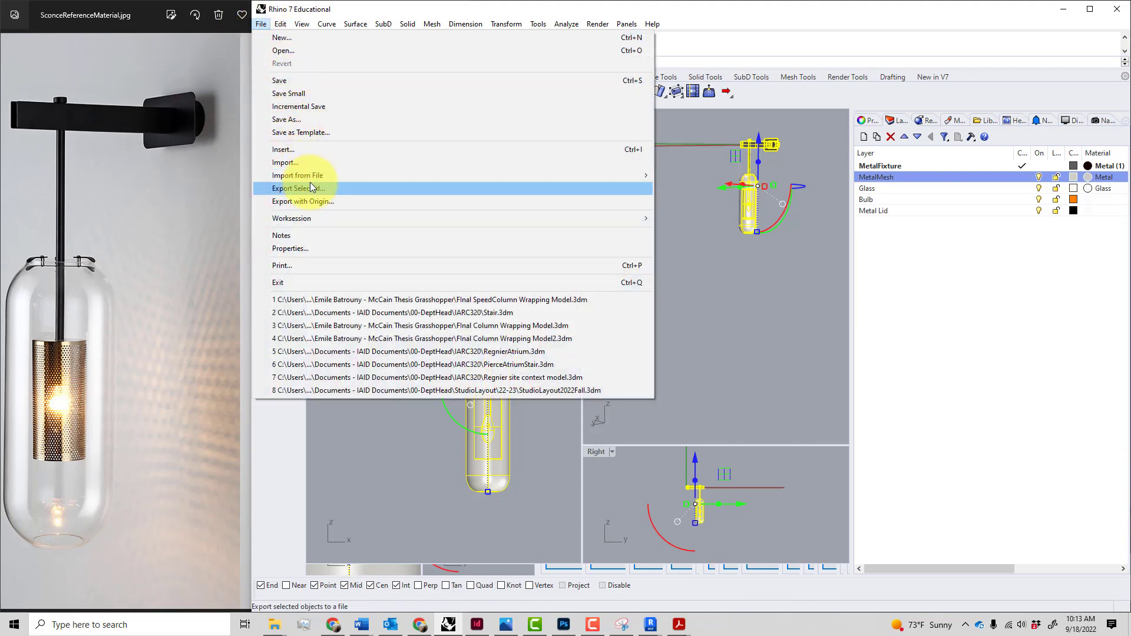
pyautogui.click(310, 187)
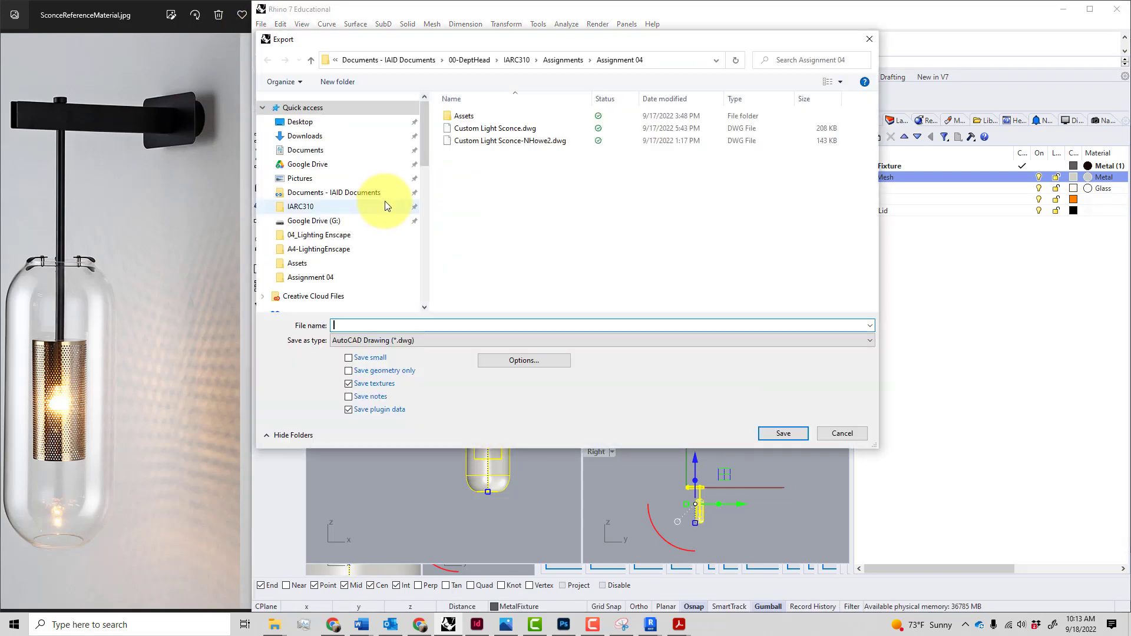
pyautogui.click(508, 129)
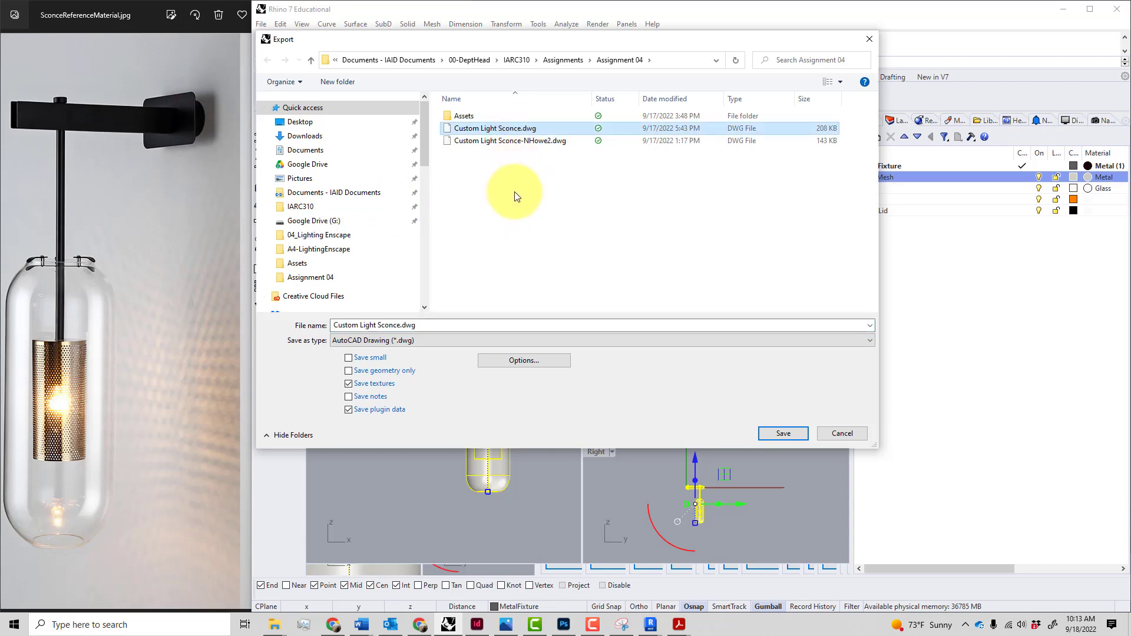
pyautogui.click(473, 323)
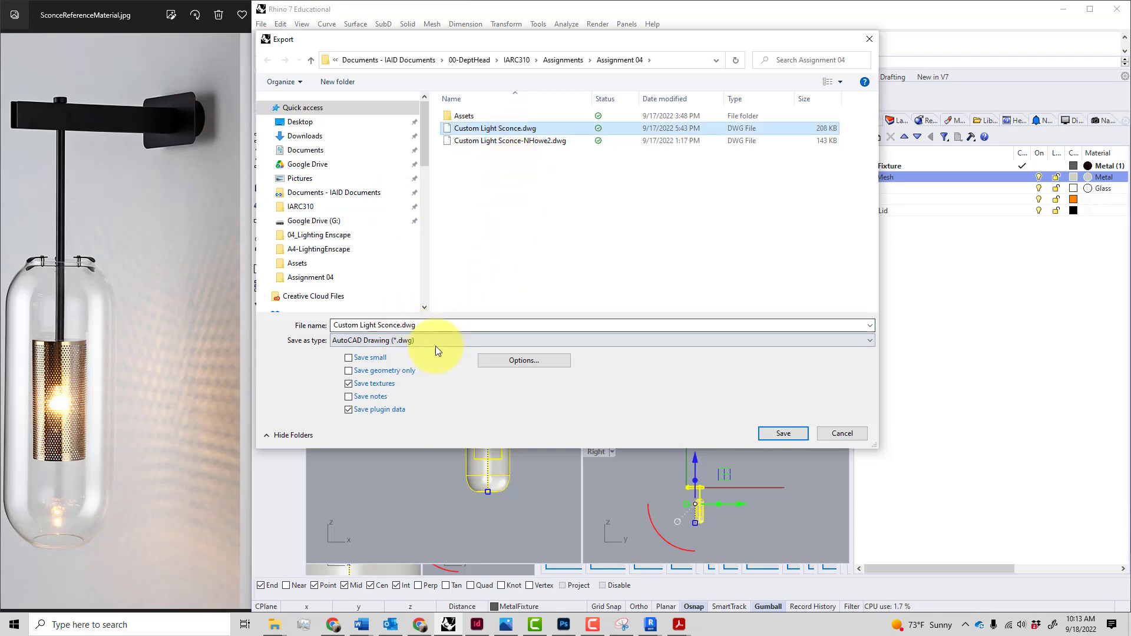
# Set the export format to AutoCAD Drawing (*.dwg) and save over the existing Custom Light Sconce.dwg.
pyautogui.click(412, 342)
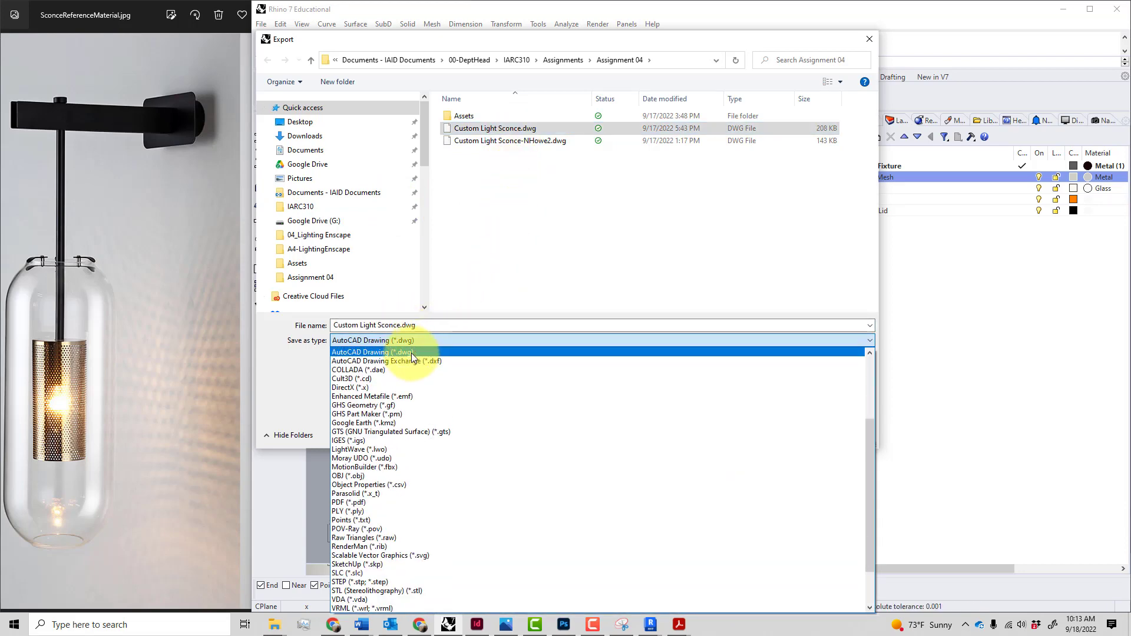
pyautogui.scroll(2, 413, 353)
pyautogui.scroll(3, 413, 356)
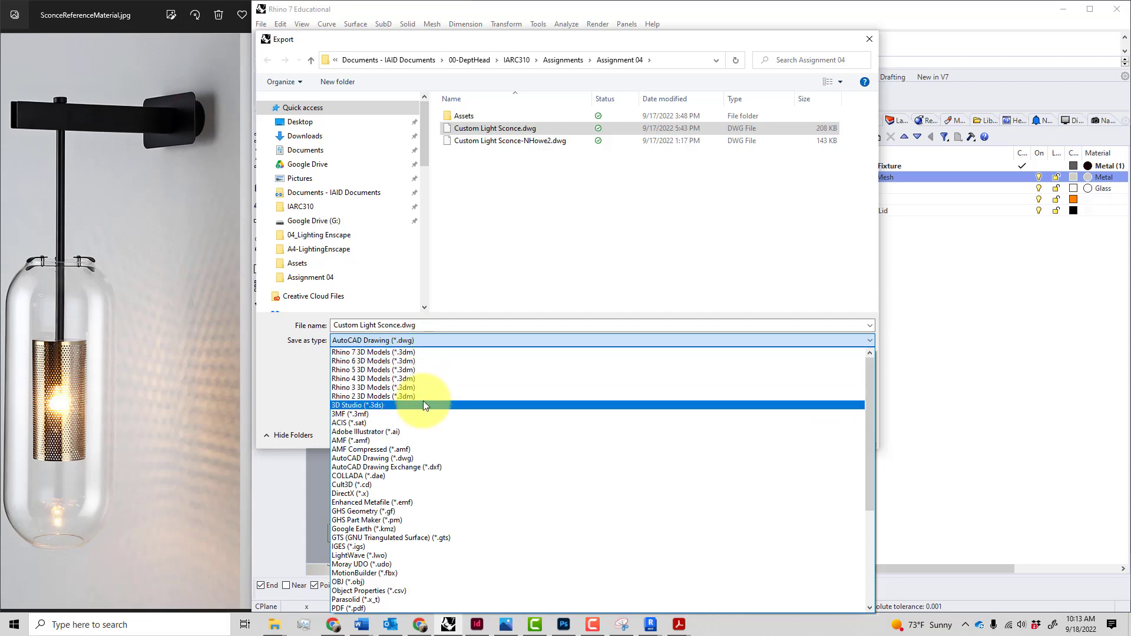
pyautogui.click(426, 453)
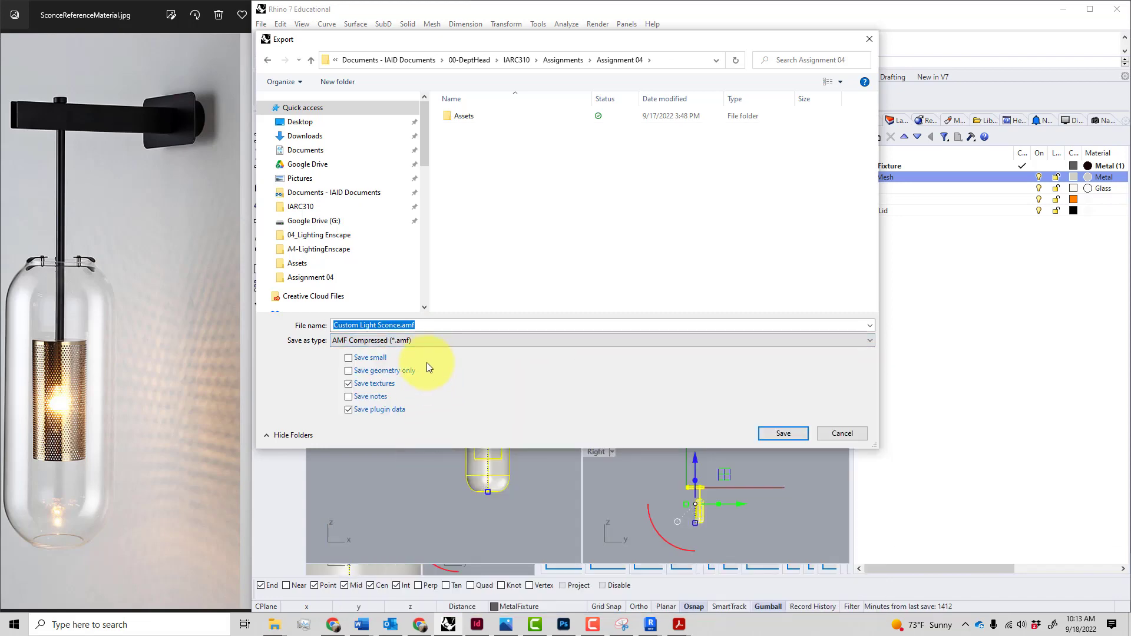
pyautogui.click(435, 340)
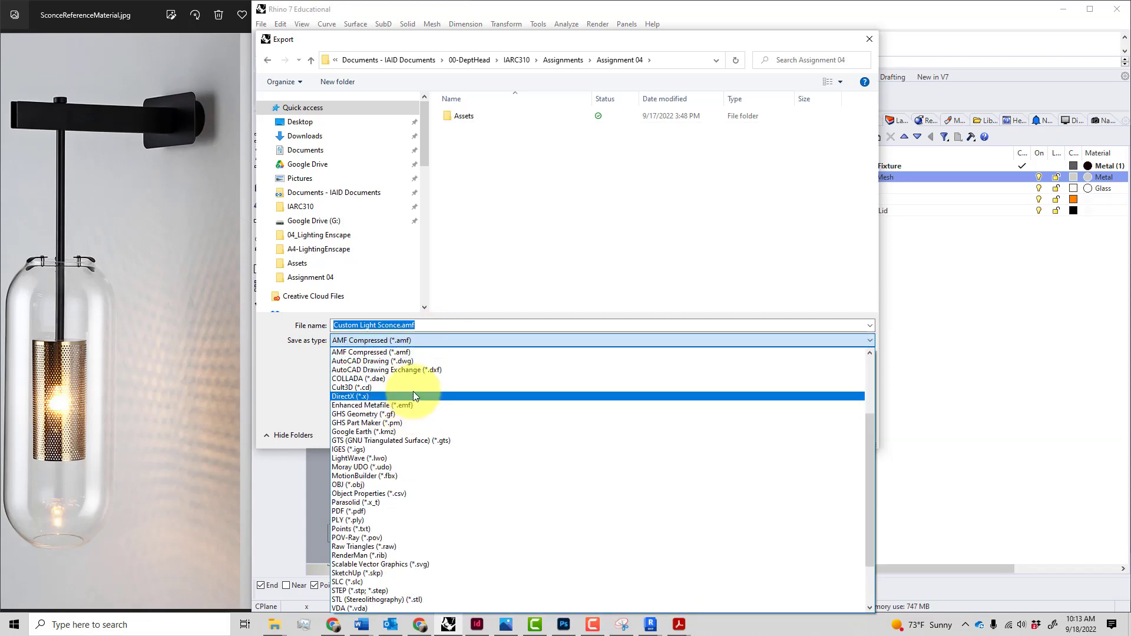
pyautogui.click(415, 360)
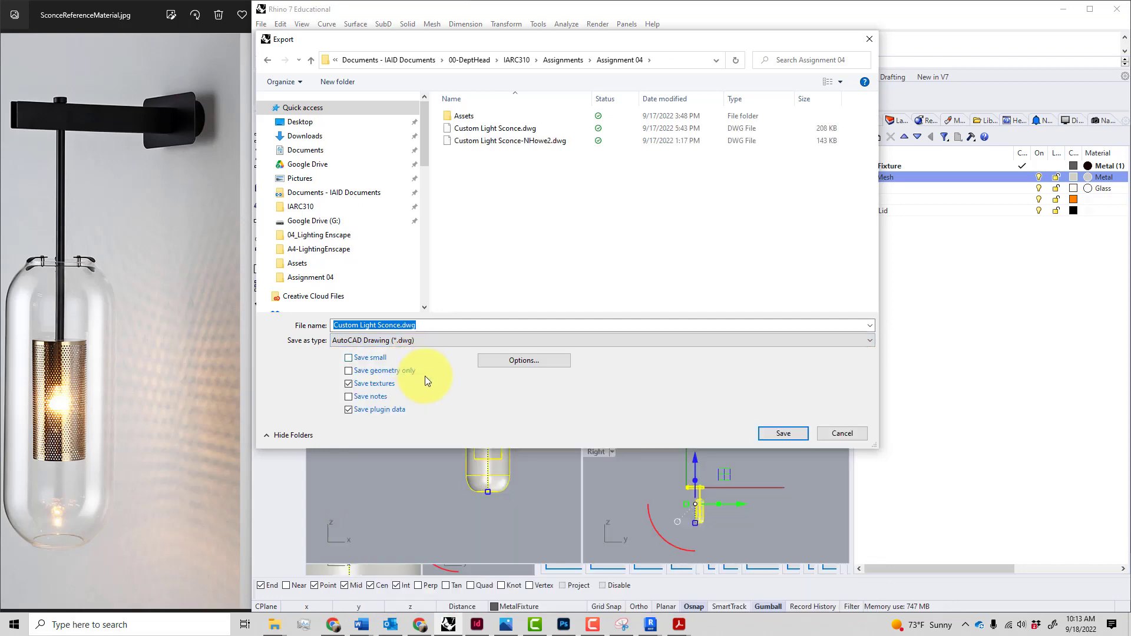
pyautogui.click(793, 434)
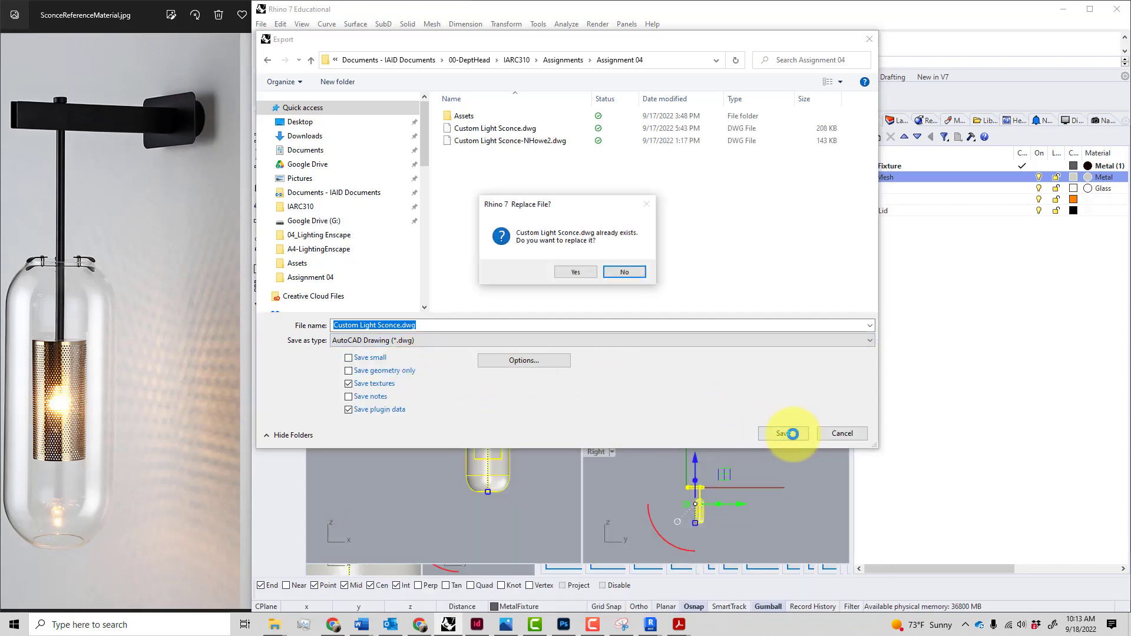
pyautogui.click(576, 271)
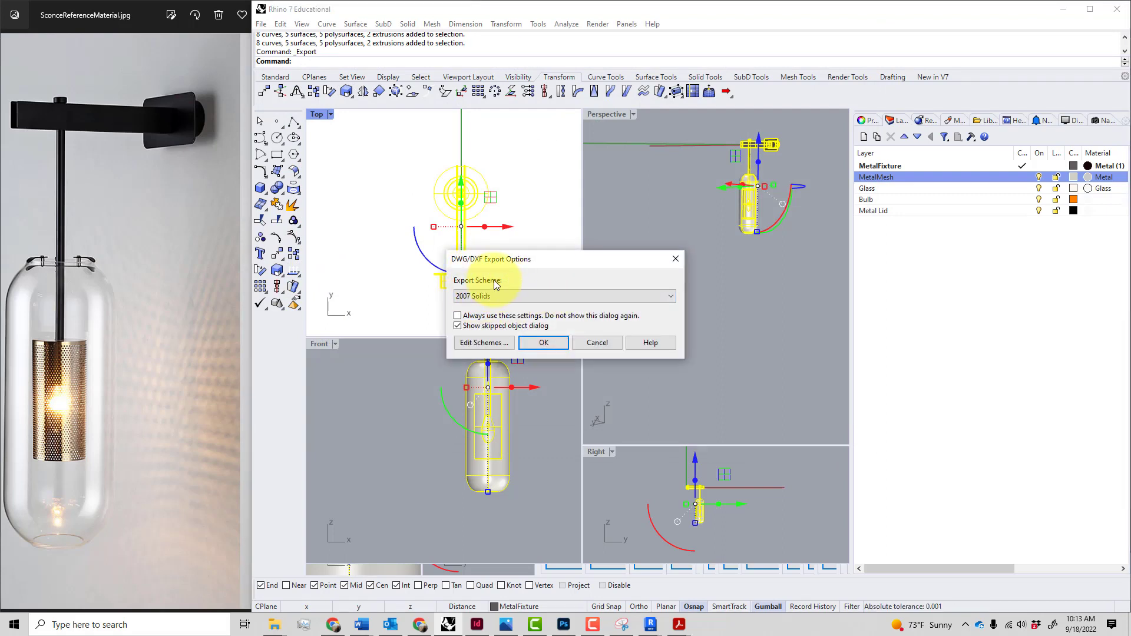
# Complete the DWG export with the 2007 Solids scheme and deselect the sconce geometry.
pyautogui.click(515, 294)
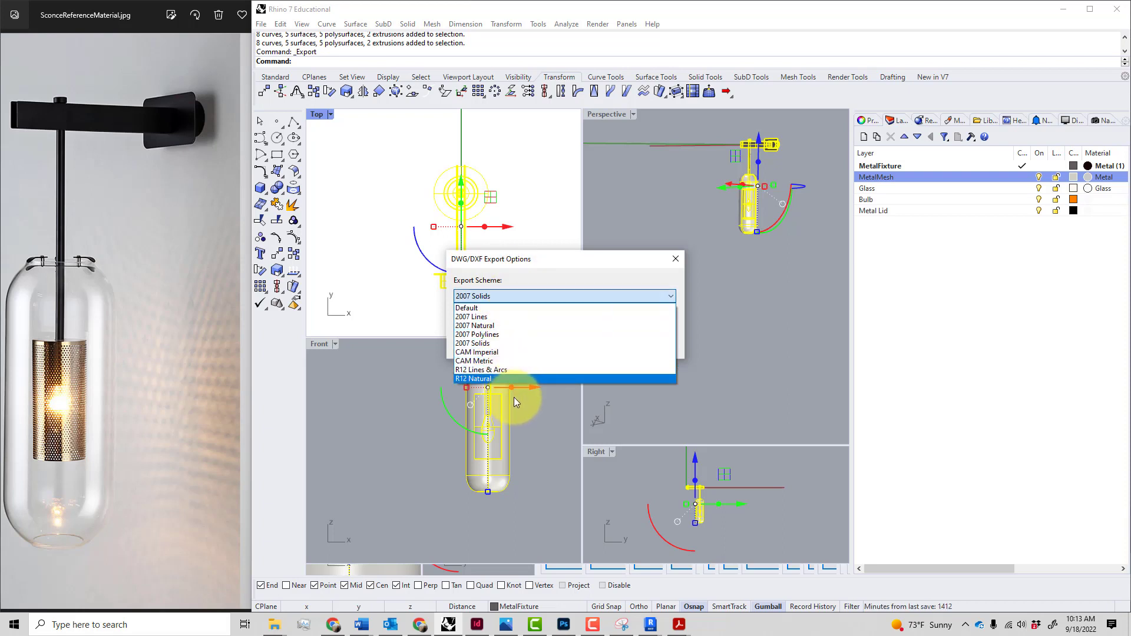
pyautogui.click(521, 343)
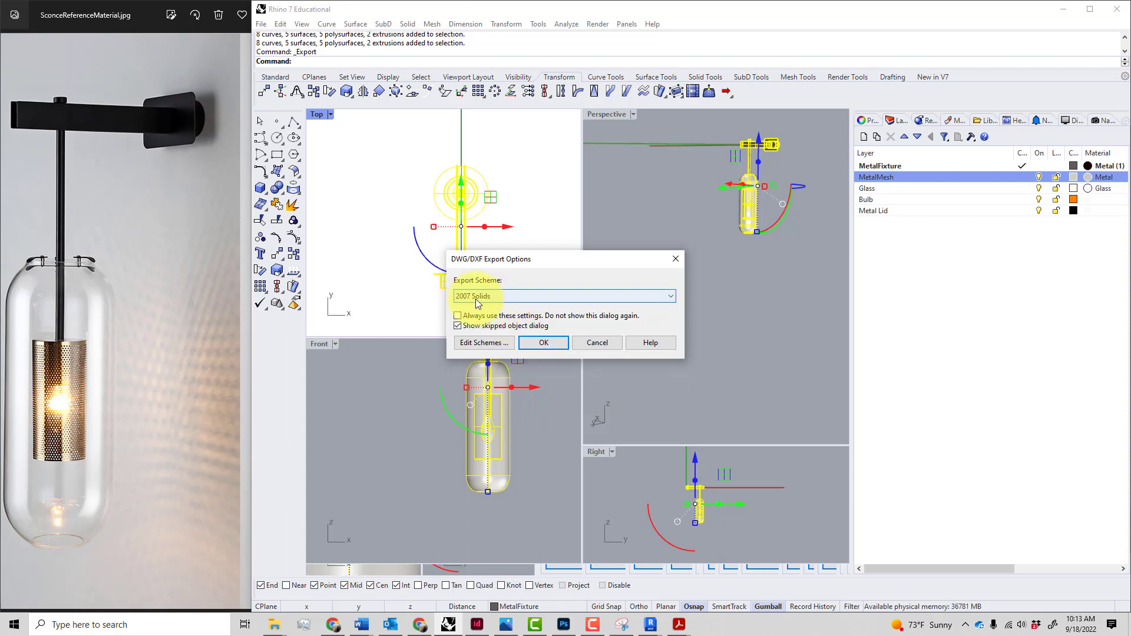
pyautogui.click(549, 342)
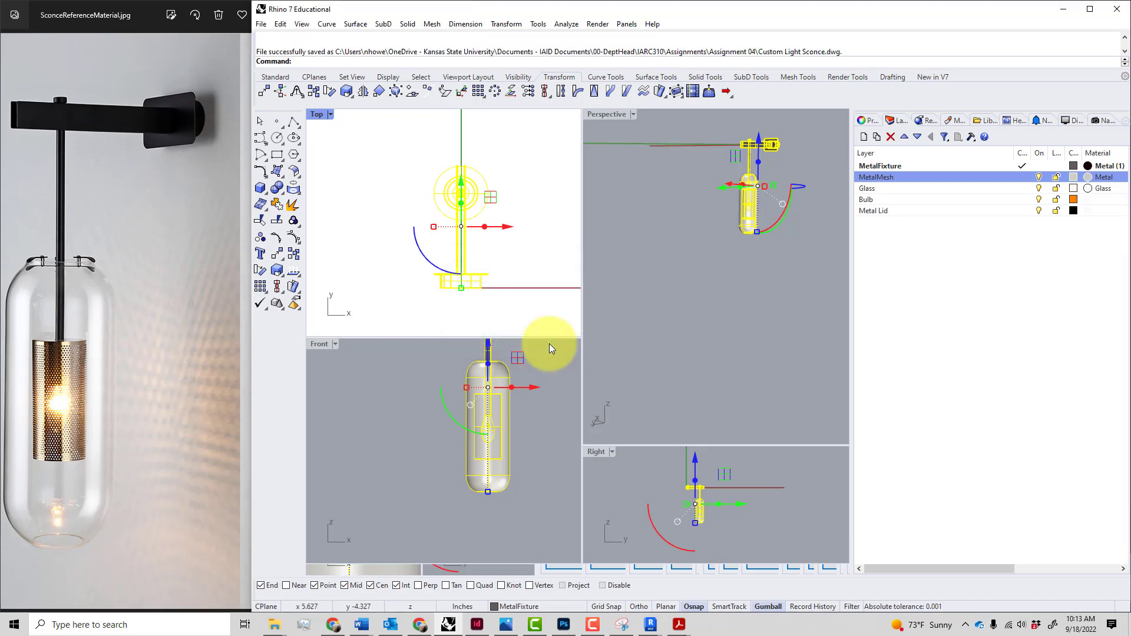
pyautogui.click(671, 305)
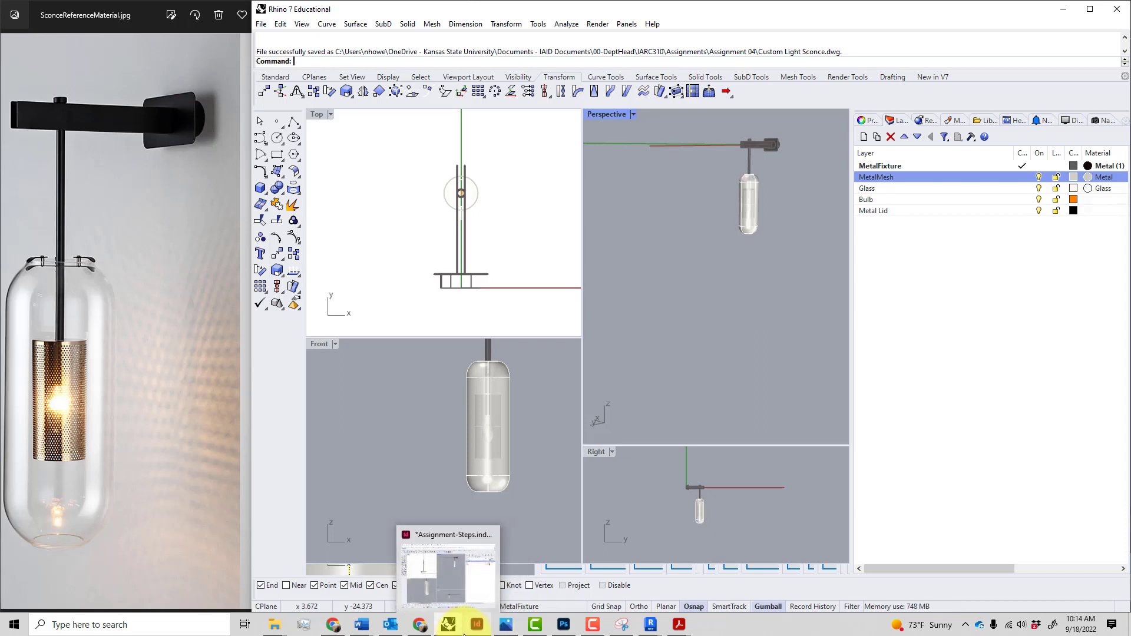
# Switch to the Test Room project in Revit and create a new family from the English-Imperial template Lighting Fixture wall based.rft.
pyautogui.click(650, 625)
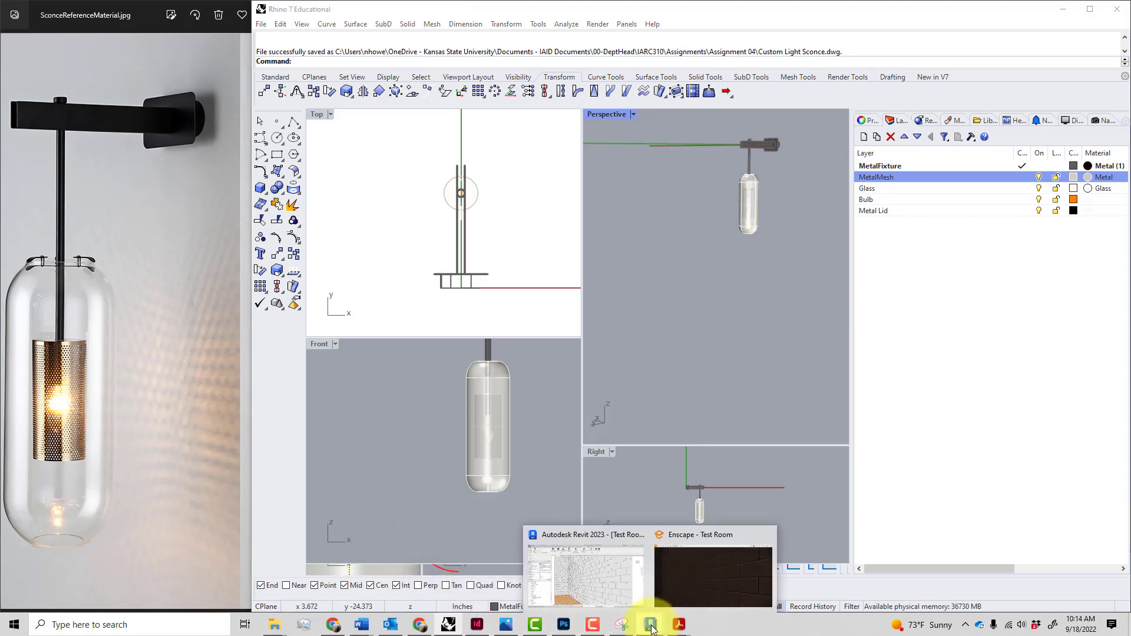
pyautogui.click(618, 575)
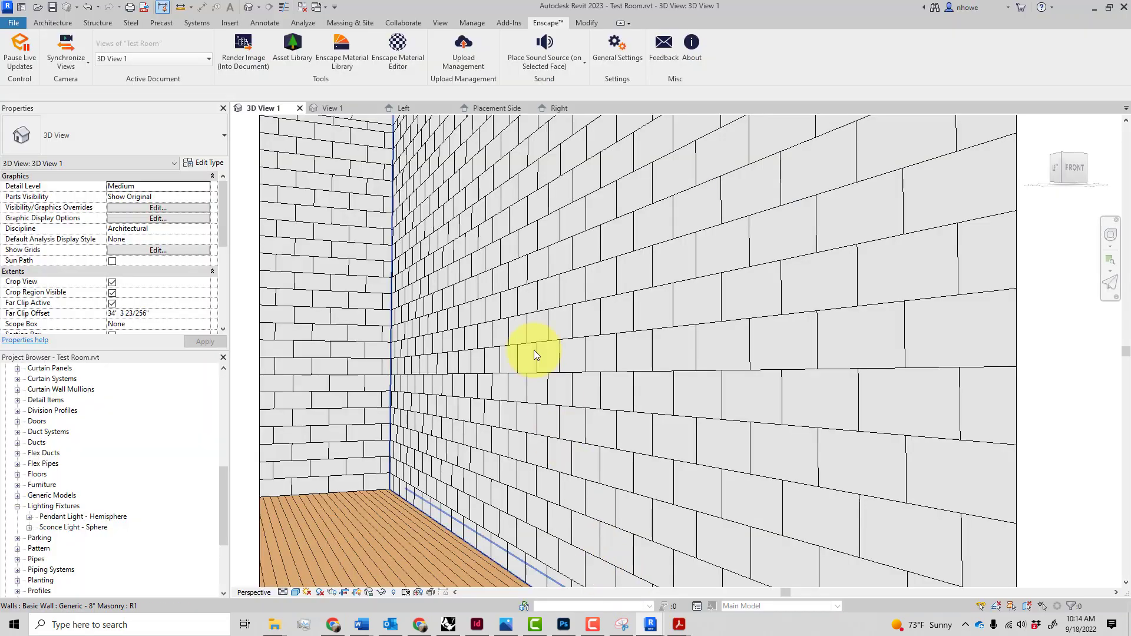
pyautogui.click(13, 23)
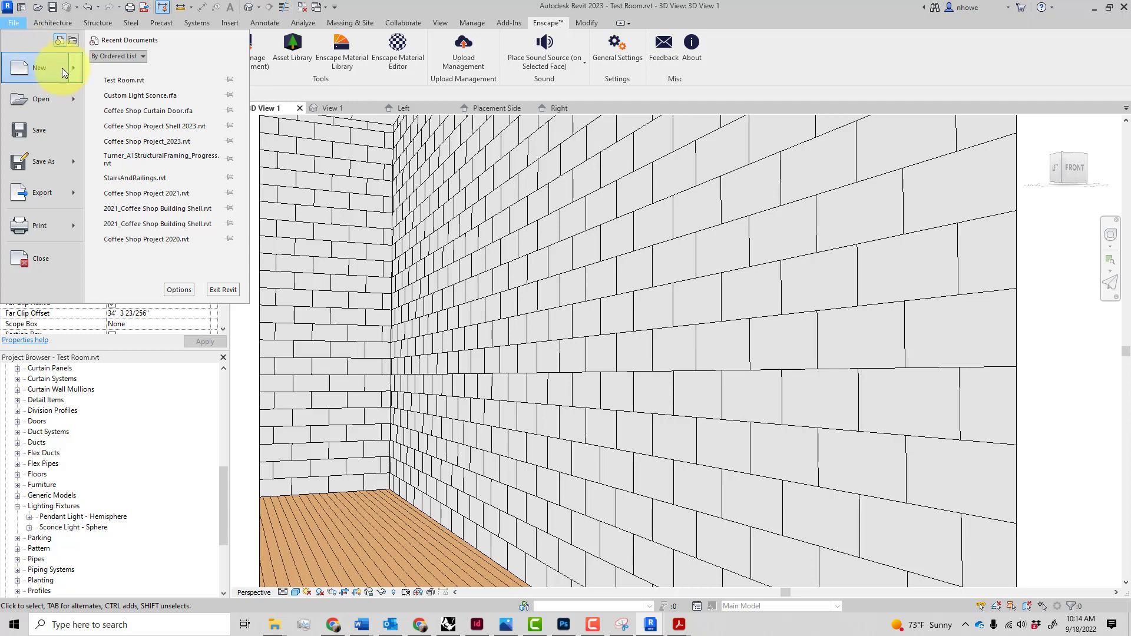
pyautogui.moveTo(64, 70)
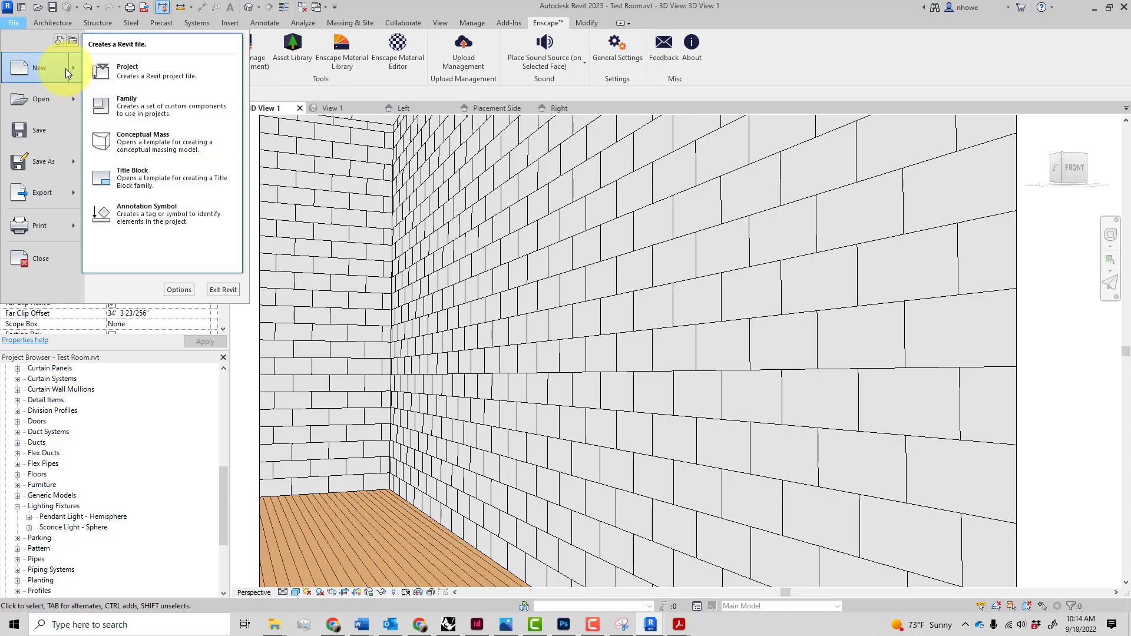
pyautogui.click(107, 103)
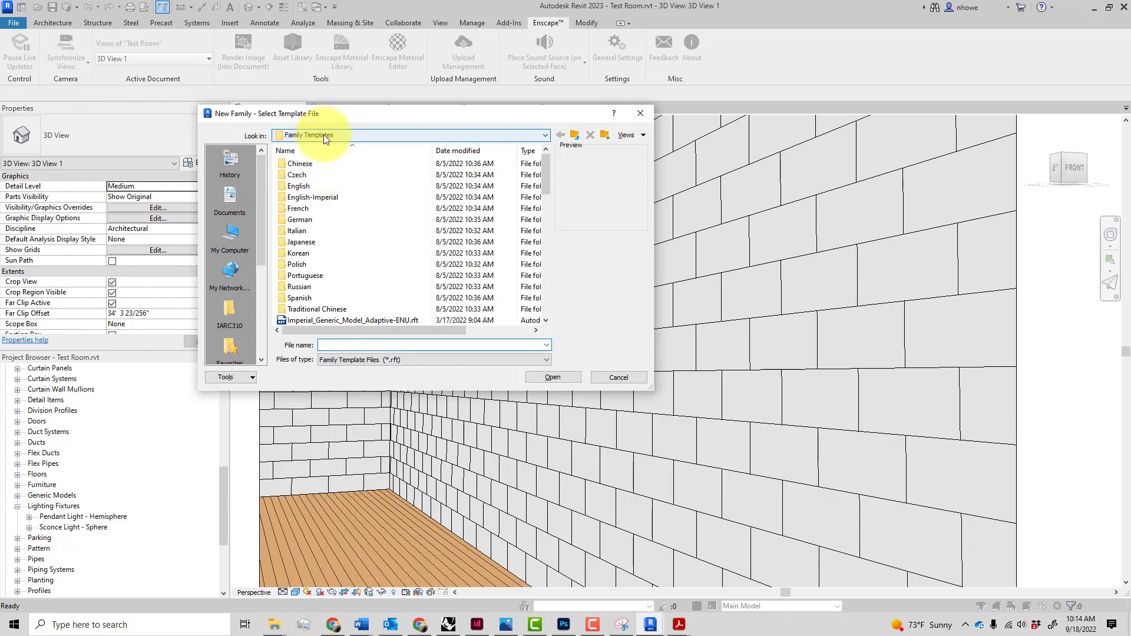
pyautogui.doubleClick(327, 198)
pyautogui.scroll(-10, 317, 167)
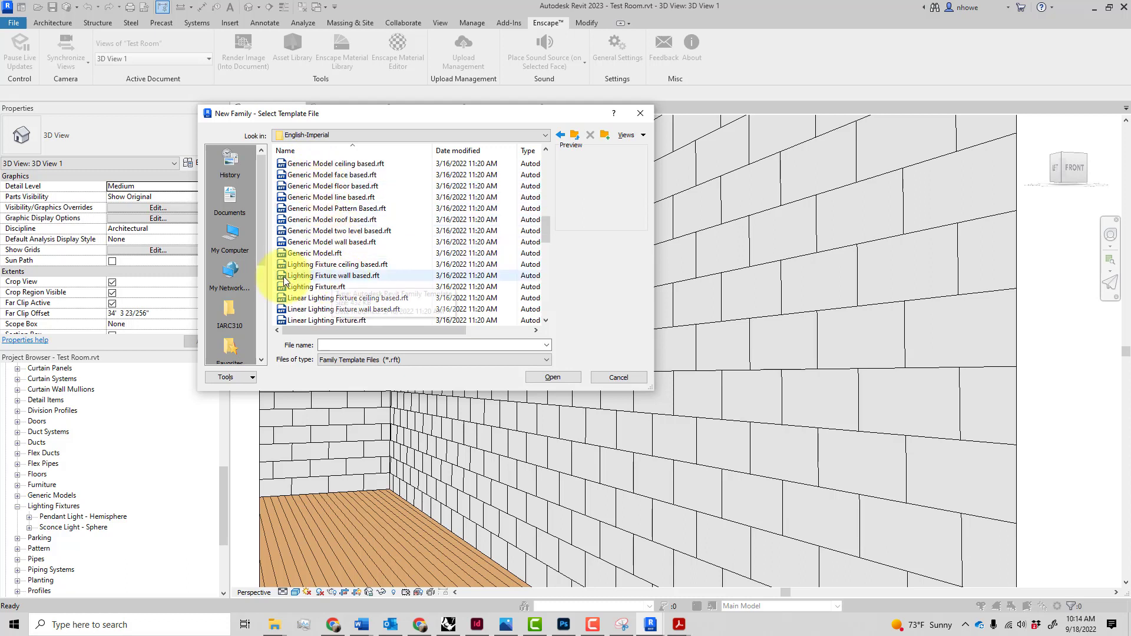
pyautogui.click(357, 276)
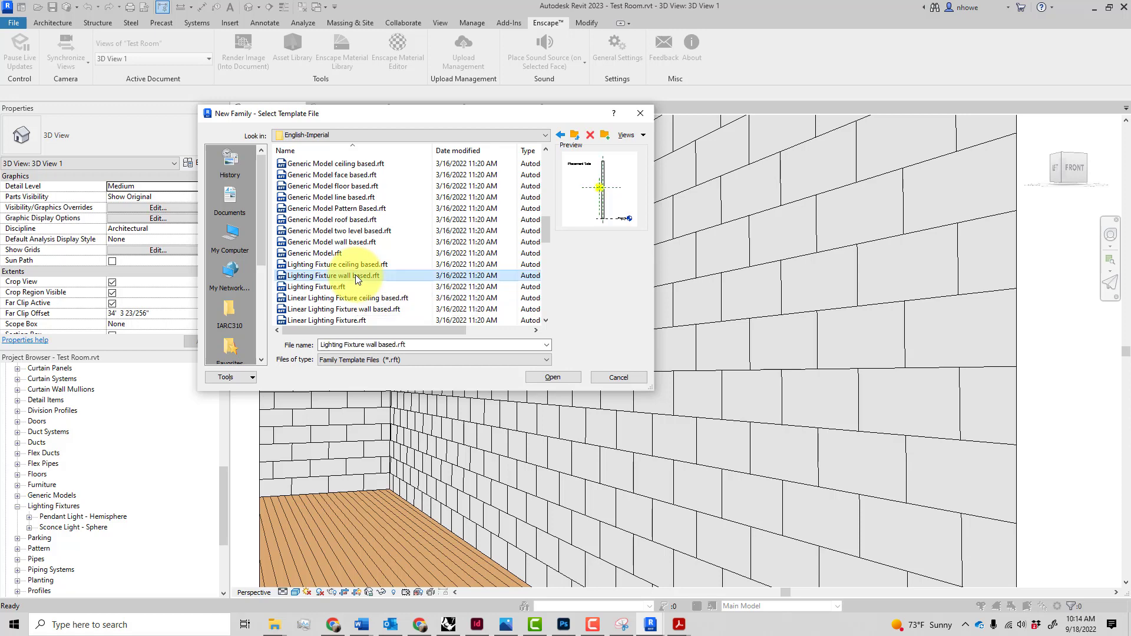
pyautogui.click(555, 380)
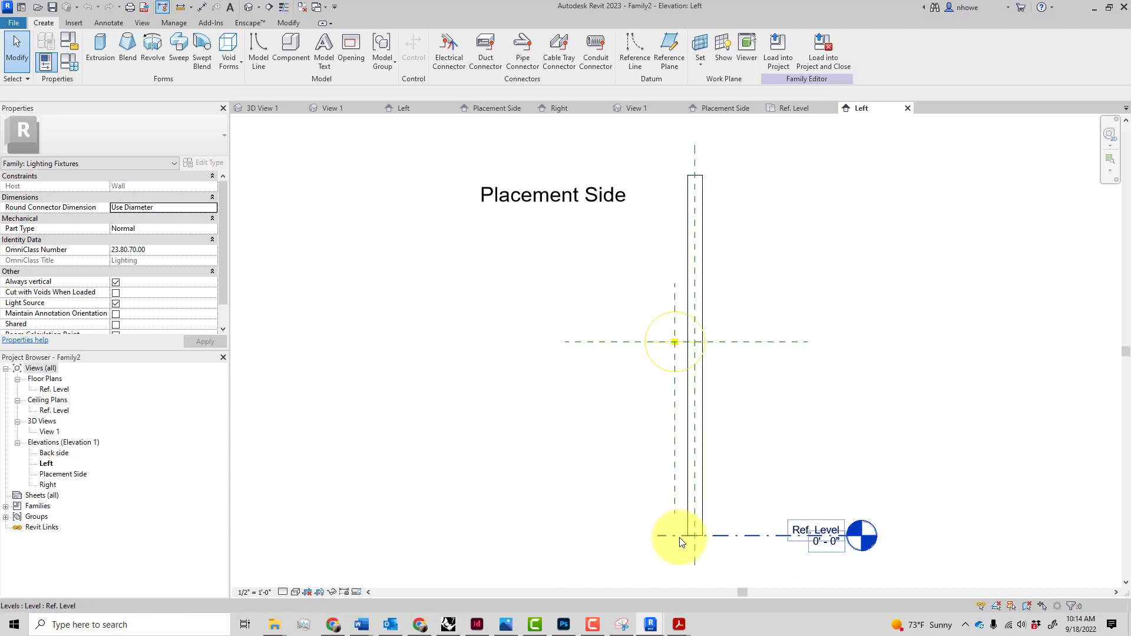
# Examine the Light Source Elevation reference plane and the light source symbol beside the wall in the Left elevation.
pyautogui.click(725, 345)
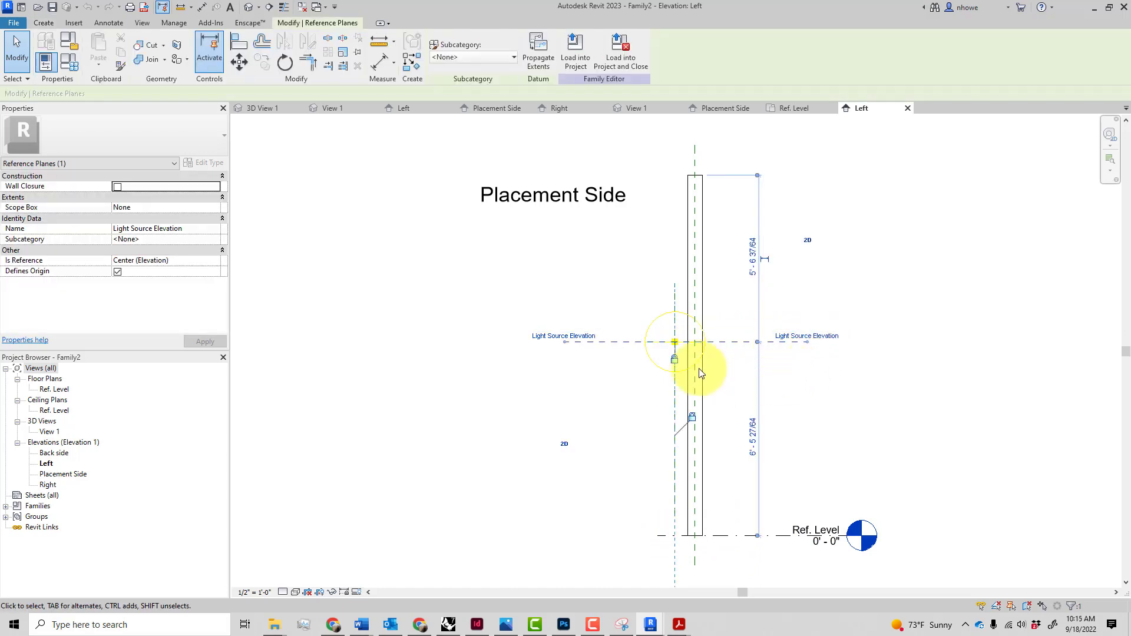
pyautogui.scroll(3, 675, 356)
pyautogui.click(649, 393)
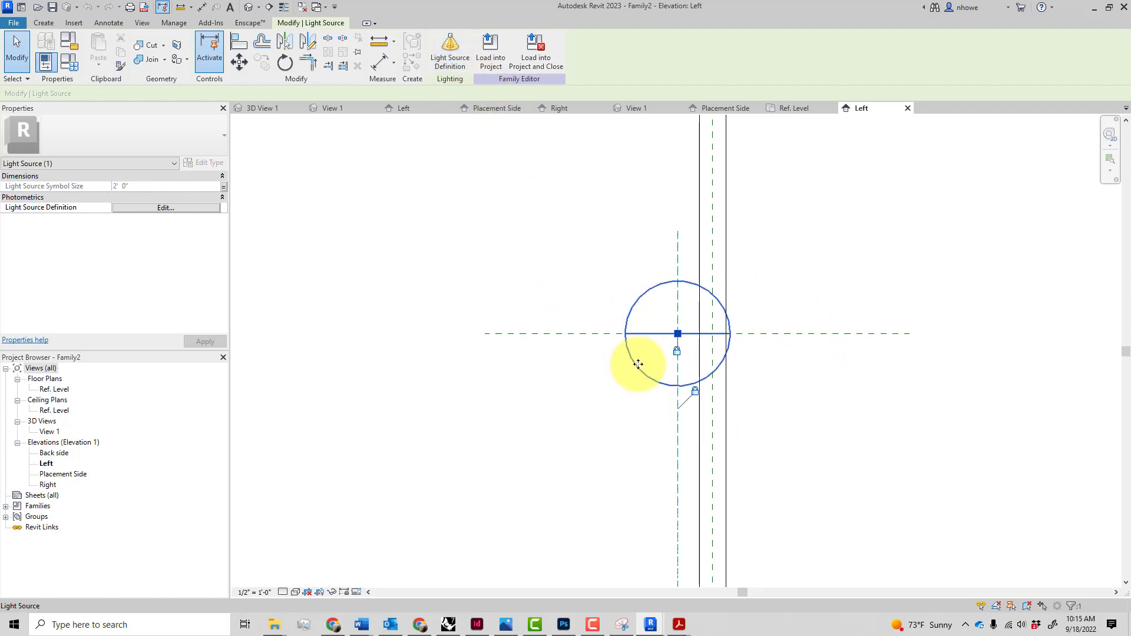
pyautogui.click(806, 405)
pyautogui.scroll(-3, 805, 404)
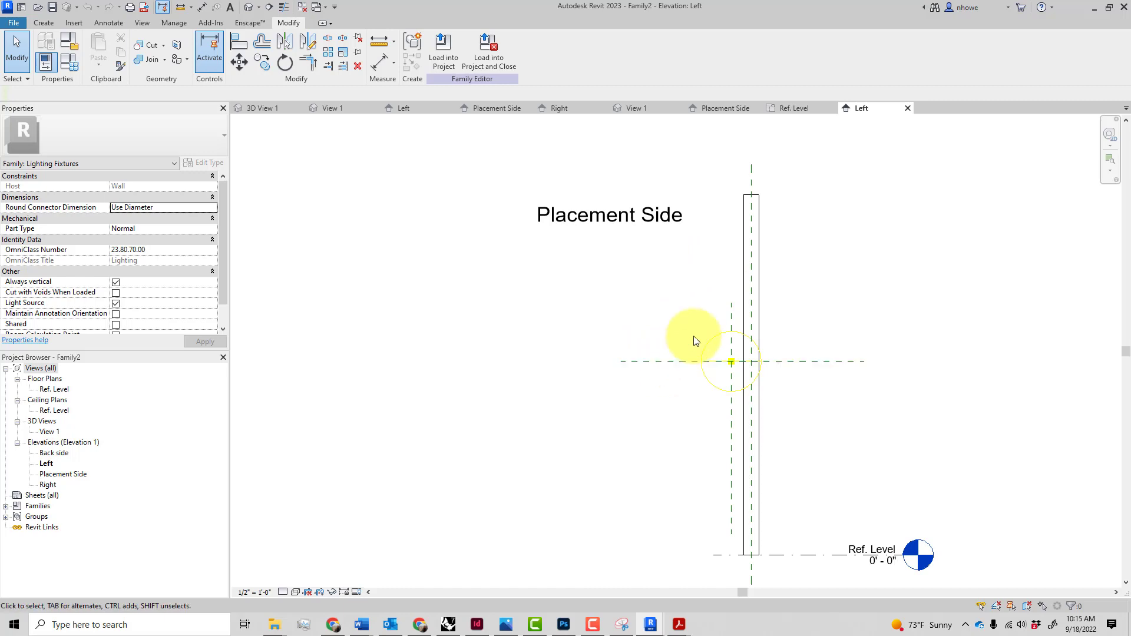
pyautogui.scroll(2, 715, 378)
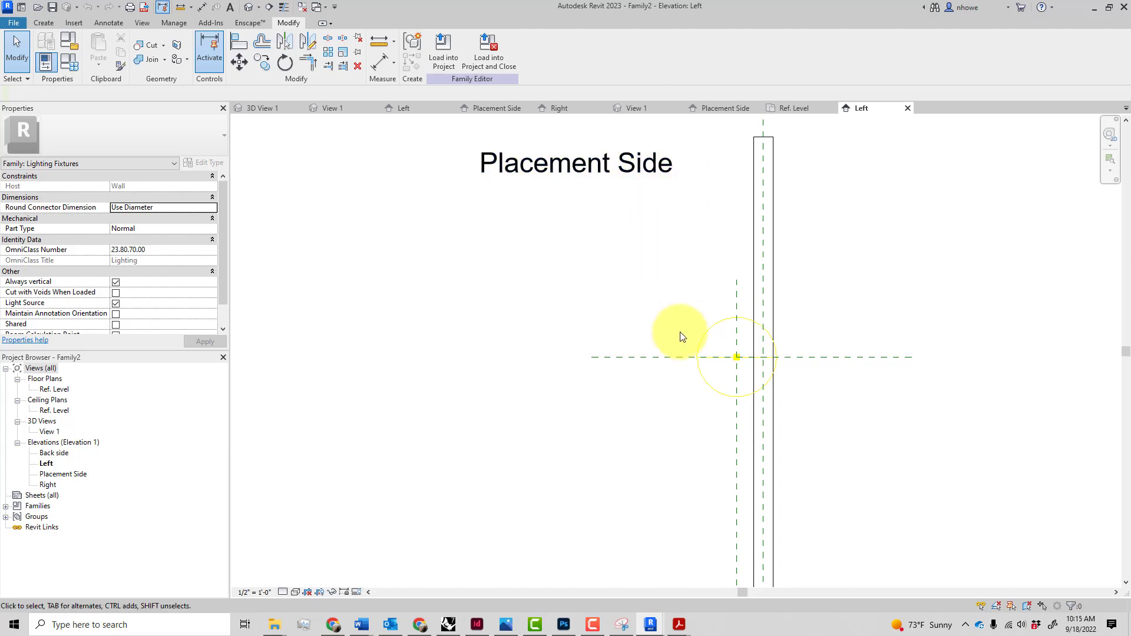
pyautogui.scroll(-2, 680, 336)
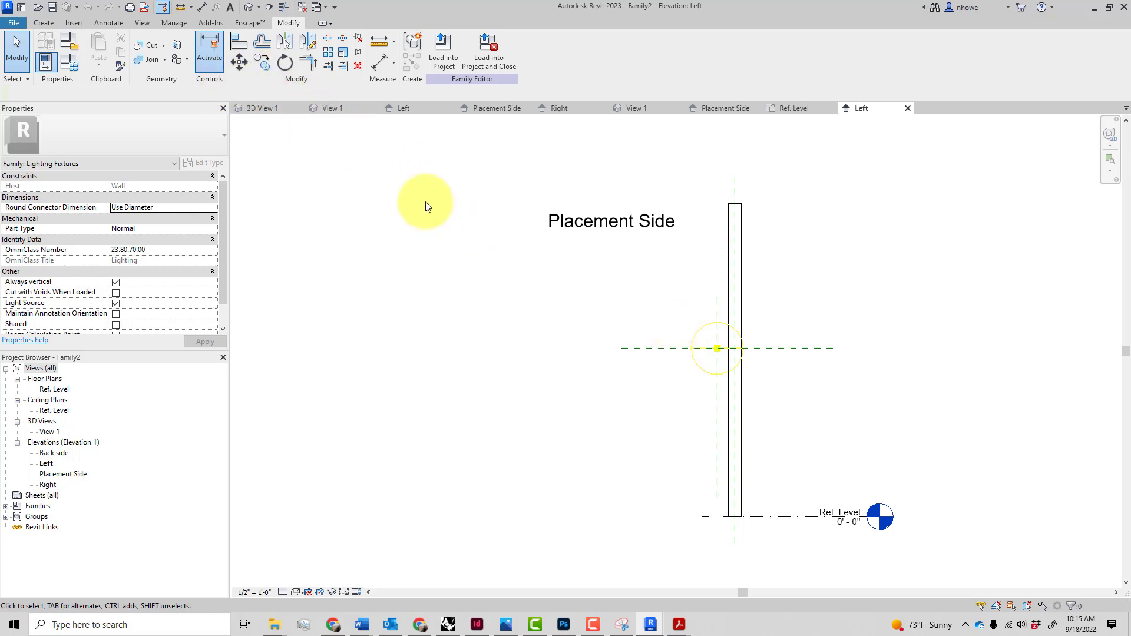
# Import Custom Light Sconce.dwg into the Left elevation with Auto - Origin to Internal Origin positioning, and review the CAD import settings once more.
pyautogui.click(72, 23)
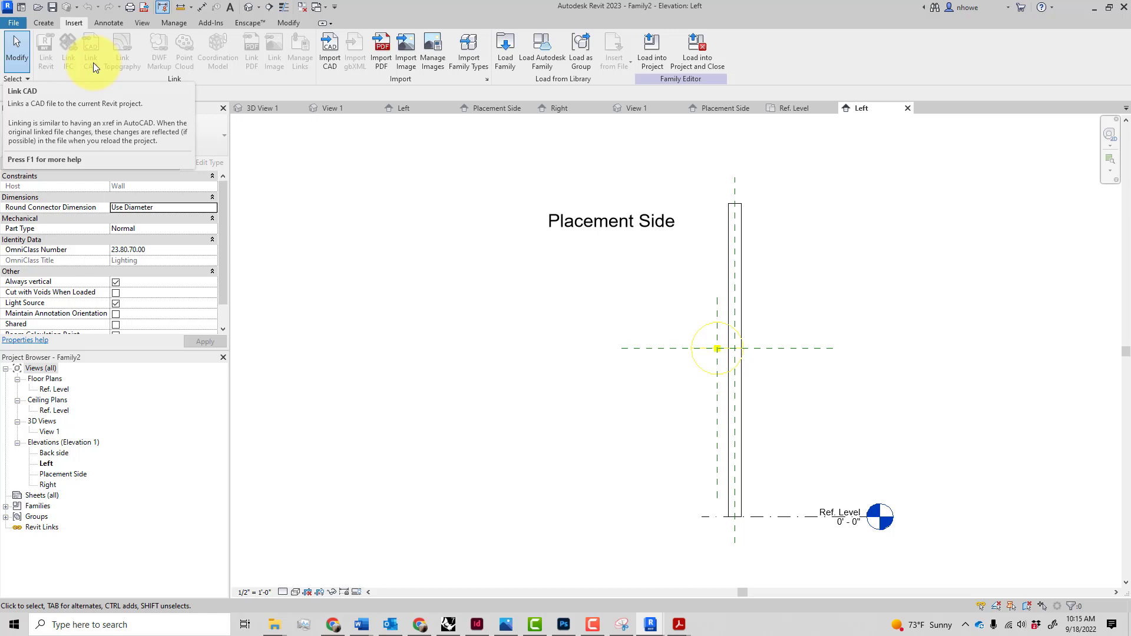
pyautogui.click(323, 53)
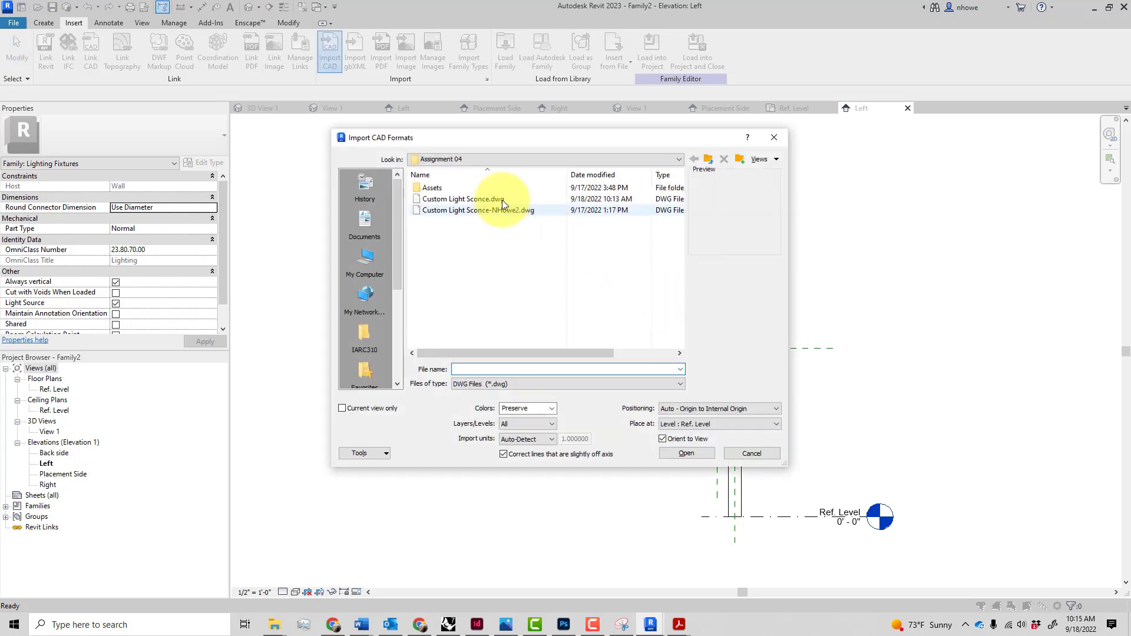
pyautogui.click(466, 199)
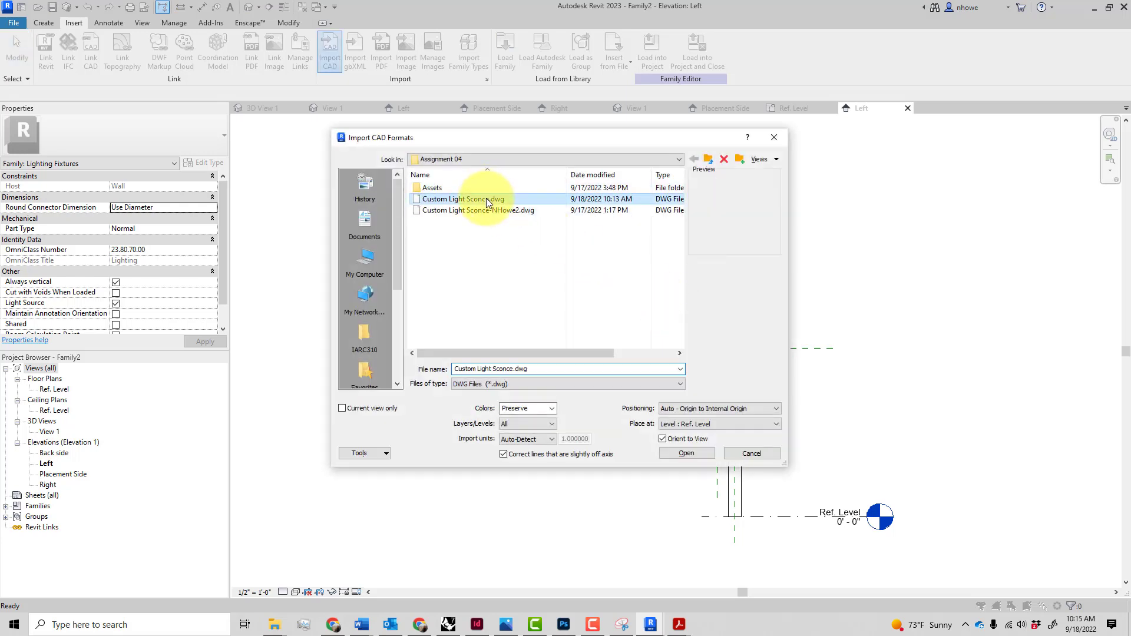
pyautogui.click(679, 455)
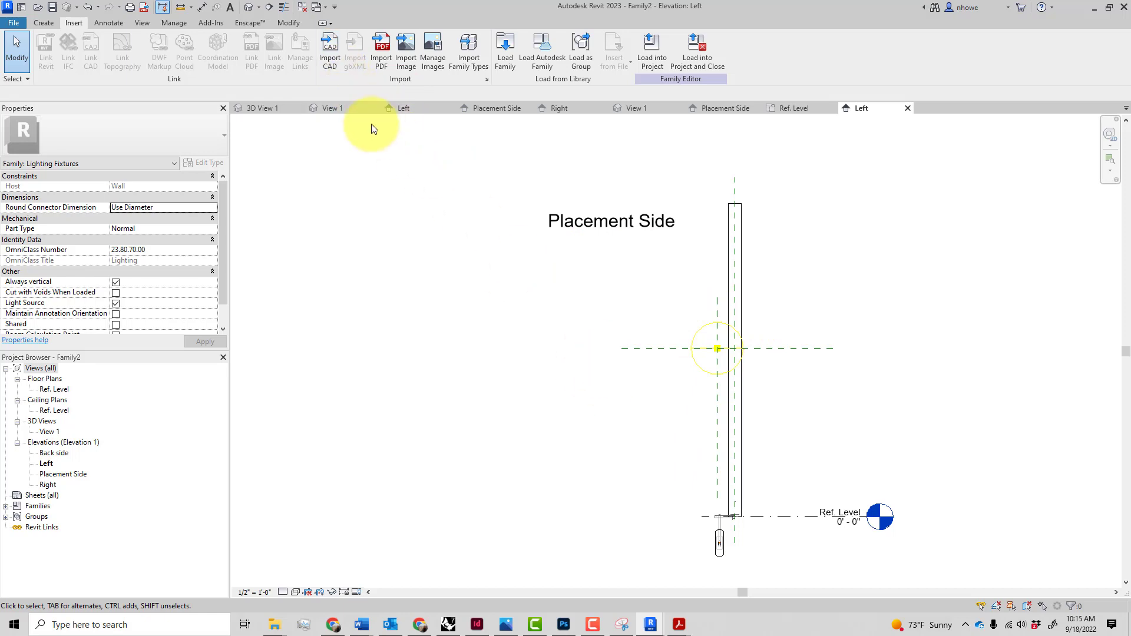
pyautogui.click(329, 66)
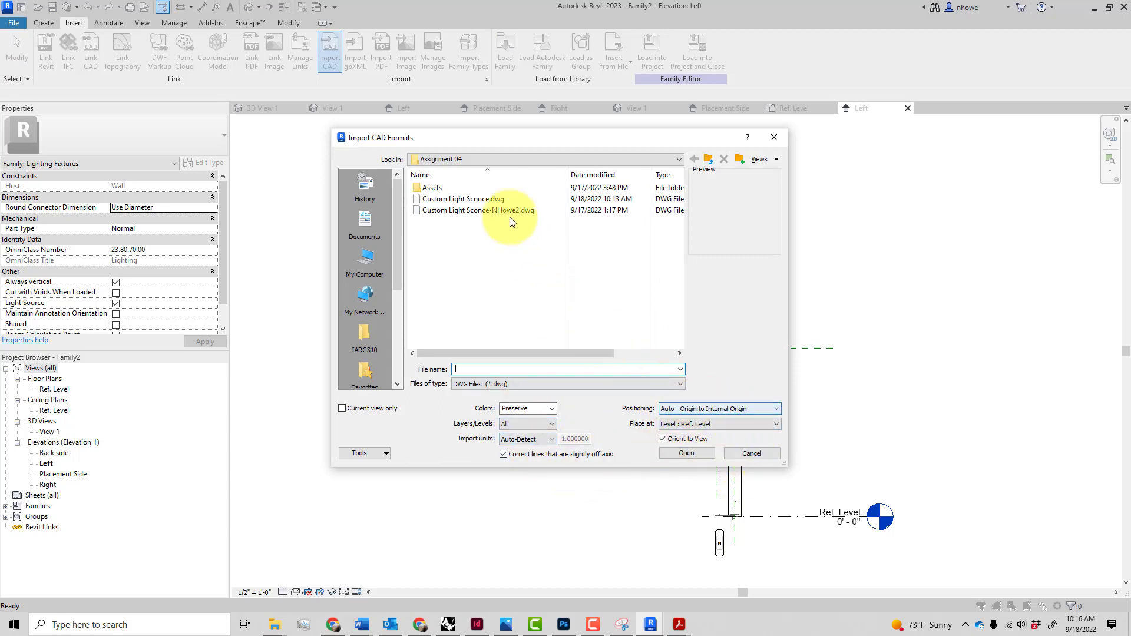
pyautogui.click(752, 453)
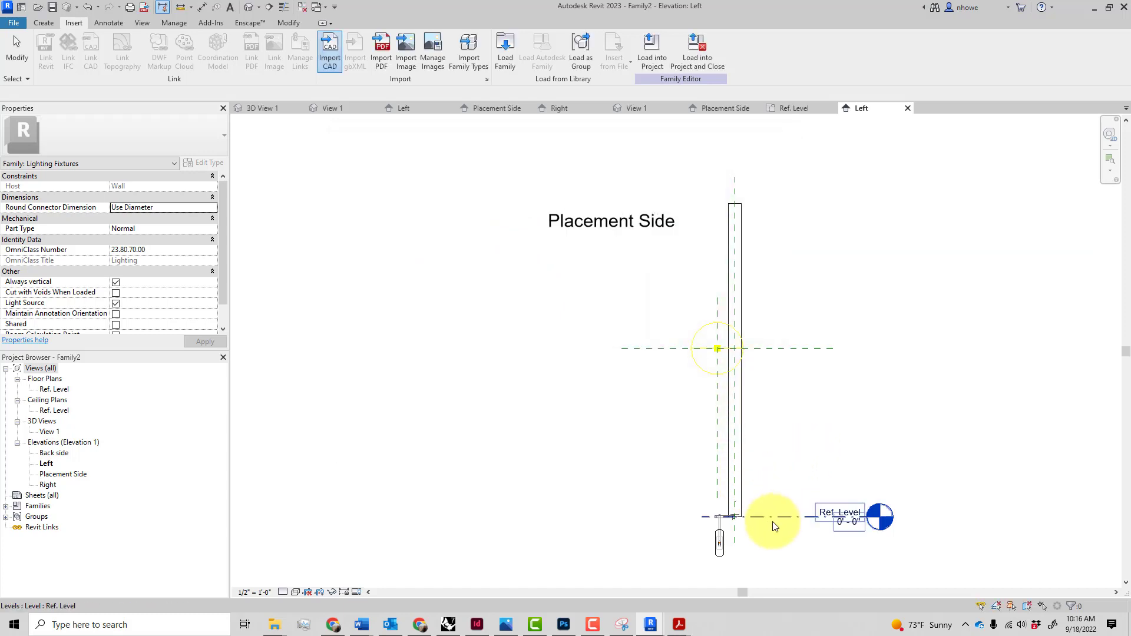
# Select the imported Custom Light Sconce.dwg at the base of the wall in the Left elevation and unpin it.
pyautogui.scroll(2, 759, 545)
pyautogui.scroll(2, 759, 545)
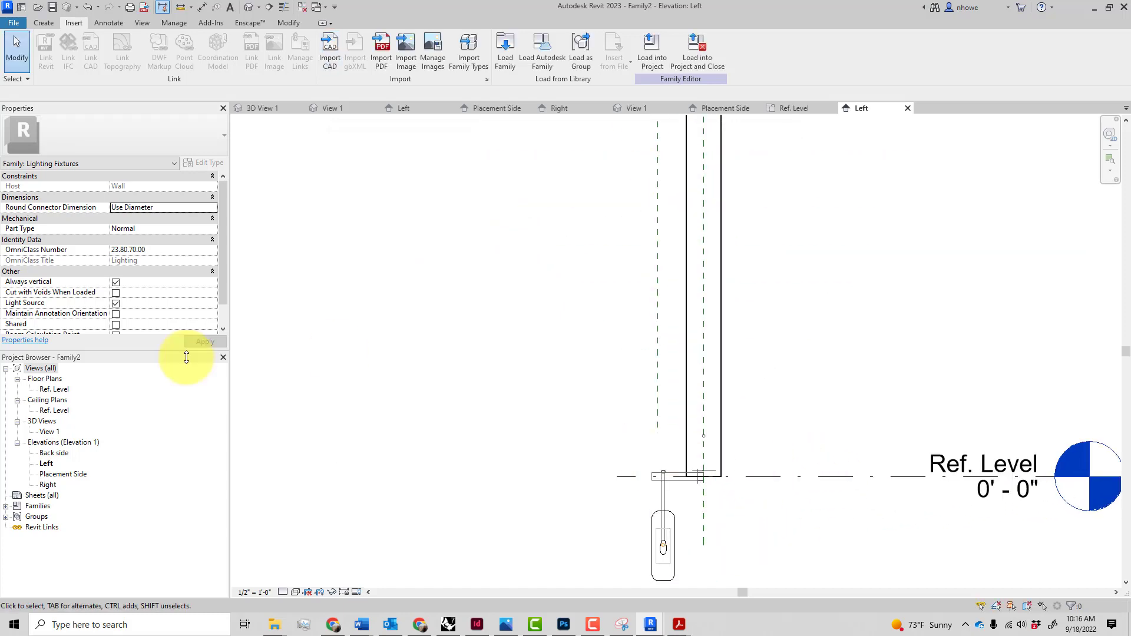
pyautogui.scroll(-2, 518, 507)
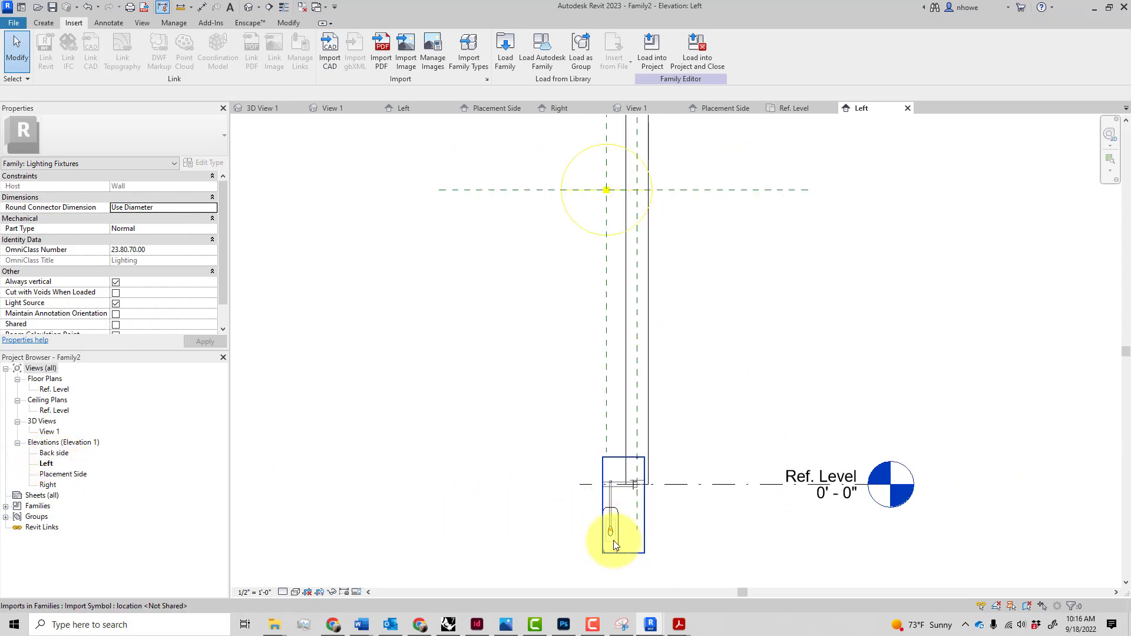
pyautogui.click(623, 543)
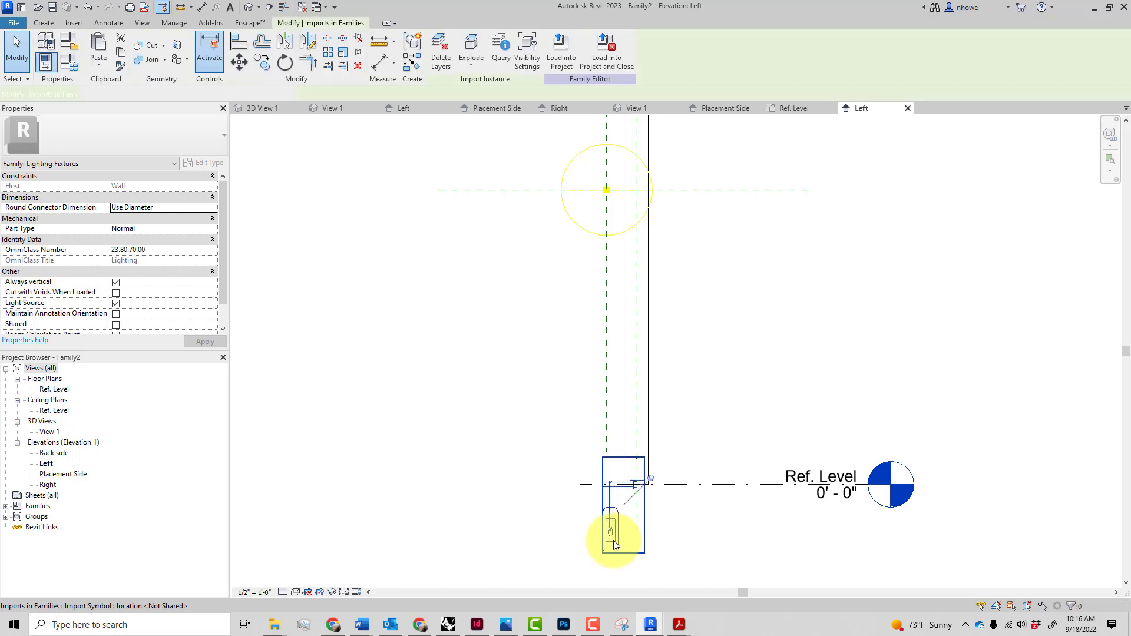
pyautogui.click(652, 480)
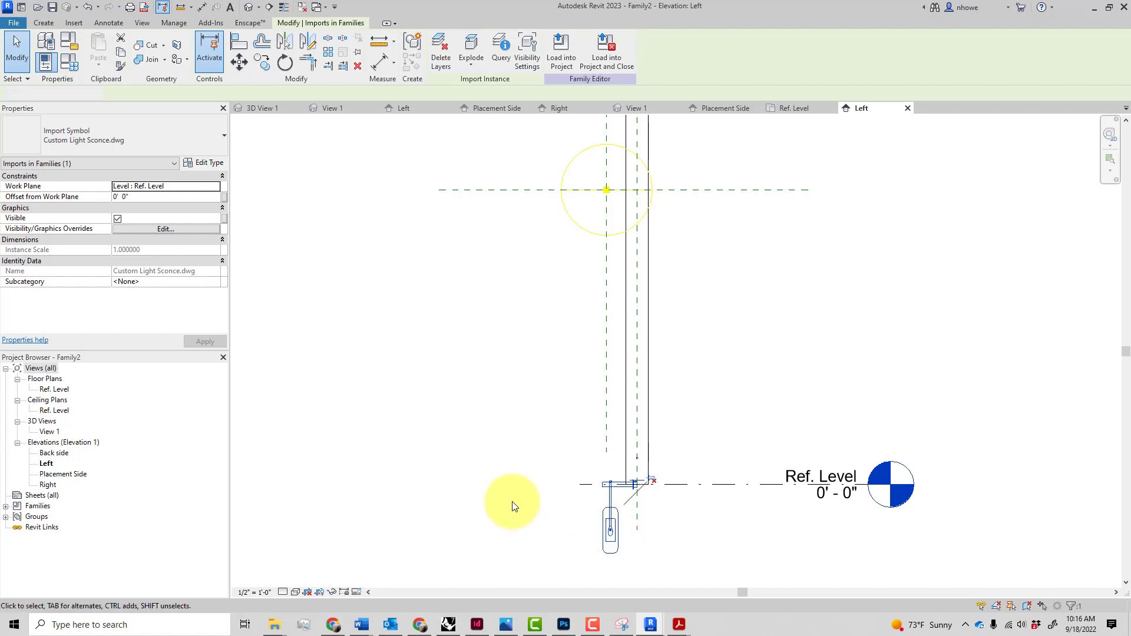
pyautogui.press('Delete')
# In the Ref. Level floor plan, nudge the imported sconce sideways onto the vertical center reference plane.
pyautogui.doubleClick(53, 390)
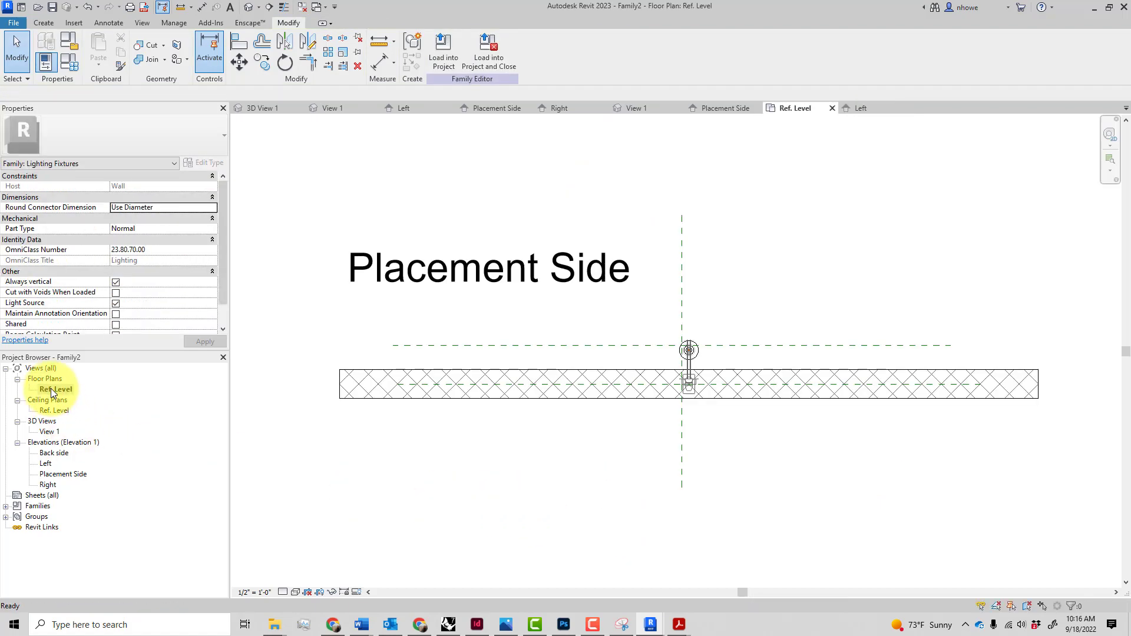
pyautogui.scroll(3, 684, 380)
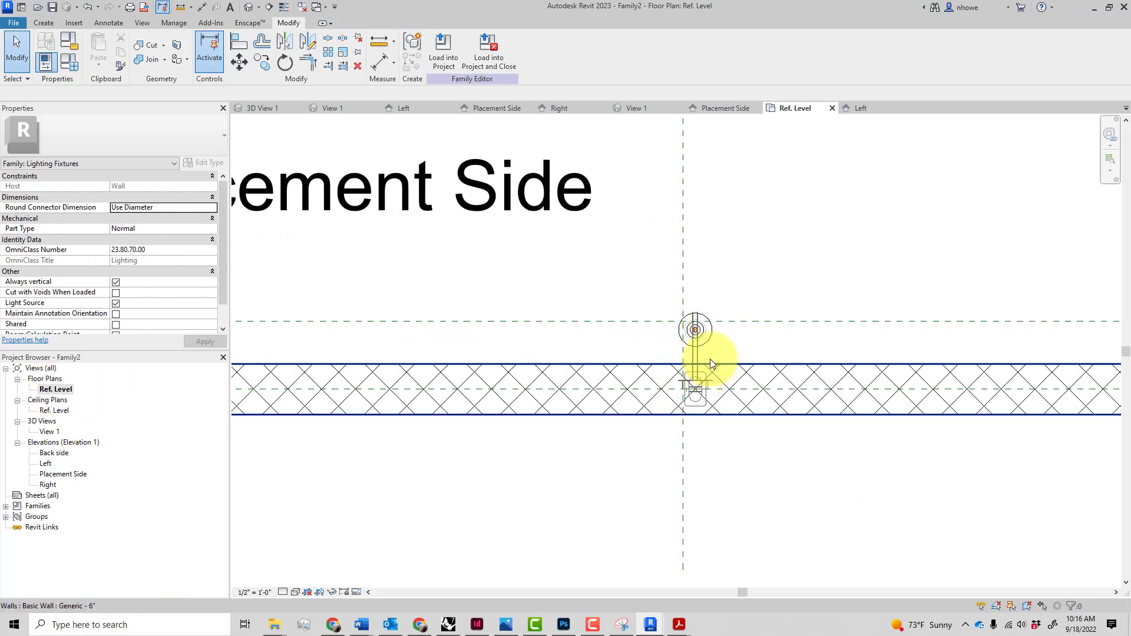
pyautogui.scroll(2, 701, 351)
pyautogui.click(698, 341)
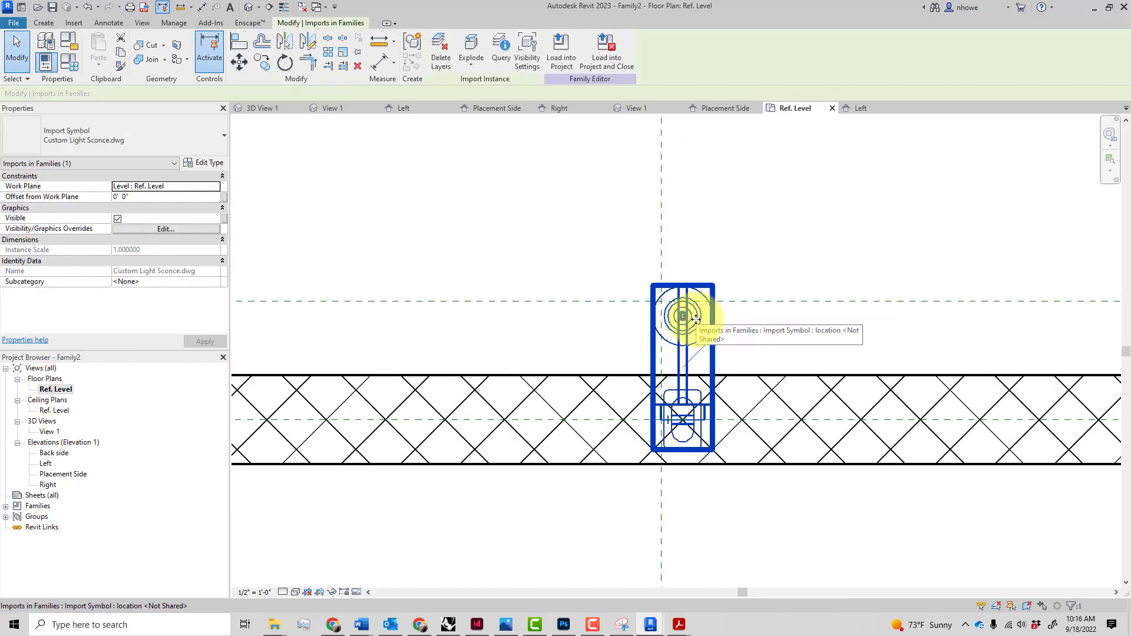
pyautogui.press('Left')
pyautogui.press('Left')
pyautogui.press('Left')
pyautogui.press('Left')
pyautogui.press('Left')
pyautogui.press('Left')
pyautogui.press('Left')
pyautogui.press('Left')
pyautogui.press('Left')
pyautogui.press('Left')
pyautogui.press('Left')
pyautogui.press('Left')
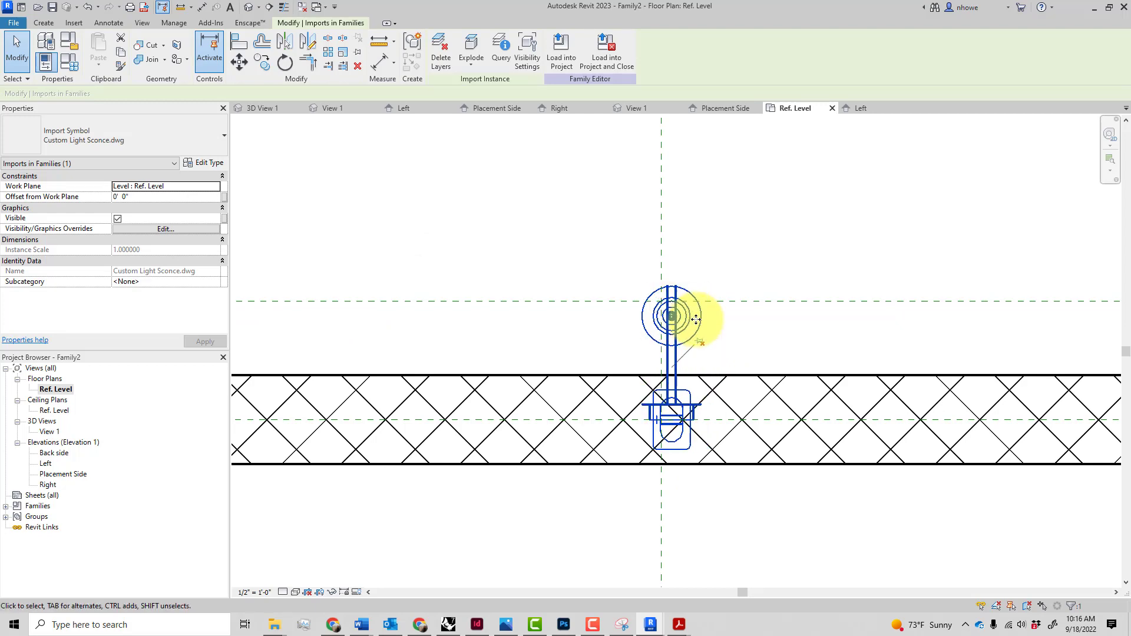
pyautogui.press('Right')
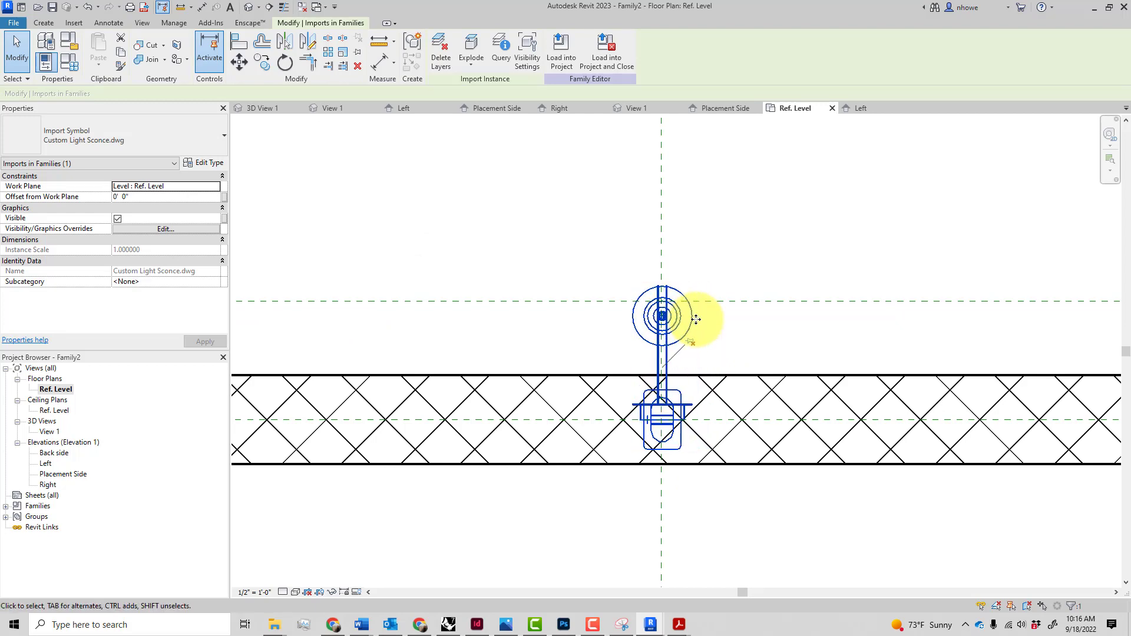
# Fine-tune the sconce's sideways position so its arm is centered on the reference plane, and deselect it.
pyautogui.scroll(4, 696, 320)
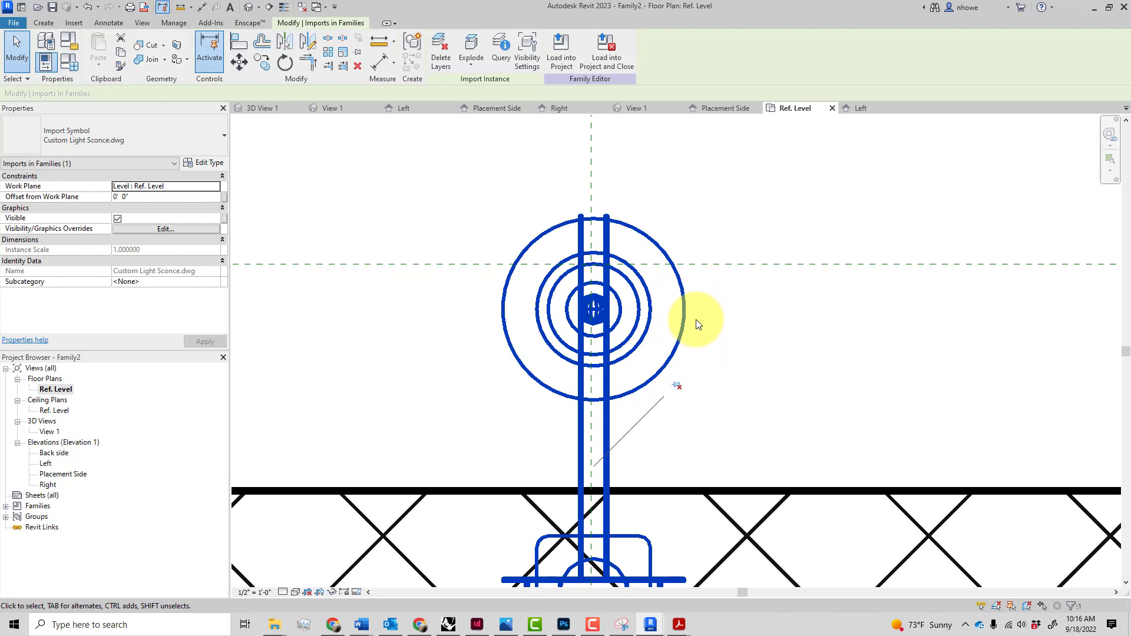
pyautogui.press('Left')
pyautogui.press('Left')
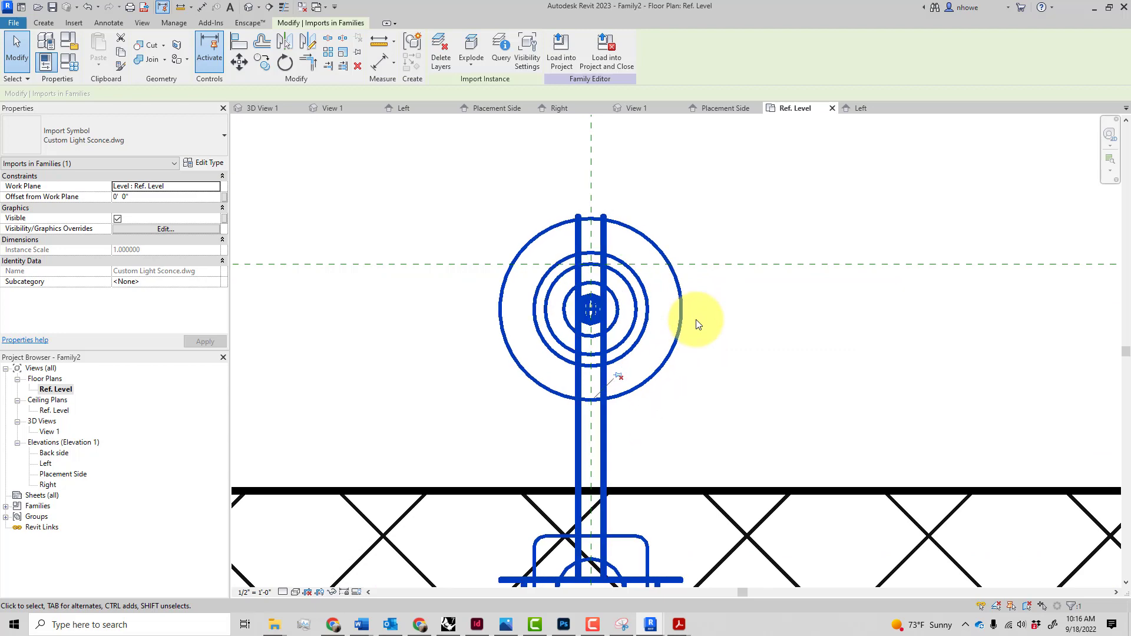
pyautogui.click(744, 307)
pyautogui.scroll(-3, 737, 330)
pyautogui.scroll(-3, 718, 390)
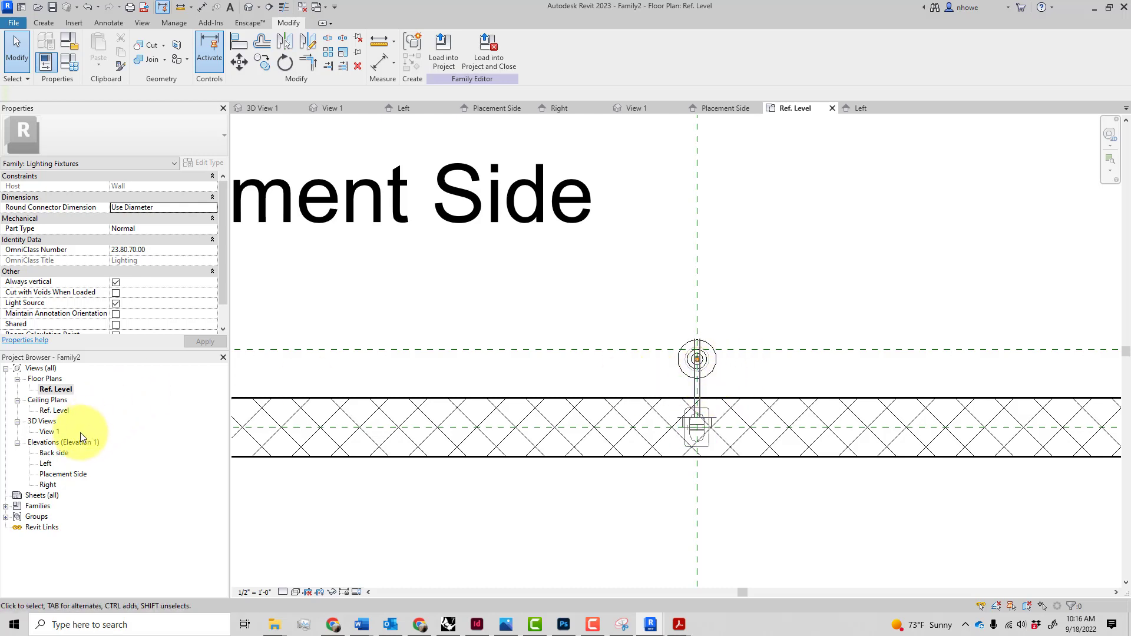
# In the Left elevation, move the imported sconce up from the Ref. Level so its bulb sits at the light source symbol.
pyautogui.doubleClick(46, 464)
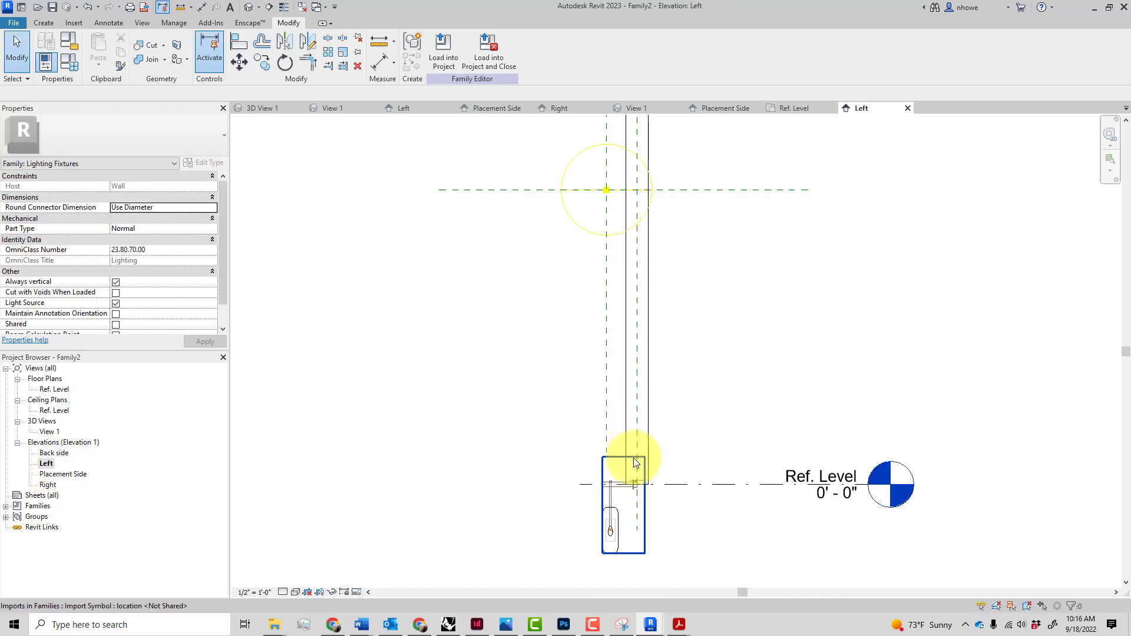
pyautogui.click(611, 528)
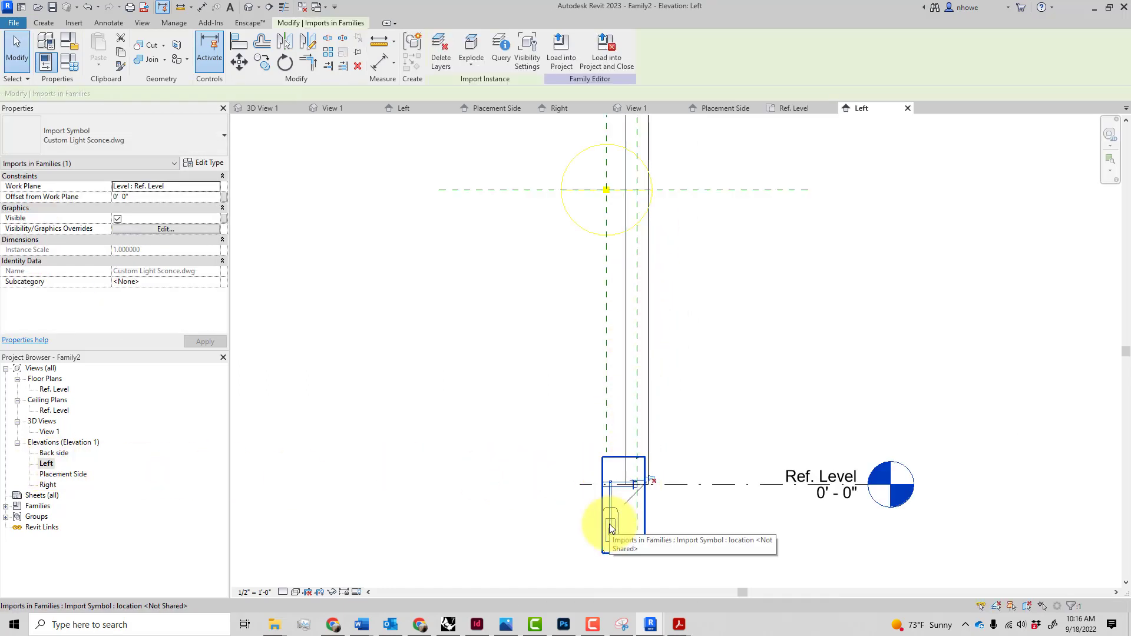
pyautogui.moveTo(611, 527); pyautogui.dragTo(619, 240)
pyautogui.moveTo(619, 211)
pyautogui.mouseDown()
pyautogui.moveTo(607, 169)
pyautogui.moveTo(608, 192)
pyautogui.mouseUp()
pyautogui.scroll(4, 607, 191)
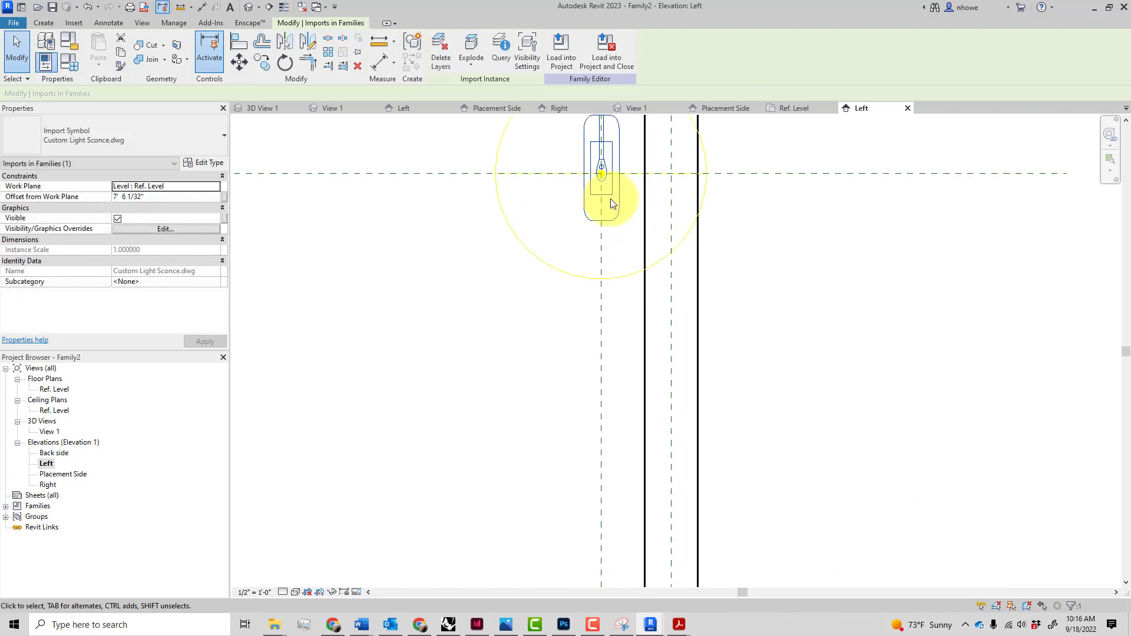
pyautogui.moveTo(619, 245); pyautogui.dragTo(609, 385, button='middle')
pyautogui.scroll(4, 584, 330)
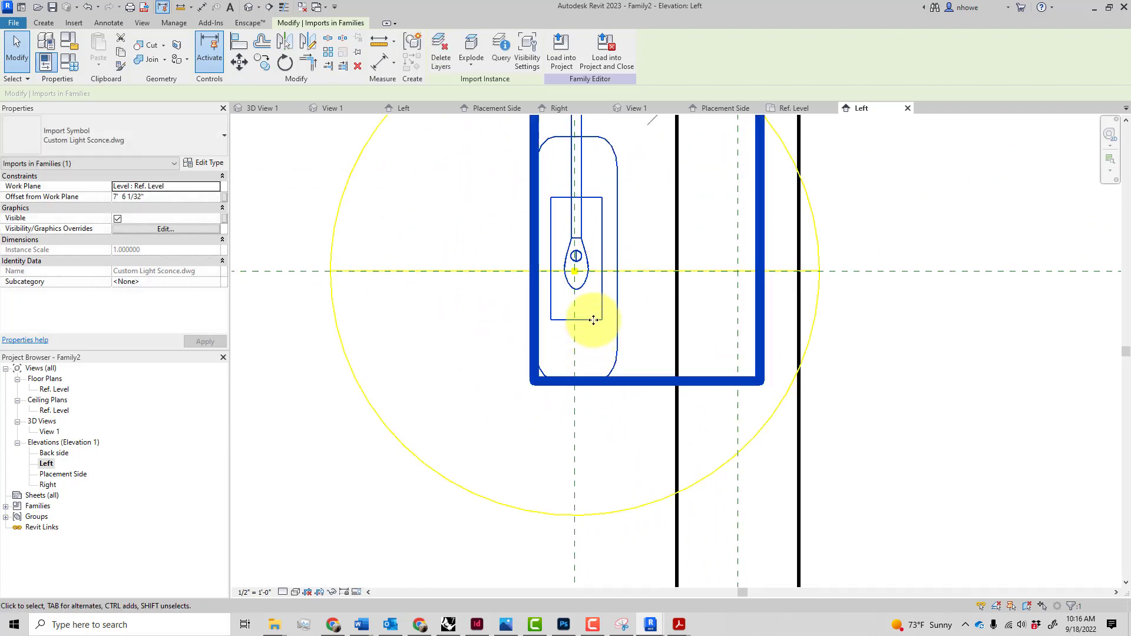
# Align the top edge of the sconce's bulb with the horizontal Light Source Elevation reference plane, and leave the Align command.
pyautogui.press('Escape')
pyautogui.click(606, 309)
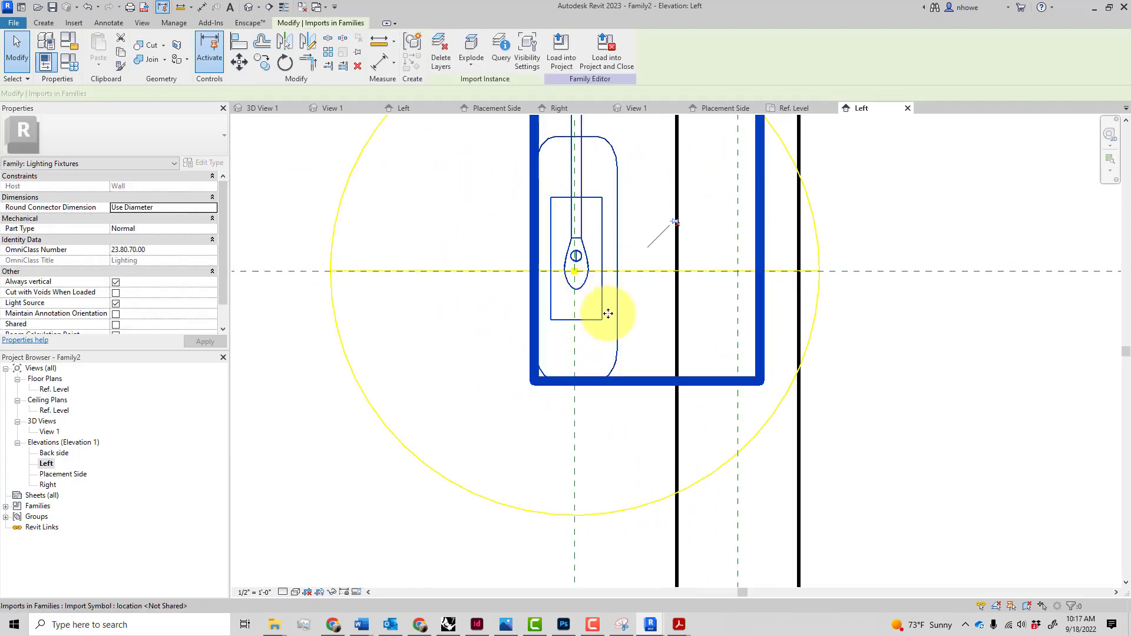
pyautogui.click(627, 309)
pyautogui.click(607, 311)
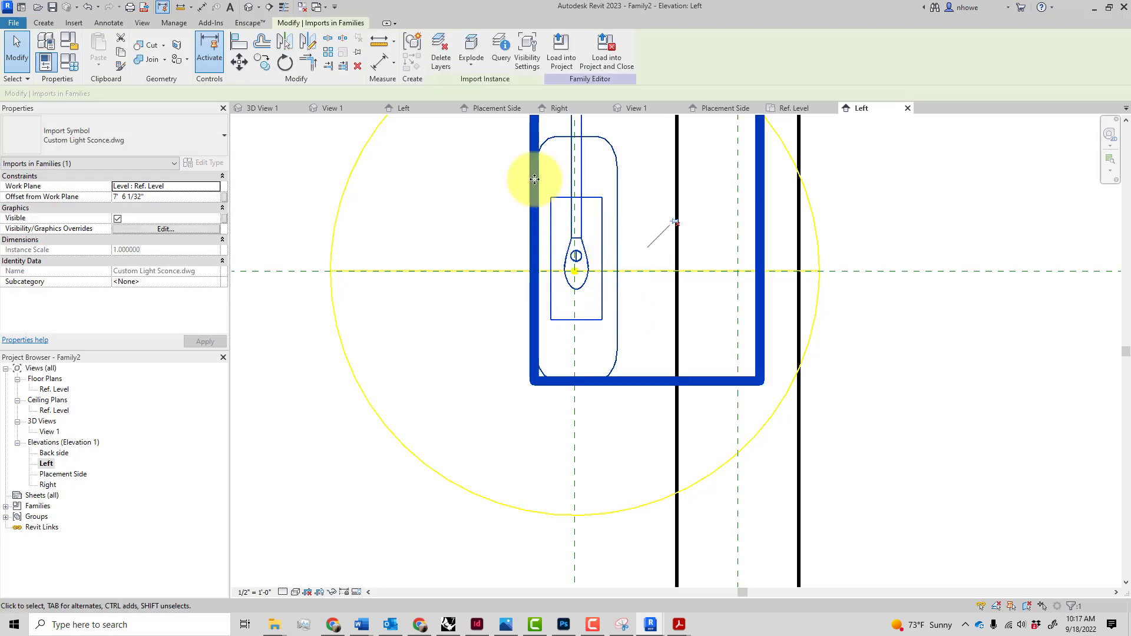
pyautogui.press('a')
pyautogui.press('l')
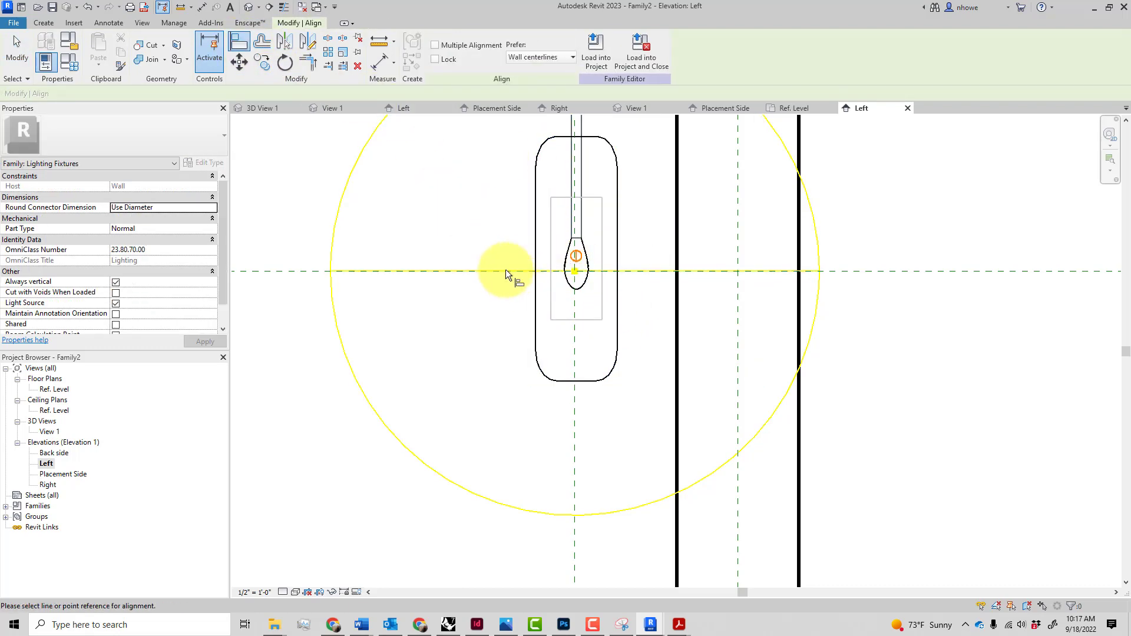
pyautogui.click(302, 271)
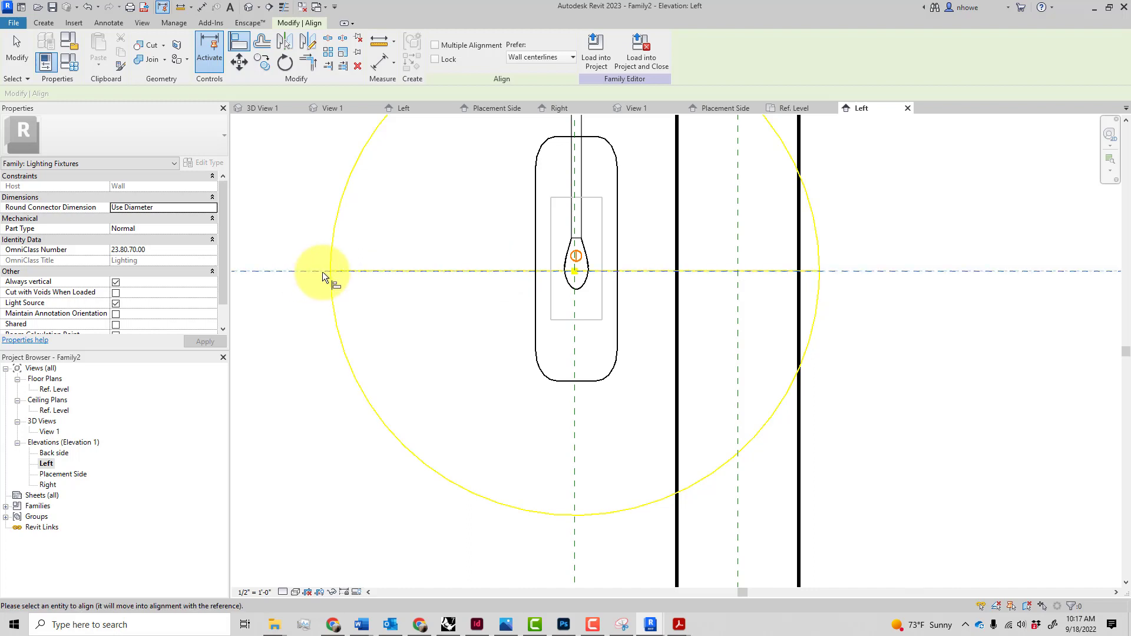
pyautogui.click(580, 239)
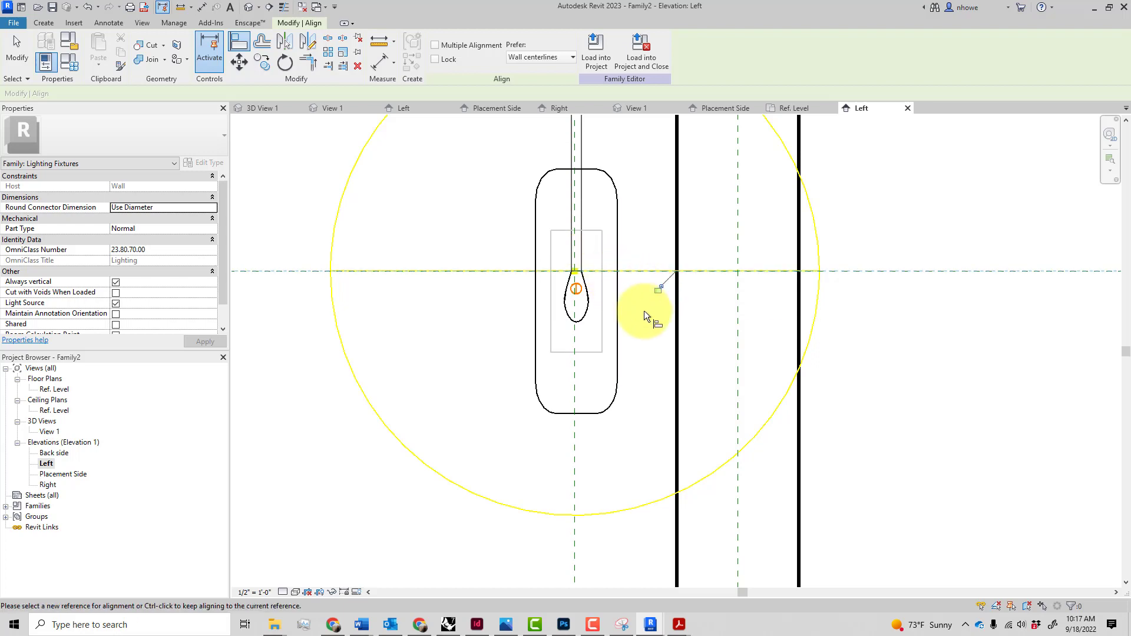
pyautogui.moveTo(648, 299); pyautogui.dragTo(599, 374, button='middle')
pyautogui.scroll(3, 528, 367)
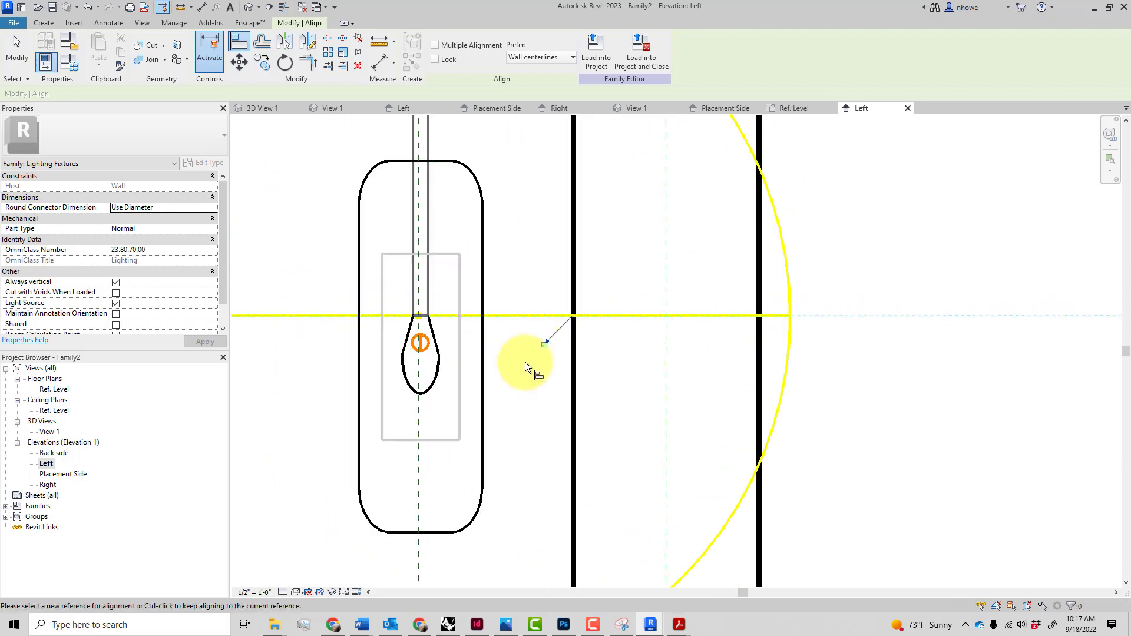
pyautogui.scroll(-3, 546, 351)
pyautogui.scroll(-1, 546, 352)
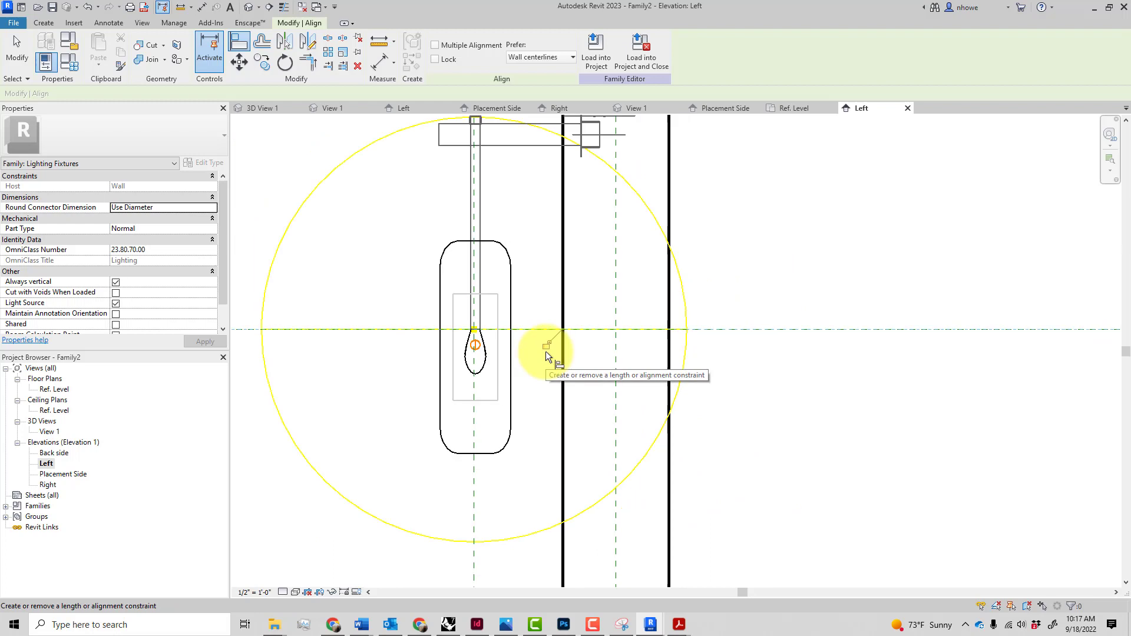
pyautogui.scroll(-1, 549, 362)
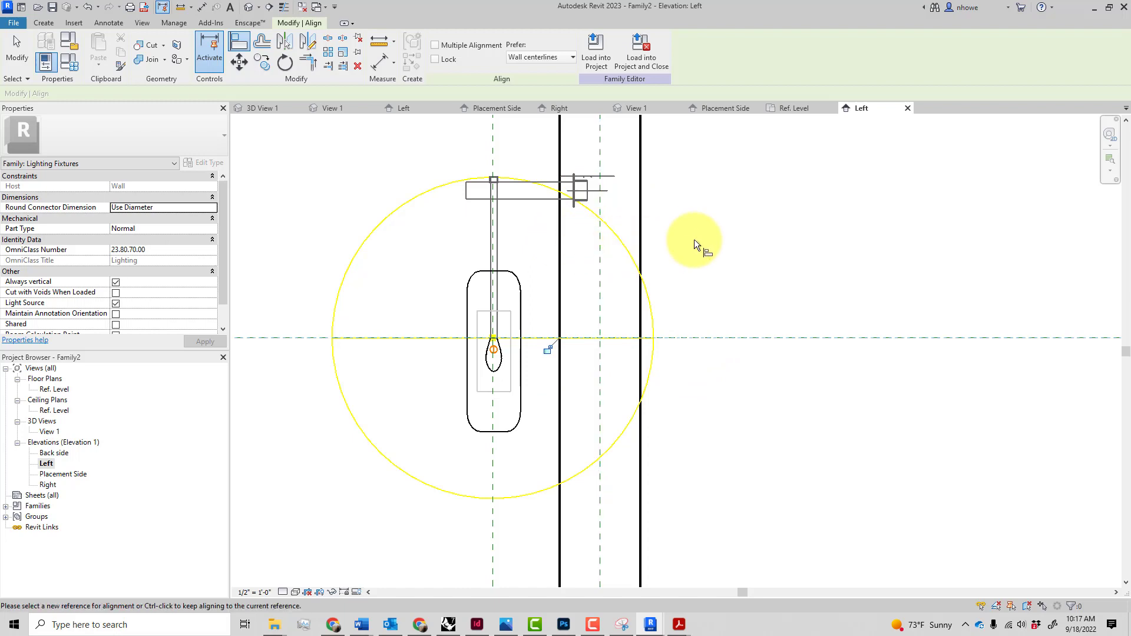
pyautogui.click(17, 53)
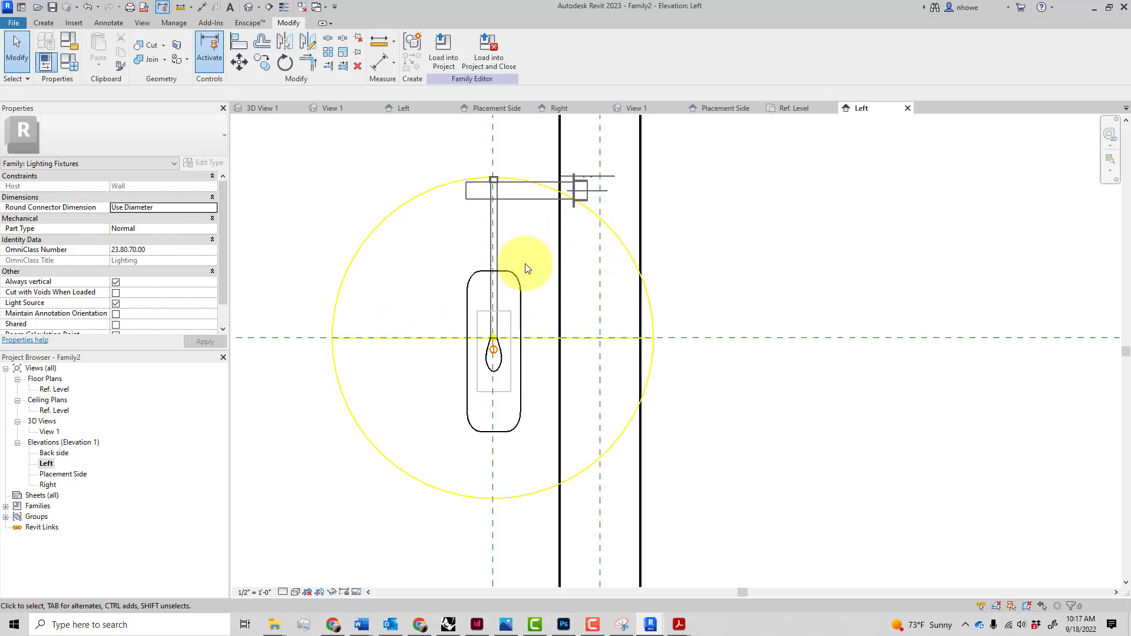
# Check the host wall's type, and nudge the imported sconce outward so its mounting plate clears the wall's placement-side face.
pyautogui.click(558, 150)
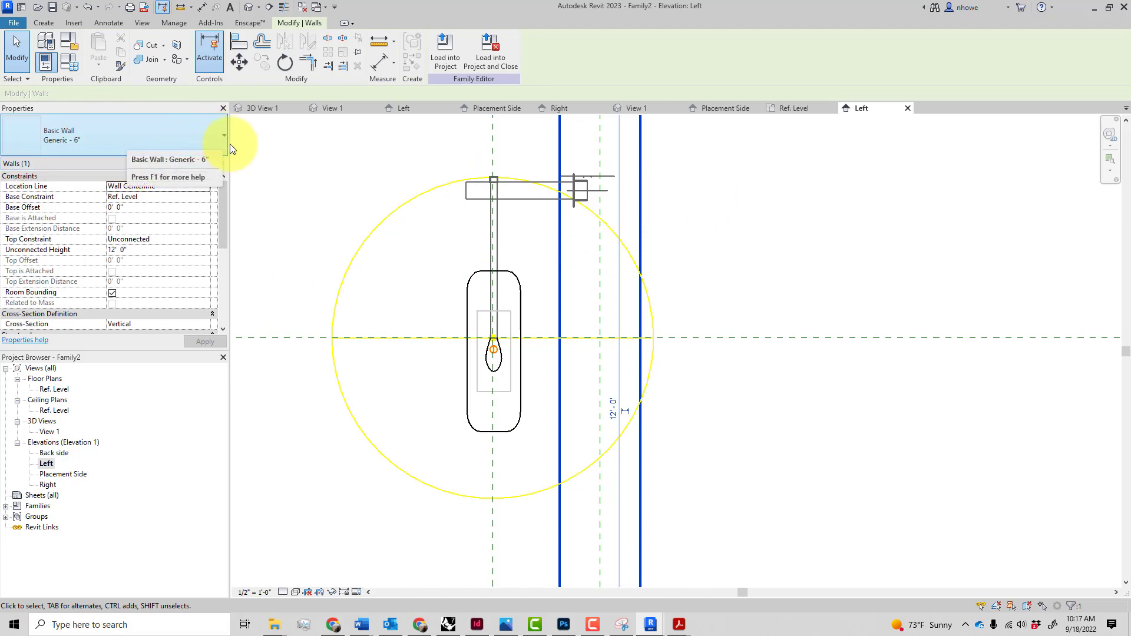
pyautogui.click(536, 199)
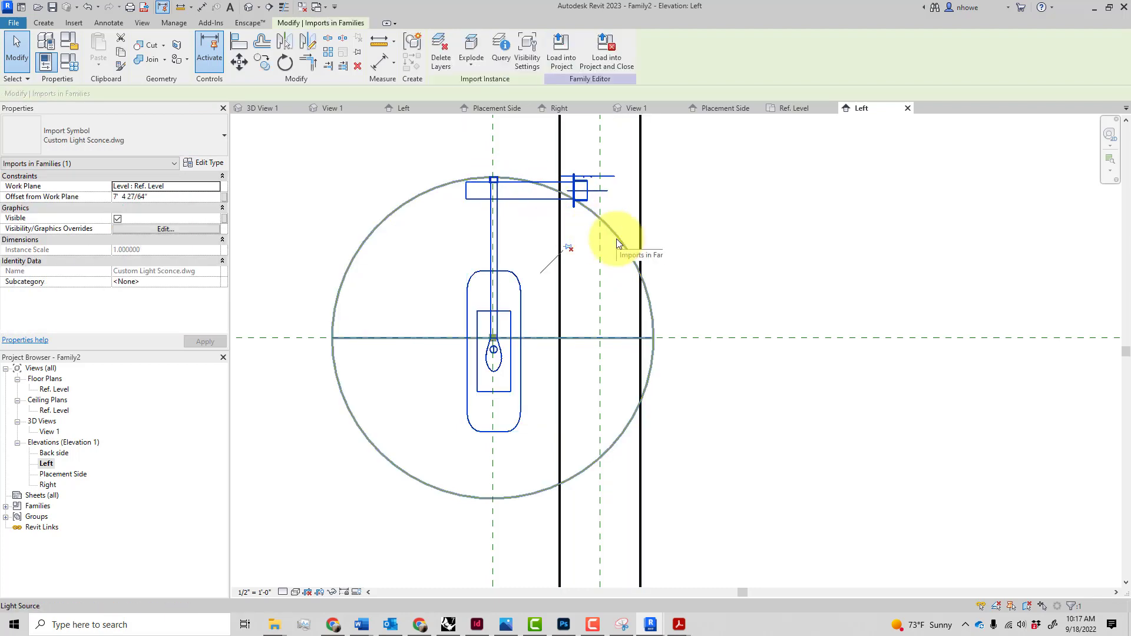
pyautogui.press('Left')
pyautogui.press('Left')
pyautogui.press('Left')
pyautogui.press('Left')
pyautogui.press('Left')
pyautogui.press('Left')
pyautogui.press('Left')
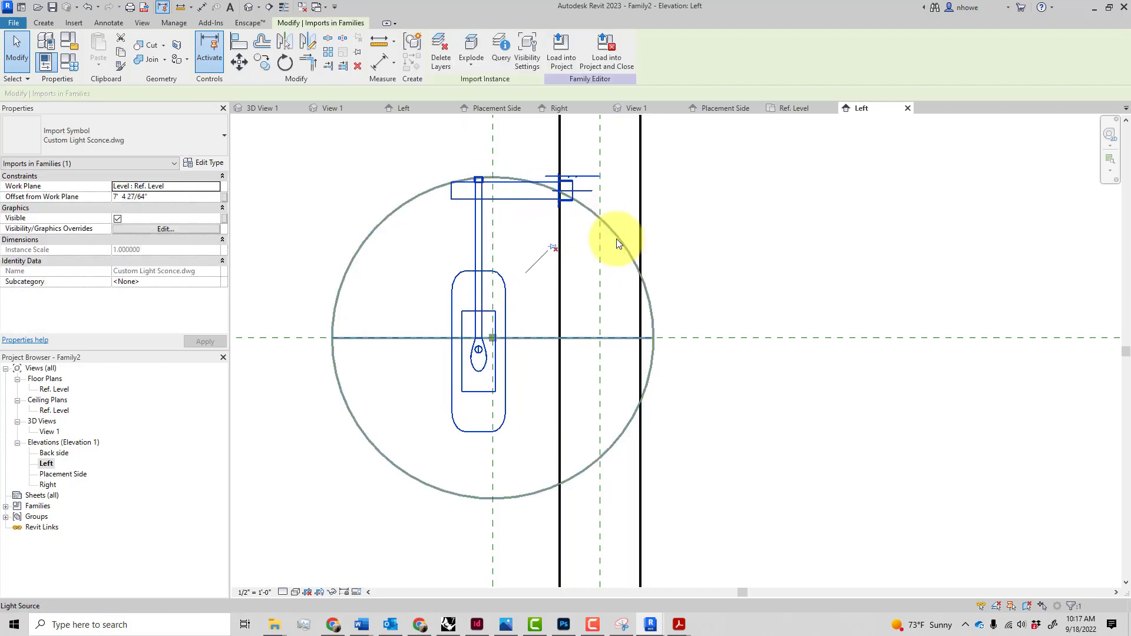
# Nudge the sconce farther outward until the back of its mounting box meets the wall's placement-side face, and deselect it.
pyautogui.scroll(2, 549, 147)
pyautogui.scroll(3, 577, 181)
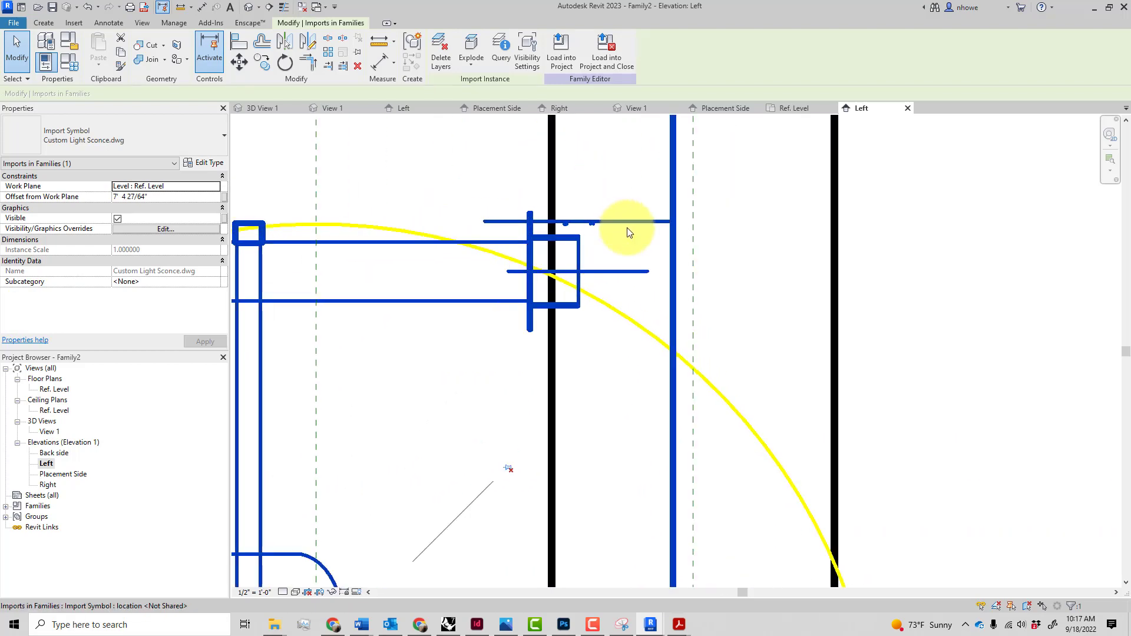
pyautogui.scroll(-2, 630, 232)
pyautogui.scroll(4, 630, 233)
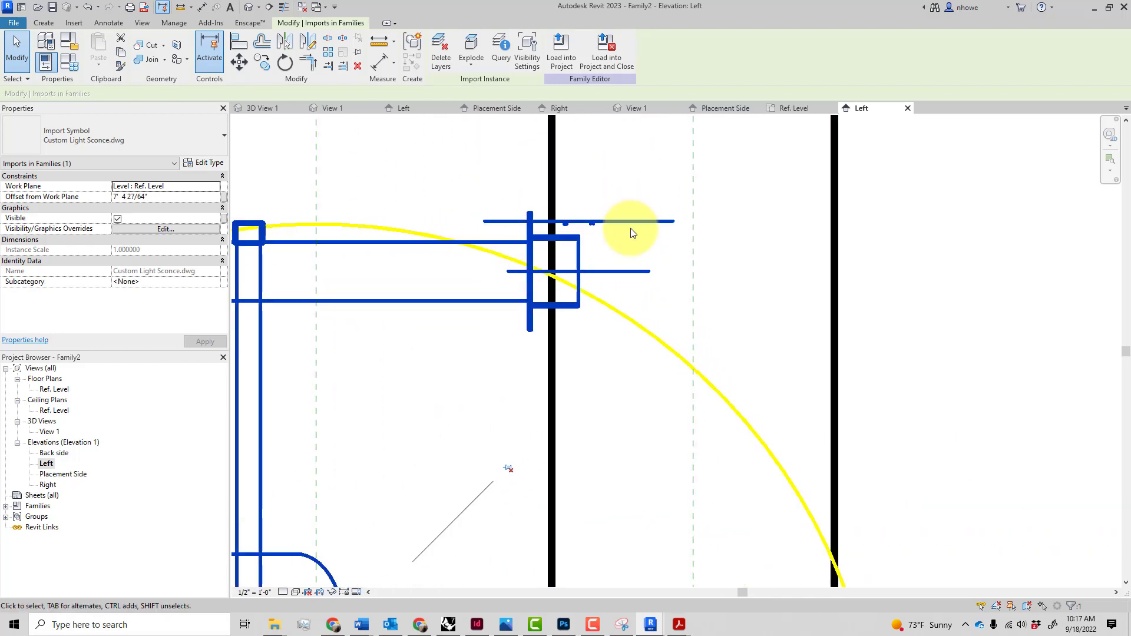
pyautogui.scroll(-3, 631, 229)
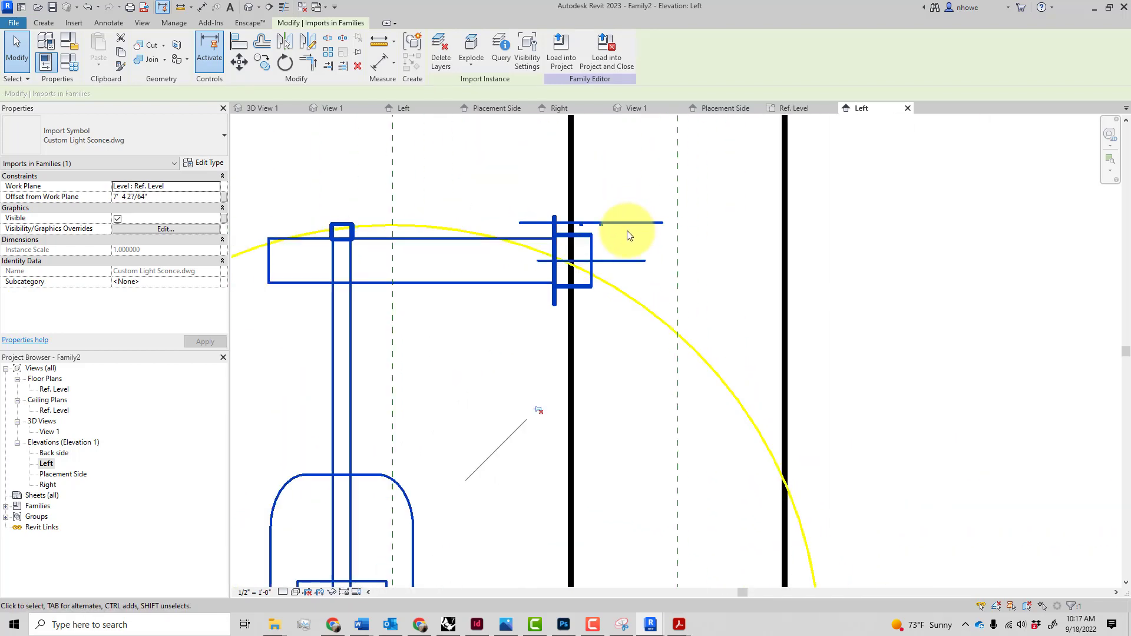
pyautogui.scroll(2, 629, 232)
pyautogui.scroll(-4, 627, 231)
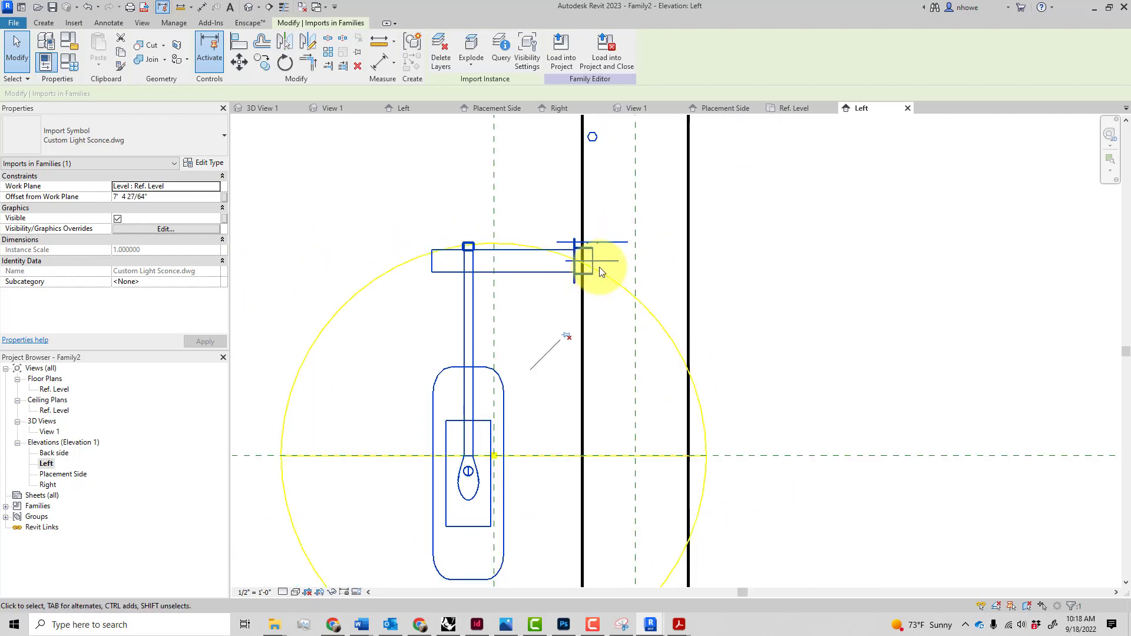
pyautogui.scroll(3, 599, 267)
pyautogui.scroll(-2, 589, 277)
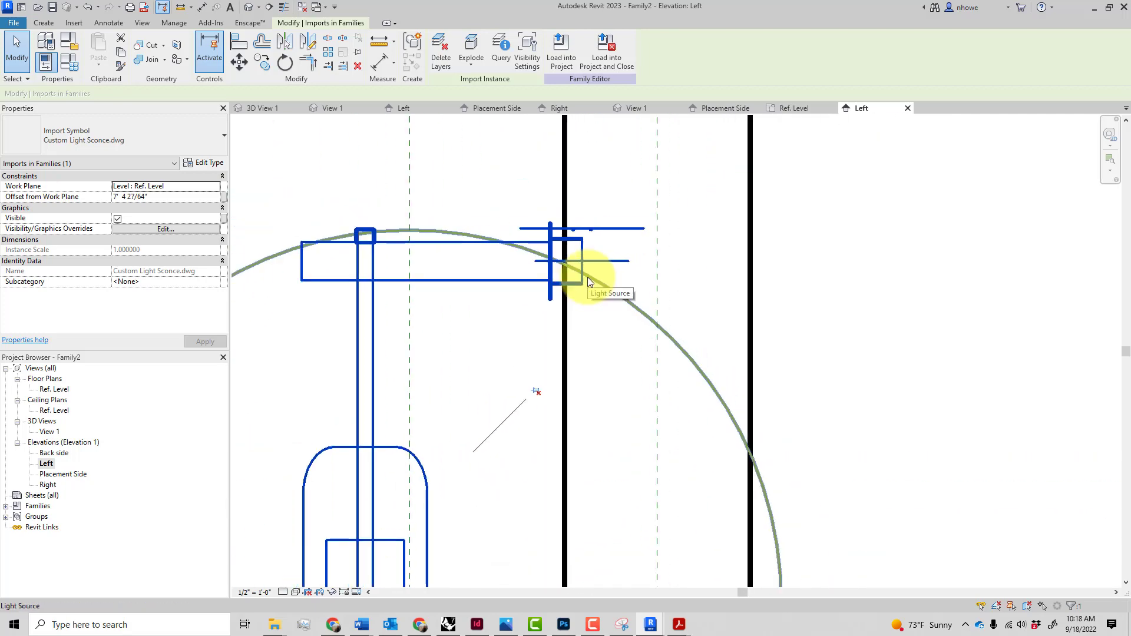
pyautogui.press('Left')
pyautogui.press('Left')
pyautogui.press('Left')
pyautogui.press('Left')
pyautogui.press('Left')
pyautogui.press('Left')
pyautogui.press('Left')
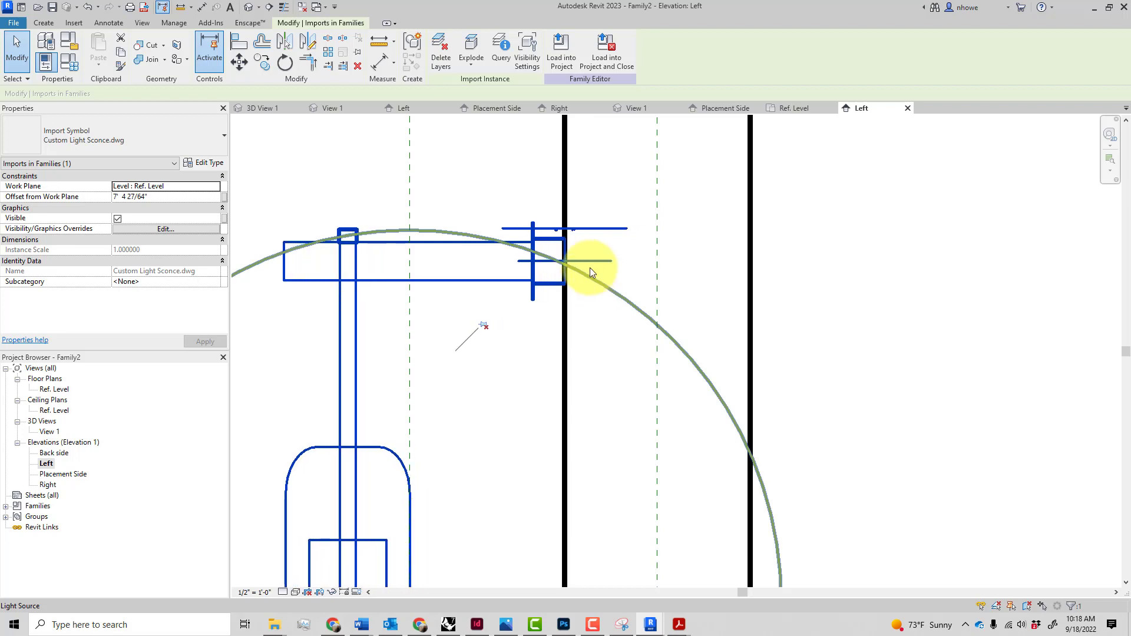
pyautogui.click(707, 233)
pyautogui.scroll(-3, 704, 239)
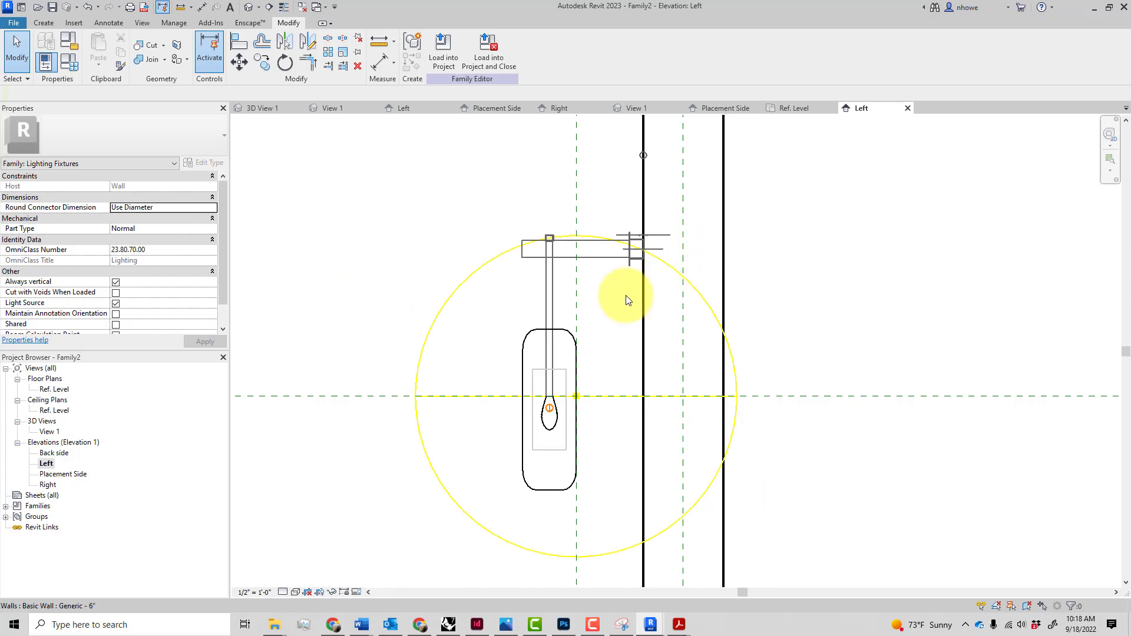
# Examine in the 3D view how the sconce's mounting plate and arm sit against the host wall.
pyautogui.doubleClick(49, 432)
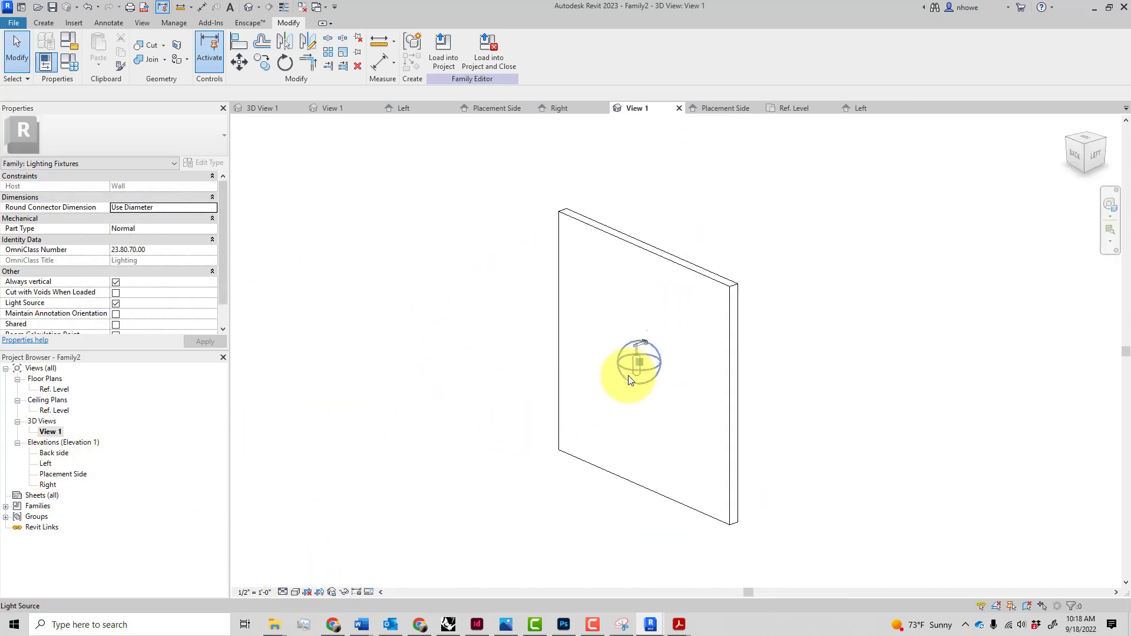
pyautogui.scroll(5, 647, 357)
pyautogui.scroll(2, 711, 278)
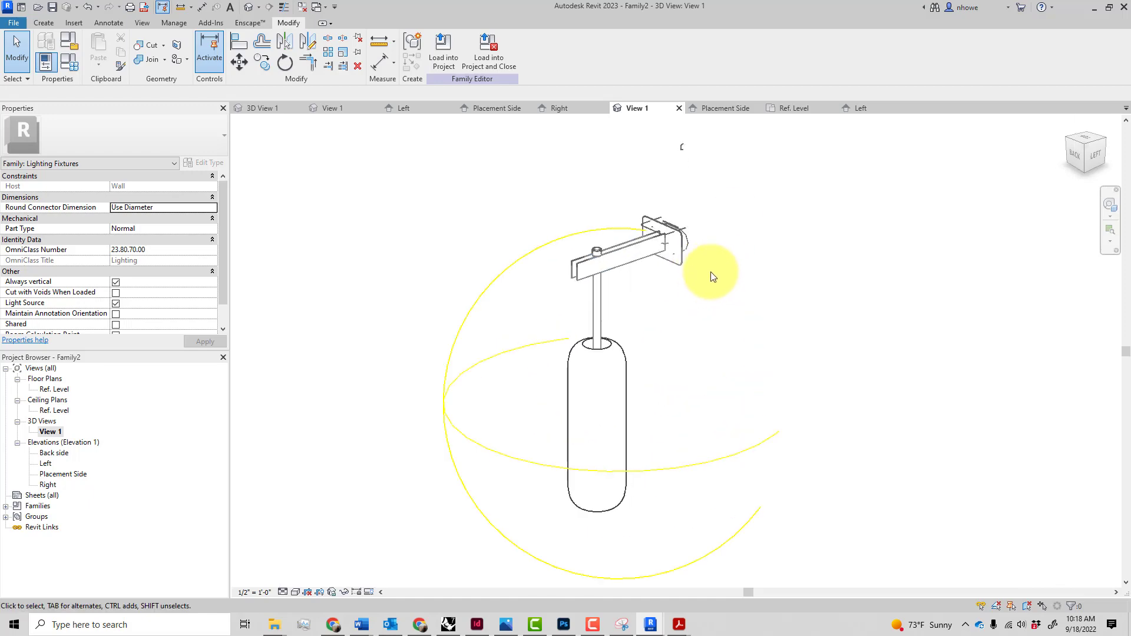
pyautogui.scroll(3, 717, 242)
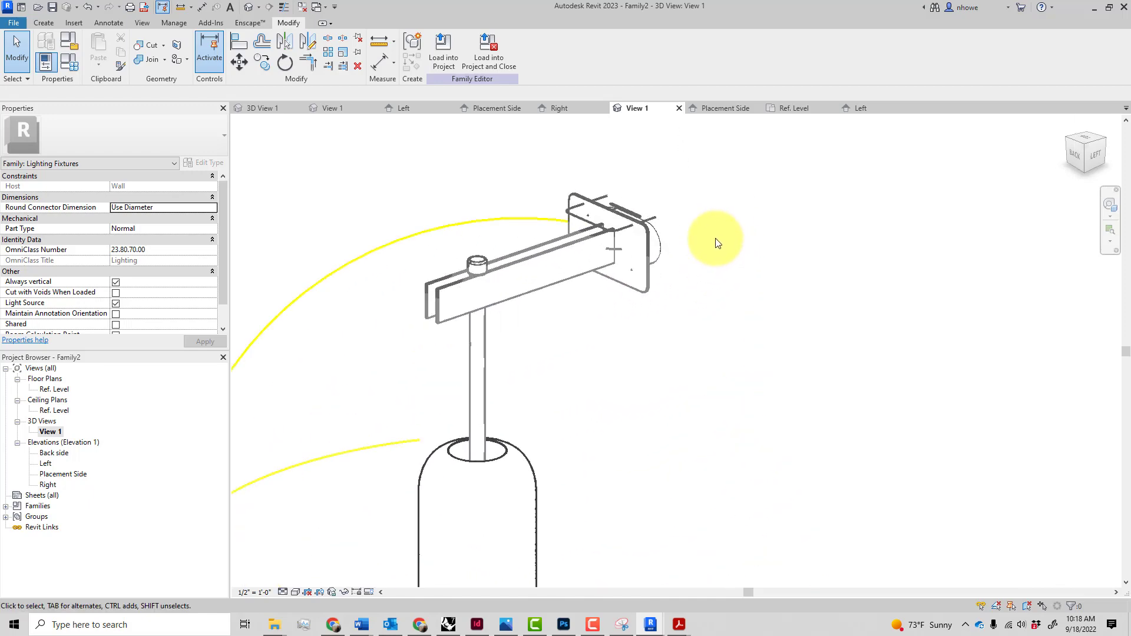
pyautogui.scroll(-3, 718, 242)
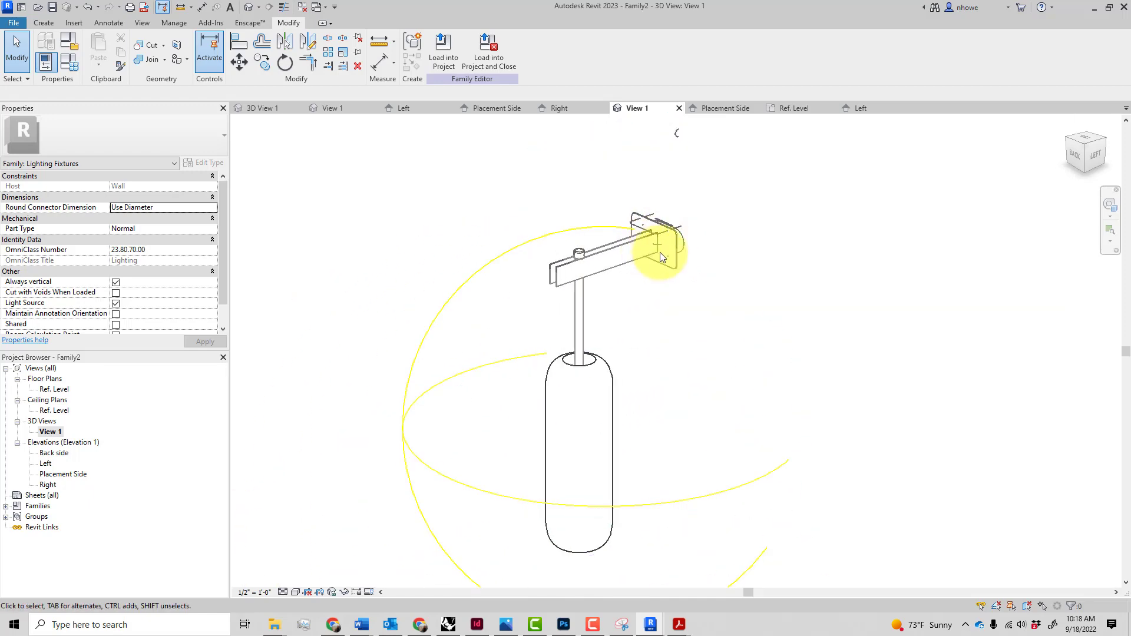
pyautogui.scroll(-1, 612, 283)
pyautogui.scroll(-2, 613, 283)
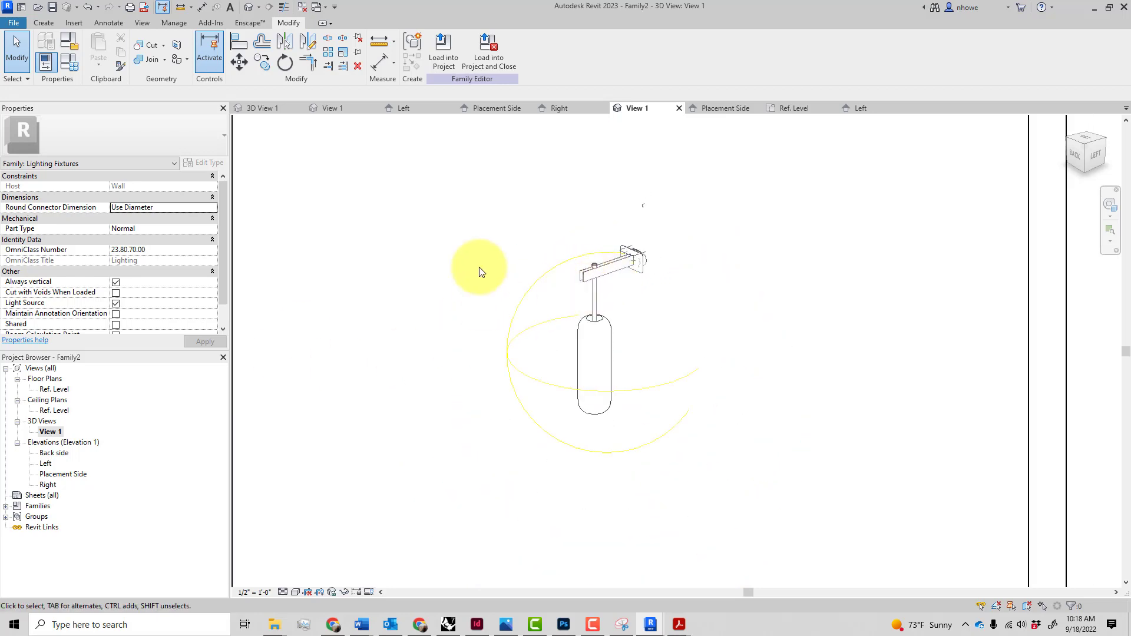
# Change the host wall's type to Generic - 12", and check how the imported sconce sits against the thicker wall.
pyautogui.click(1039, 260)
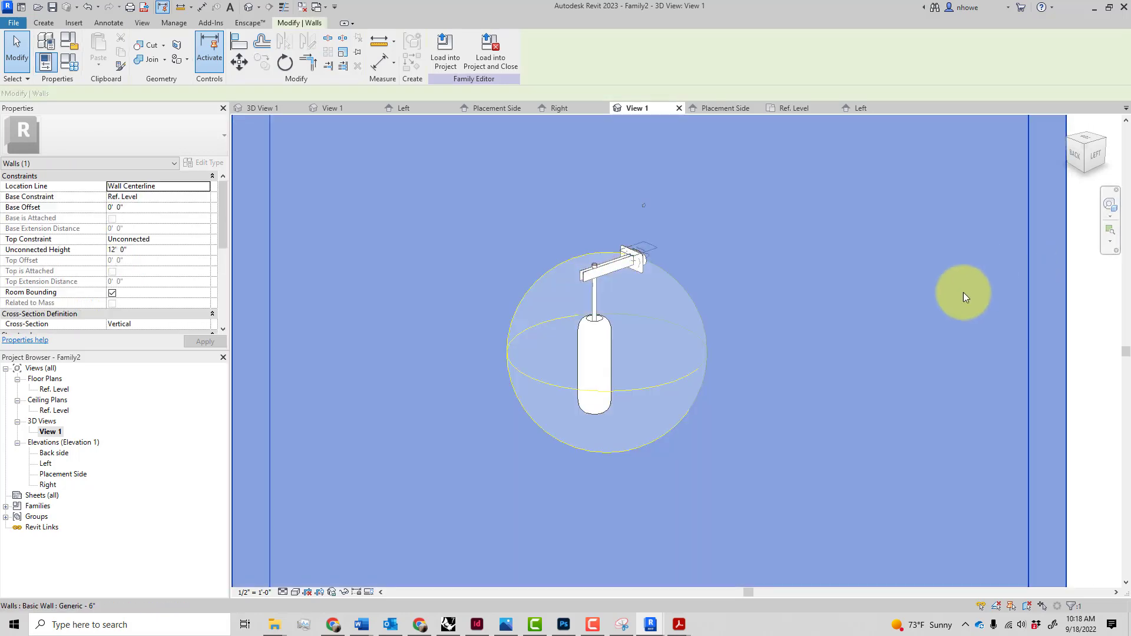
pyautogui.scroll(-3, 943, 297)
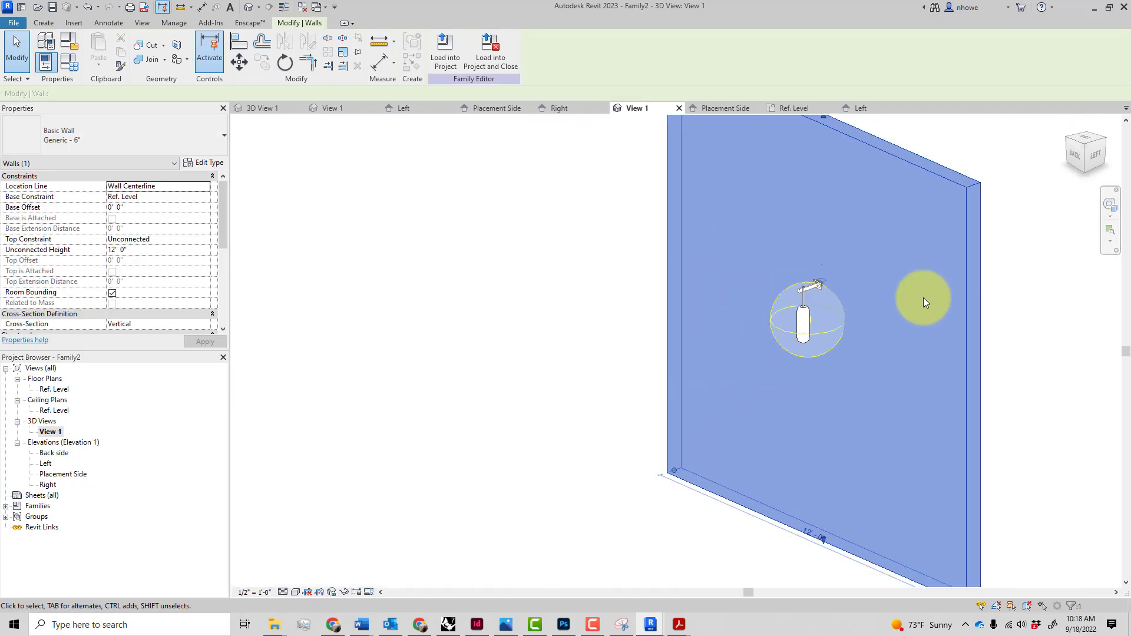
pyautogui.click(218, 137)
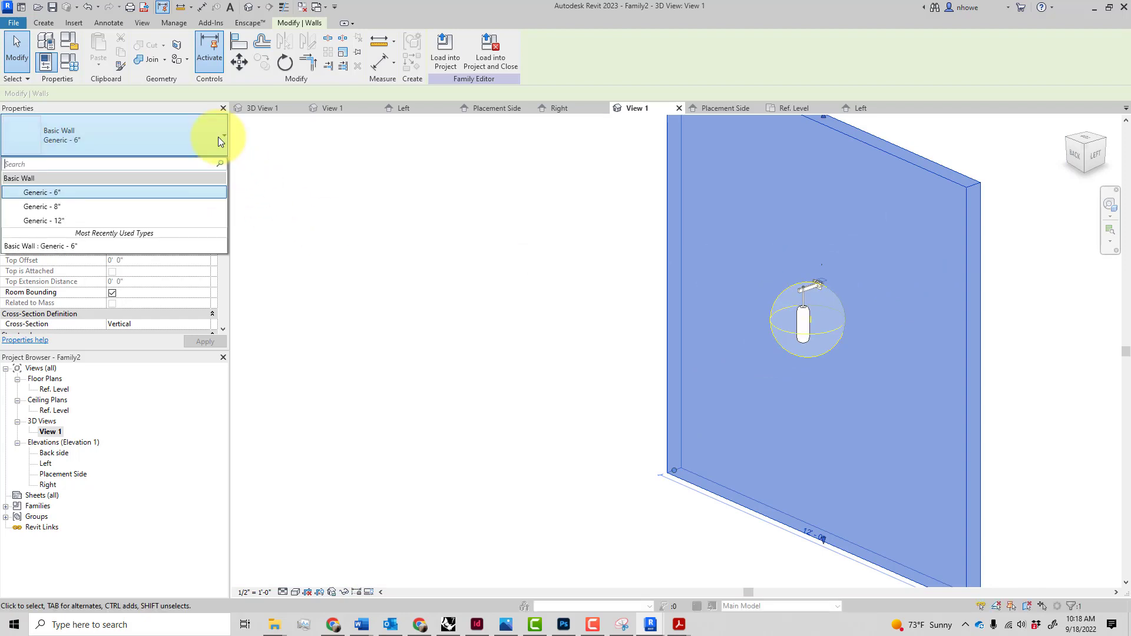
pyautogui.click(104, 217)
pyautogui.click(388, 226)
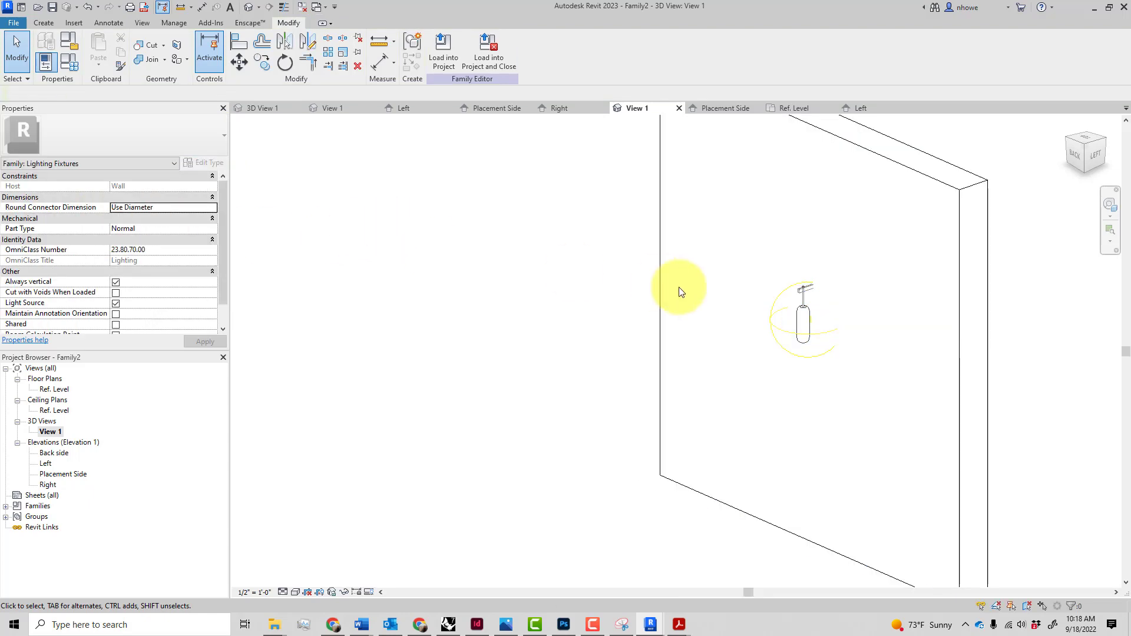
pyautogui.scroll(4, 810, 290)
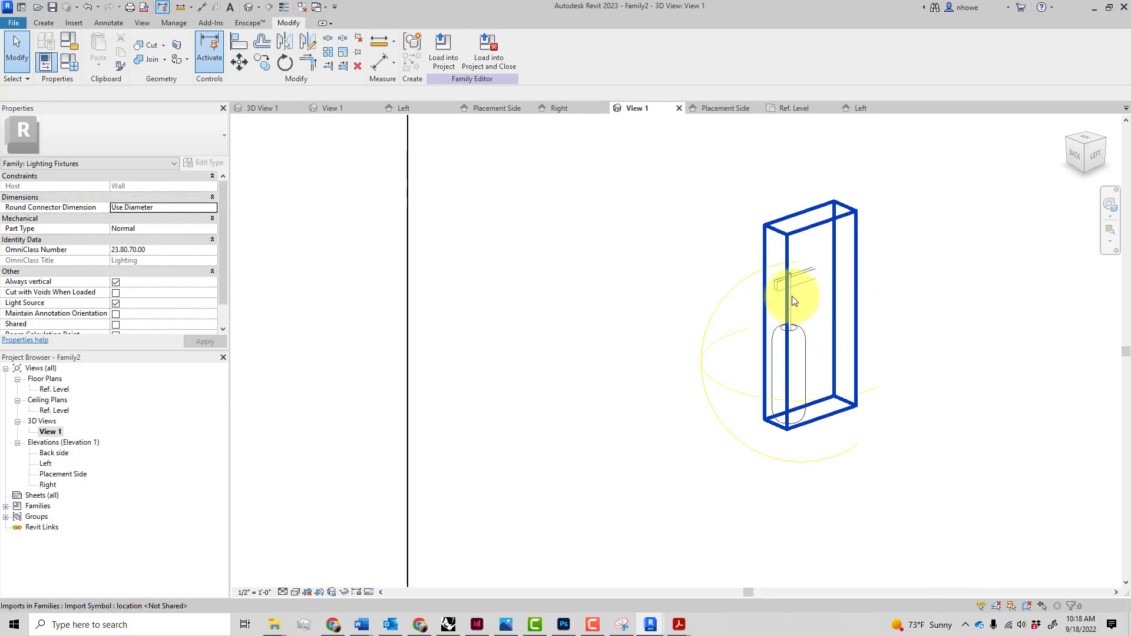
pyautogui.click(791, 327)
pyautogui.press('Delete')
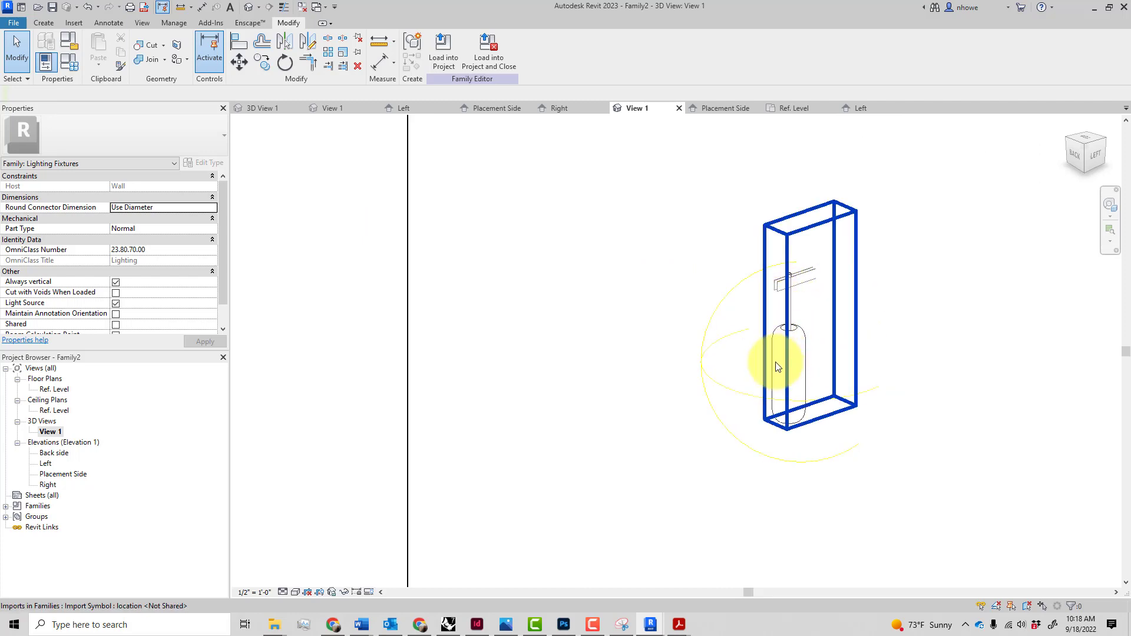
pyautogui.scroll(-5, 775, 362)
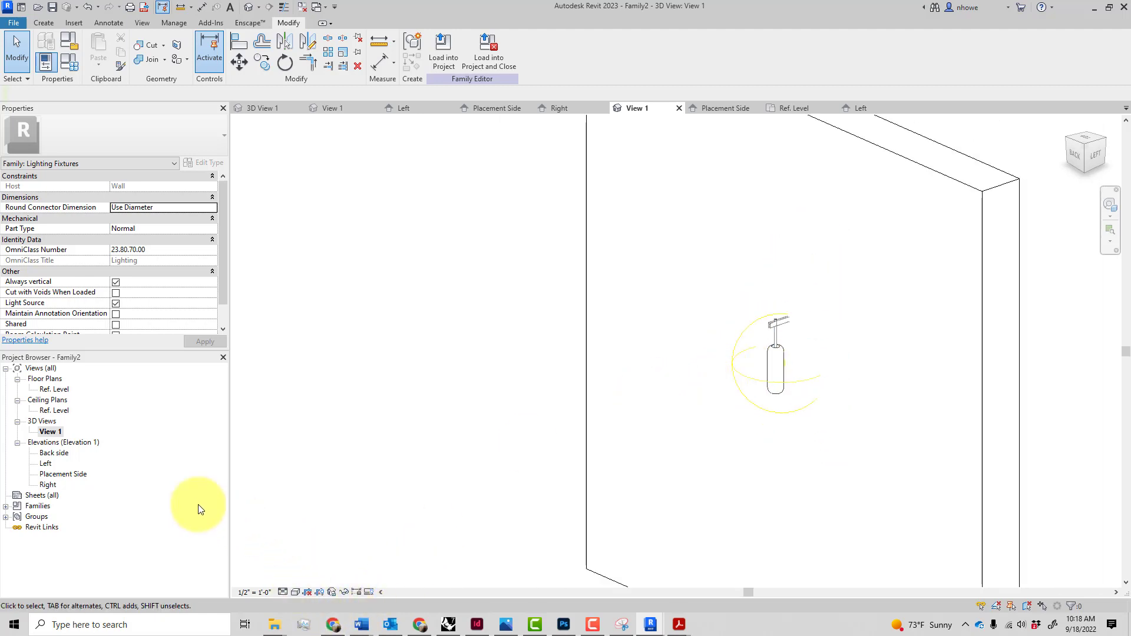
# In the Left elevation, align the back of the sconce's mounting box with the wall's placement-side face, lock the alignment, and leave the Align command.
pyautogui.doubleClick(47, 464)
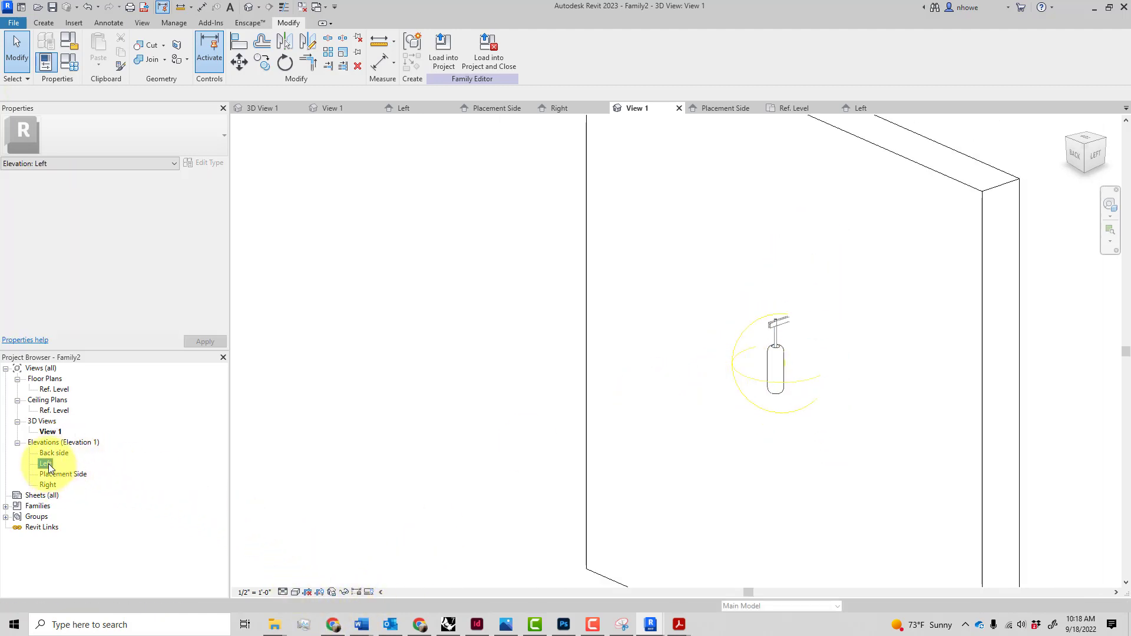
pyautogui.click(238, 43)
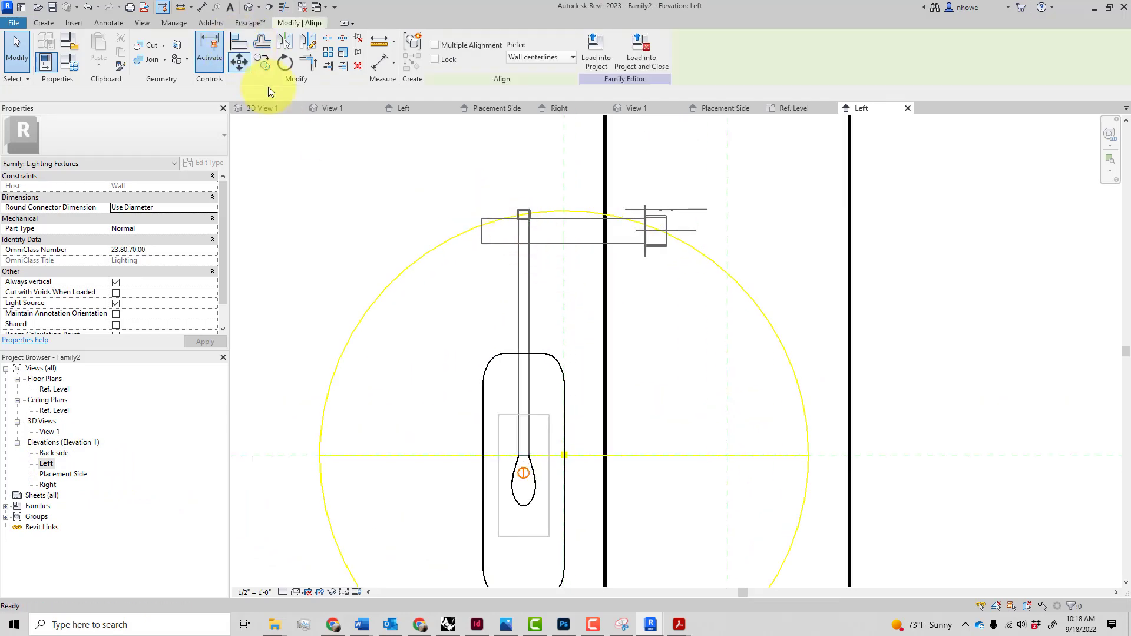
pyautogui.click(605, 289)
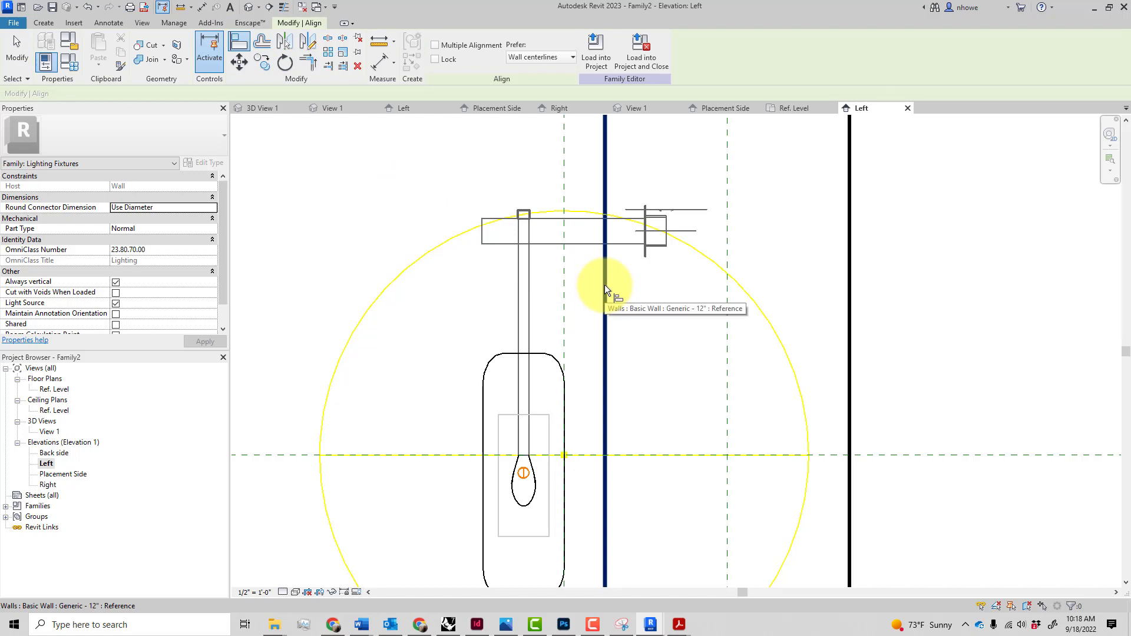
pyautogui.click(604, 285)
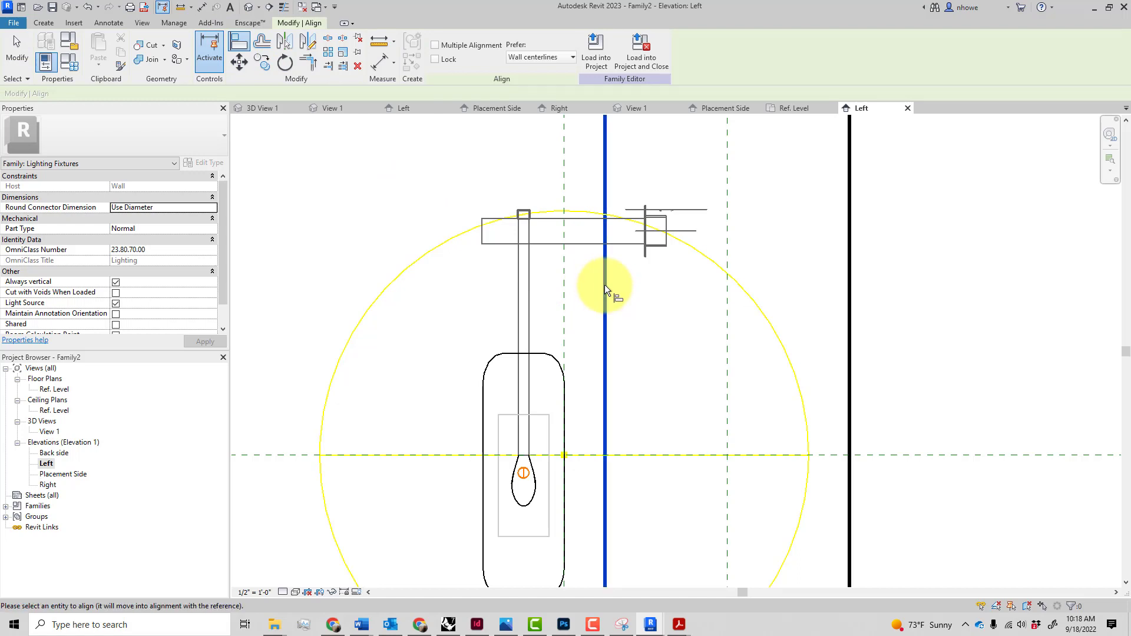
pyautogui.click(667, 228)
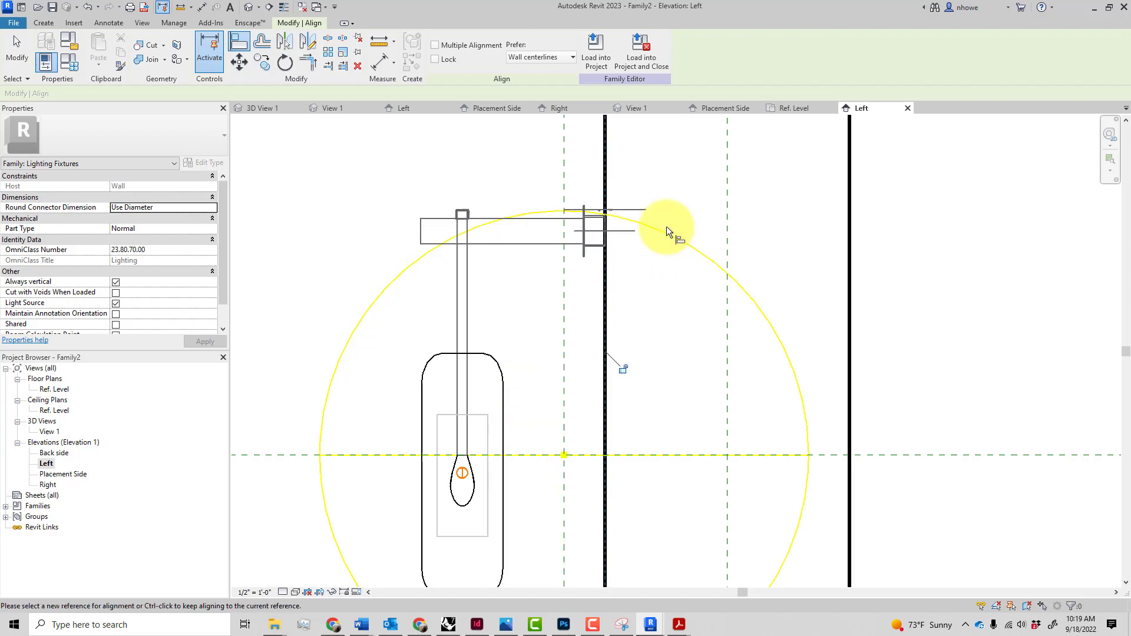
pyautogui.click(623, 369)
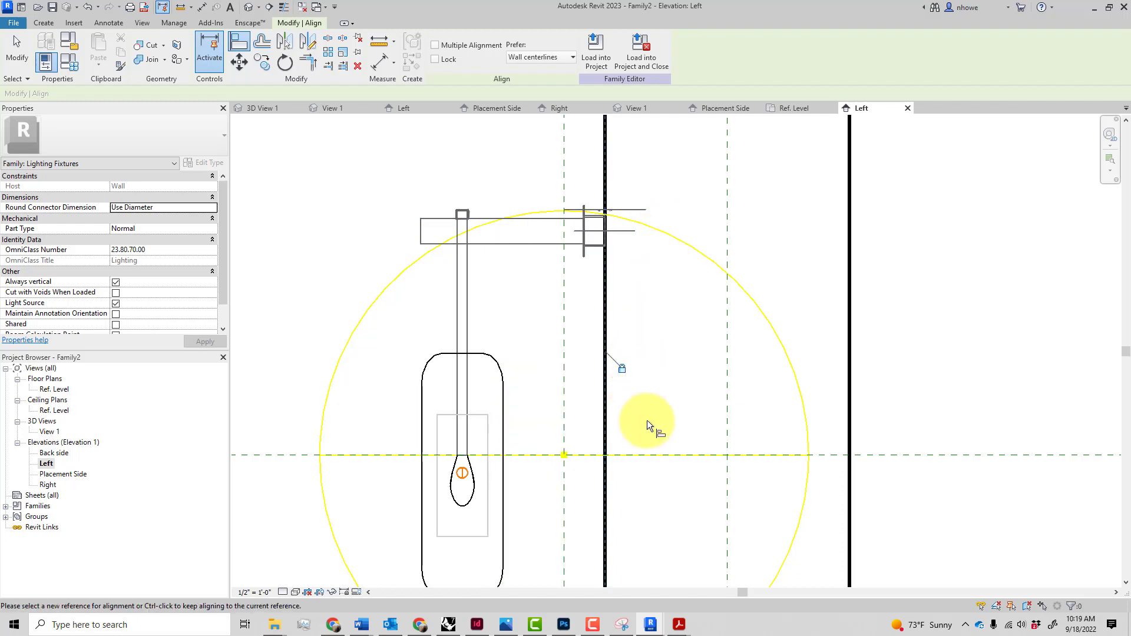
pyautogui.scroll(-3, 669, 402)
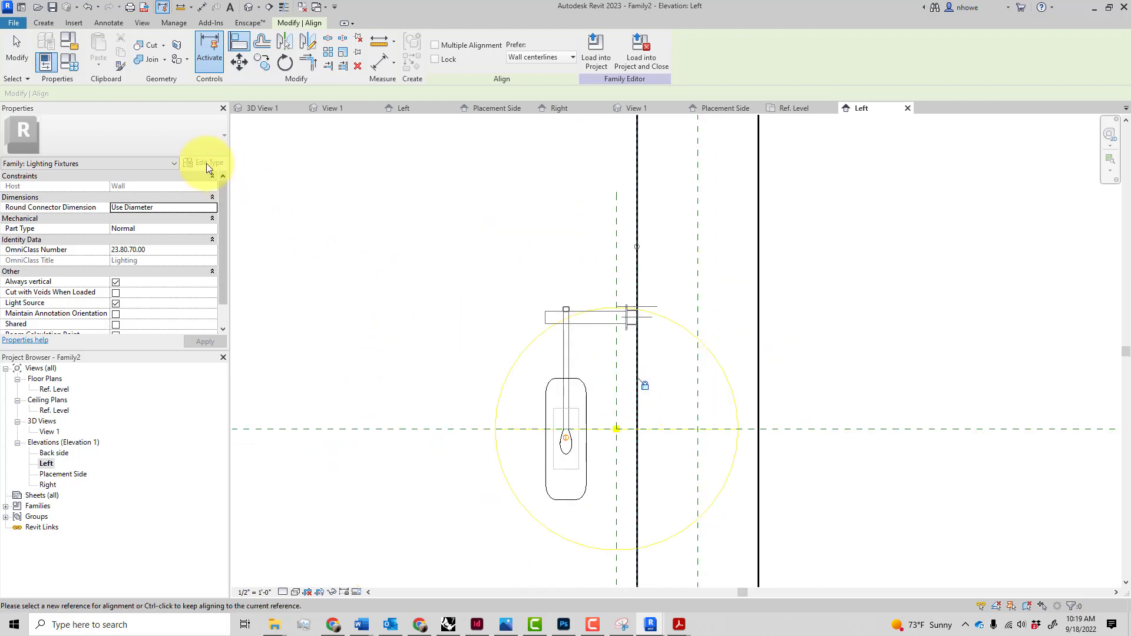
pyautogui.click(18, 47)
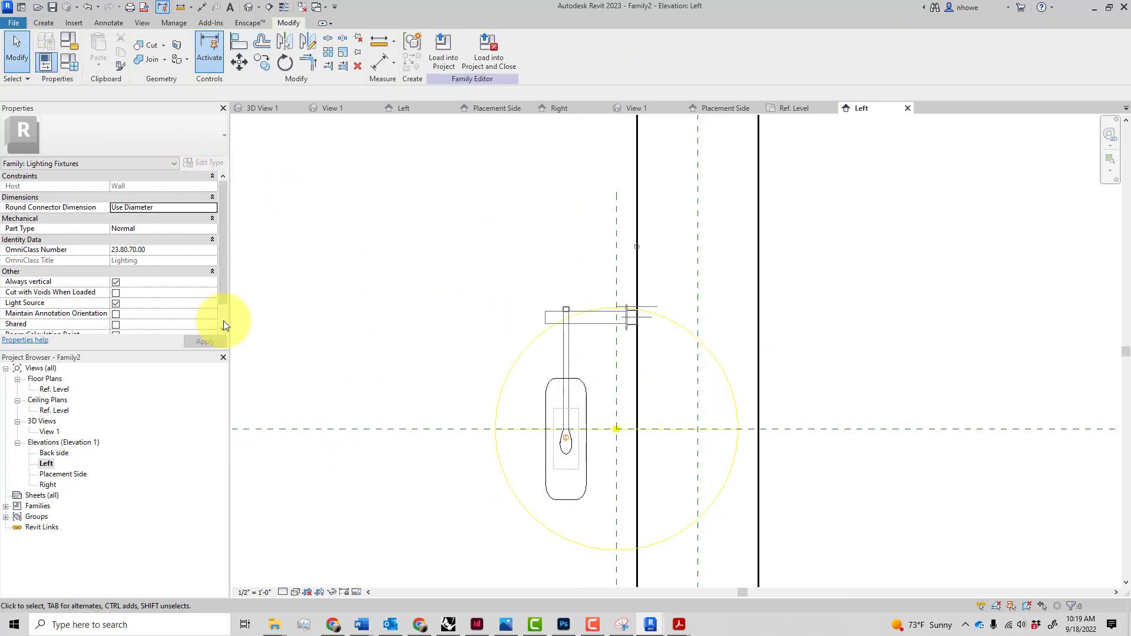
# Test the locked alignment by changing the host wall's type to Generic - 6", and deselect the wall.
pyautogui.click(637, 229)
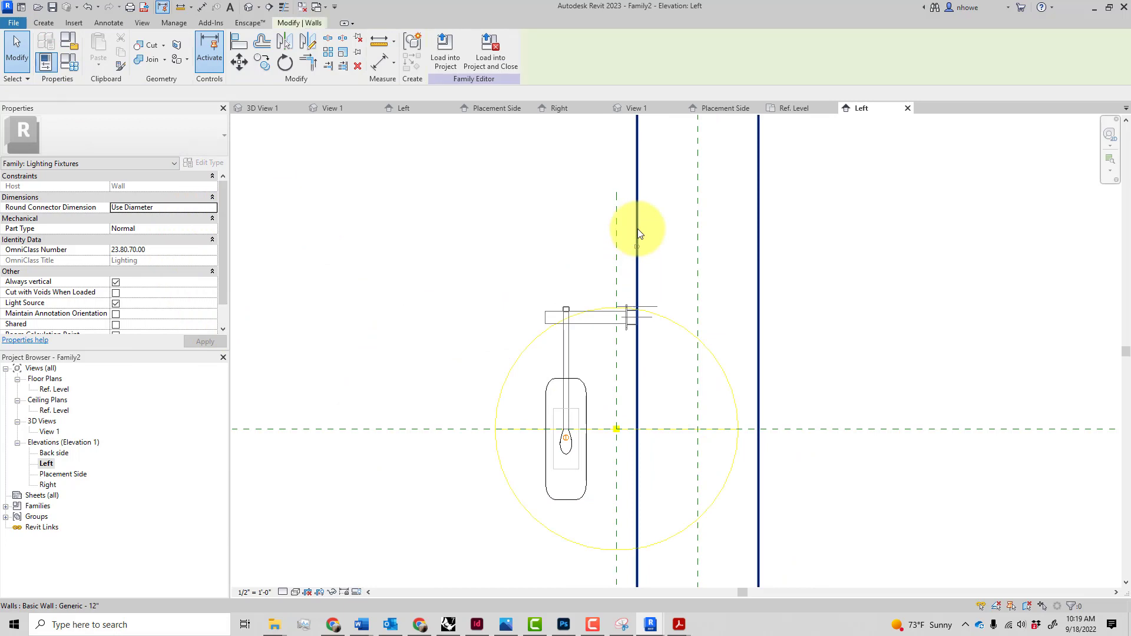
pyautogui.click(200, 146)
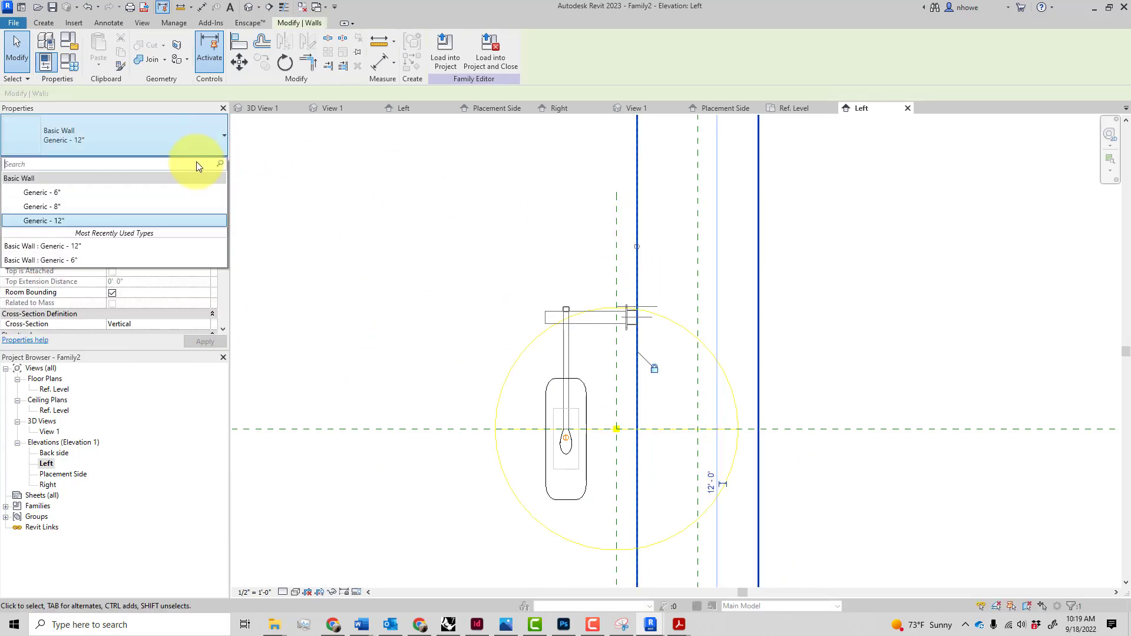
pyautogui.click(124, 192)
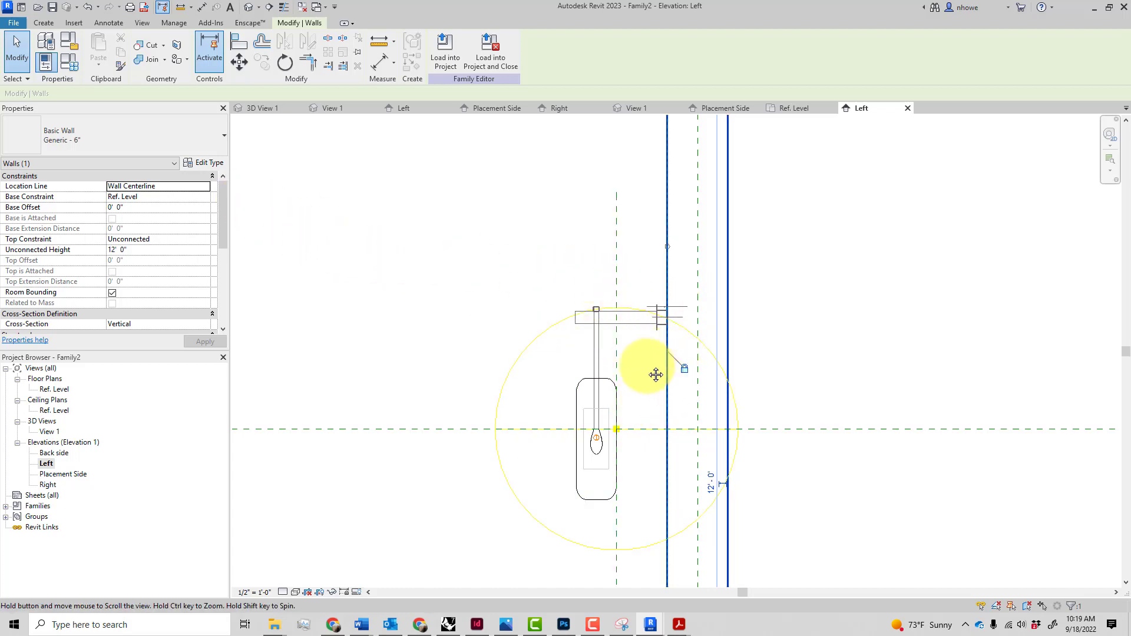
pyautogui.moveTo(663, 382); pyautogui.dragTo(536, 309, button='middle')
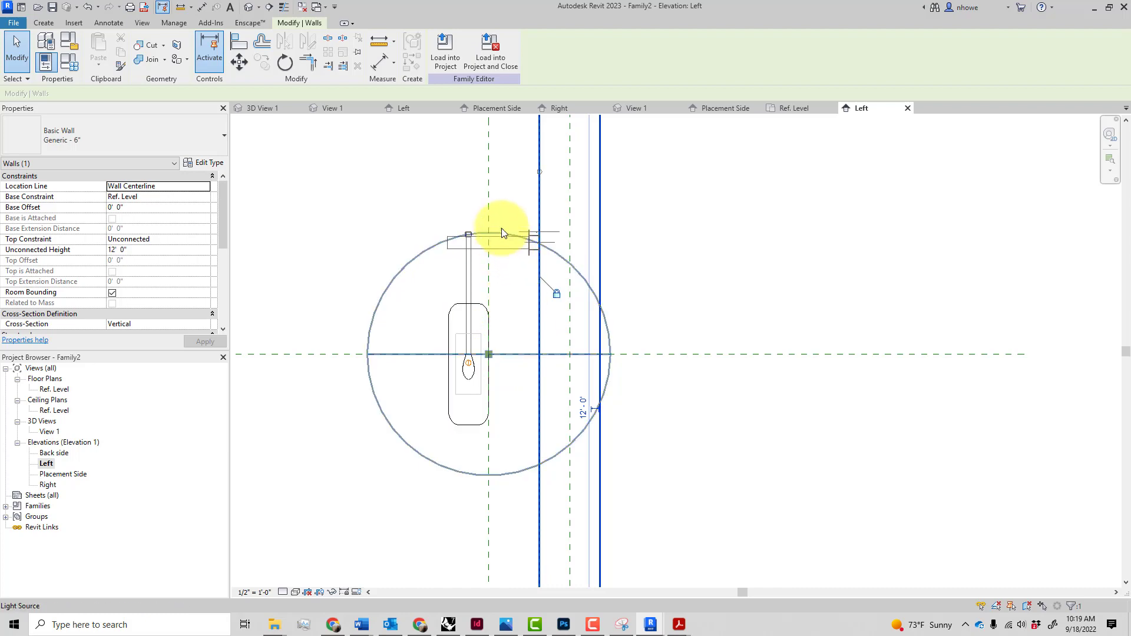
pyautogui.click(503, 184)
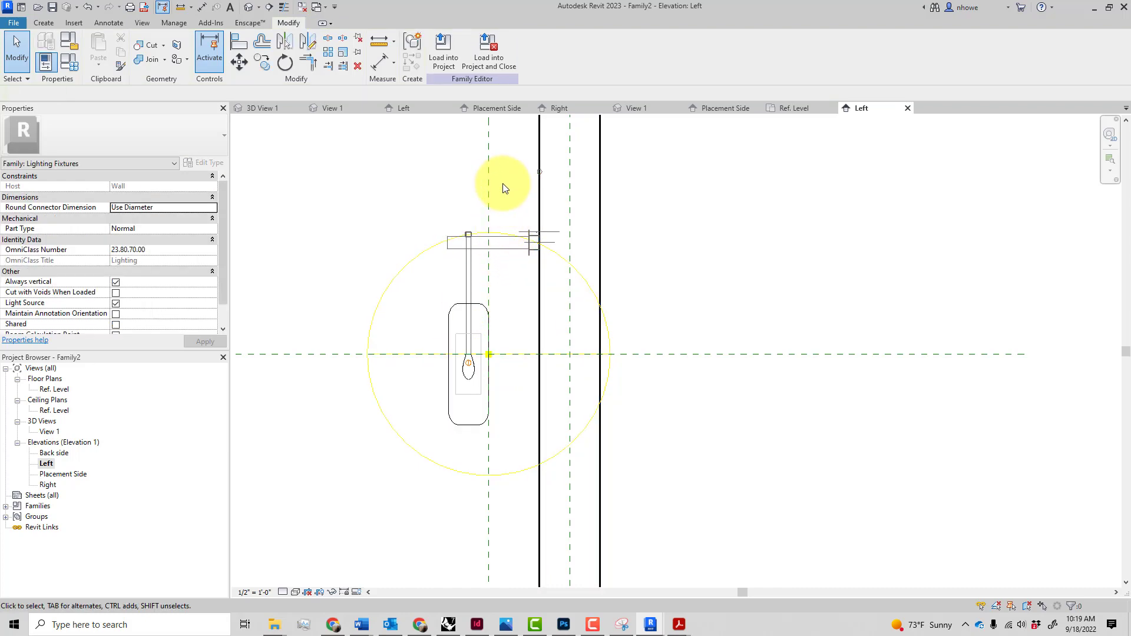
# Switch the host wall back to Generic - 12" and check the sconce's position relative to the light source.
pyautogui.click(538, 181)
pyautogui.click(198, 133)
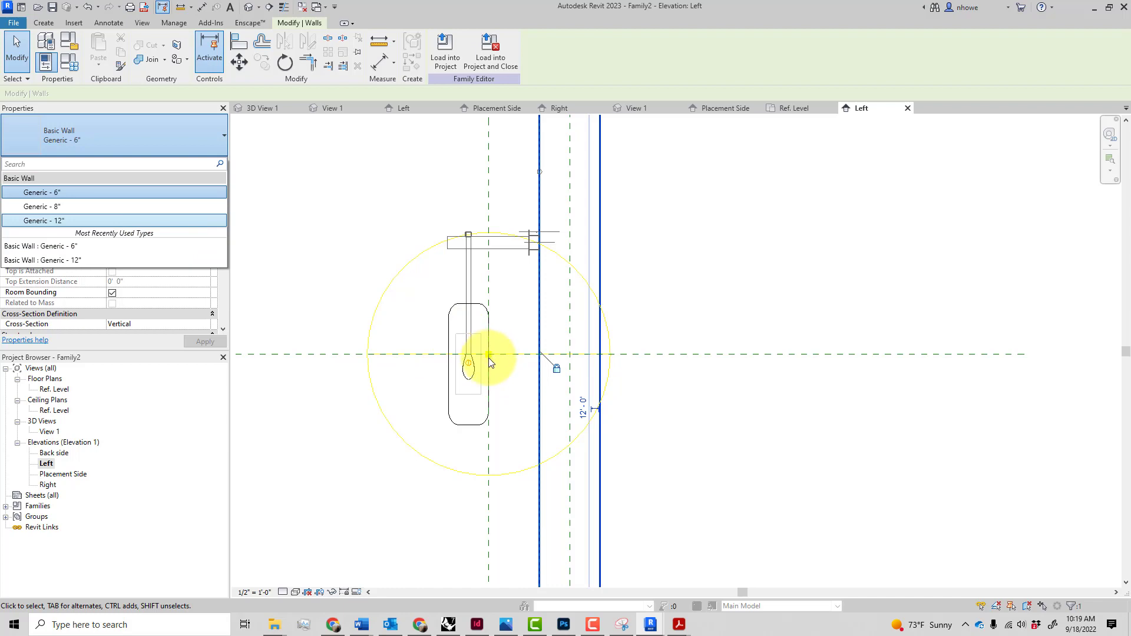
pyautogui.click(112, 221)
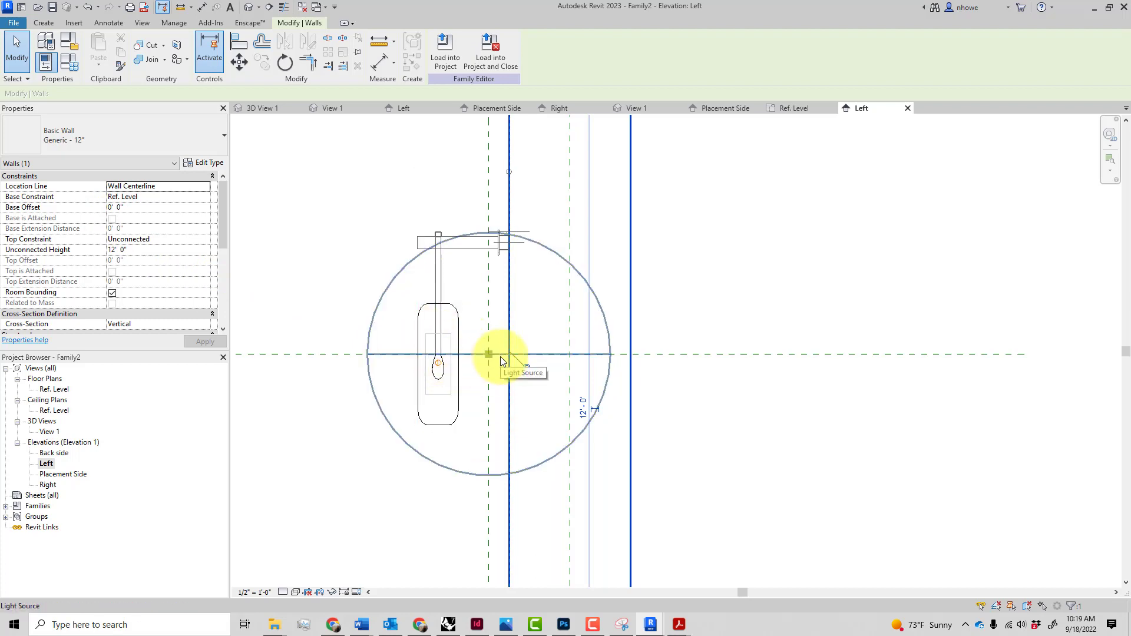
pyautogui.scroll(-3, 554, 351)
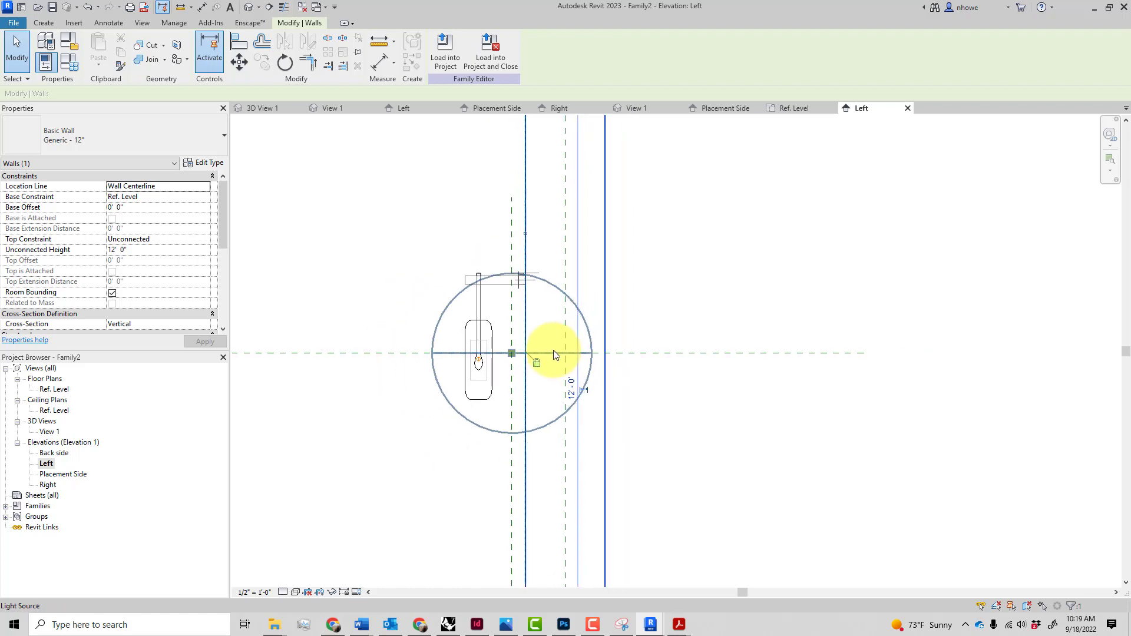
pyautogui.scroll(1, 554, 351)
pyautogui.moveTo(555, 350); pyautogui.dragTo(627, 346, button='middle')
pyautogui.scroll(3, 583, 350)
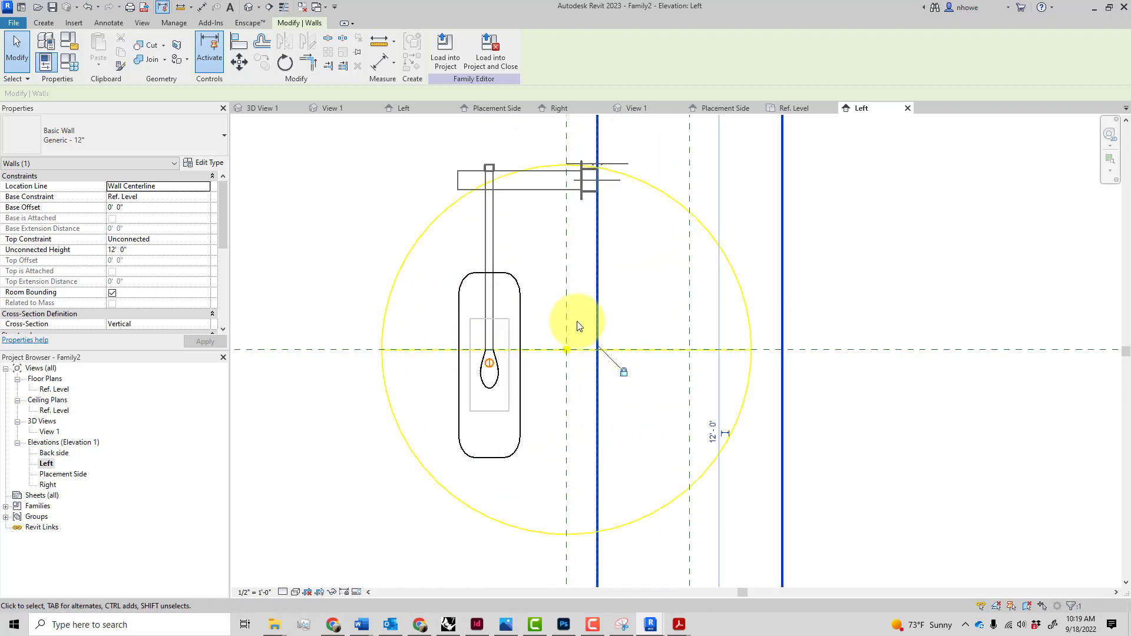
# Nudge the Light Source Axis (F/B) reference plane outward to the sconce bulb's centerline, about 1' - 1" from the wall's center plane.
pyautogui.click(568, 302)
pyautogui.scroll(-2, 571, 298)
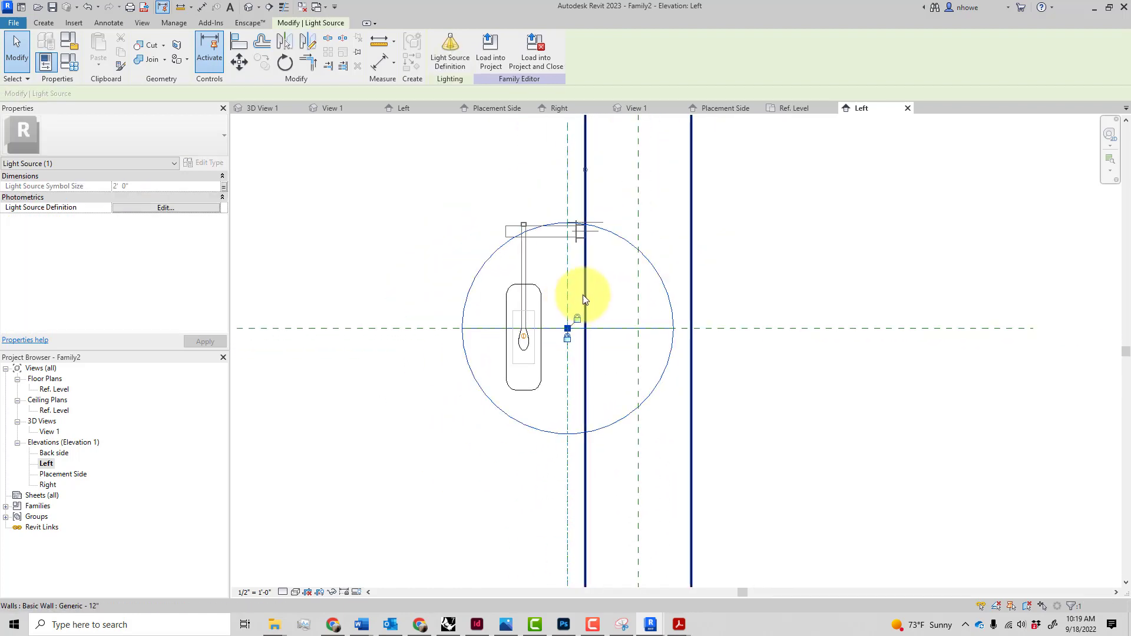
pyautogui.click(567, 189)
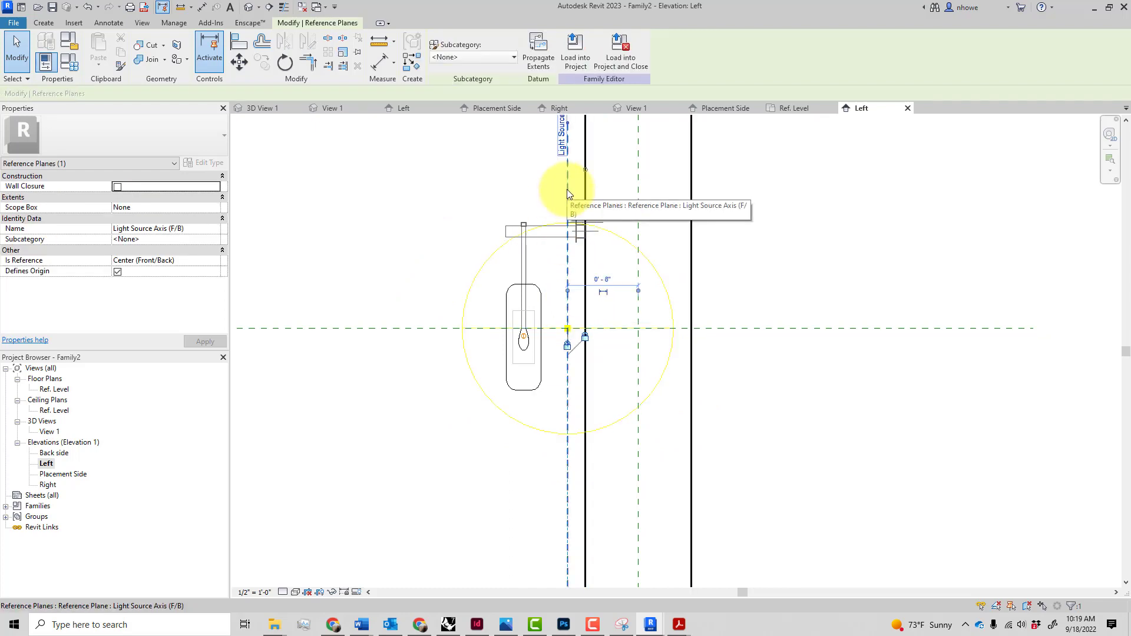
pyautogui.press('Left')
pyautogui.press('Left')
pyautogui.press('Left')
pyautogui.press('Right')
pyautogui.press('Right')
pyautogui.press('Right')
pyautogui.press('Right')
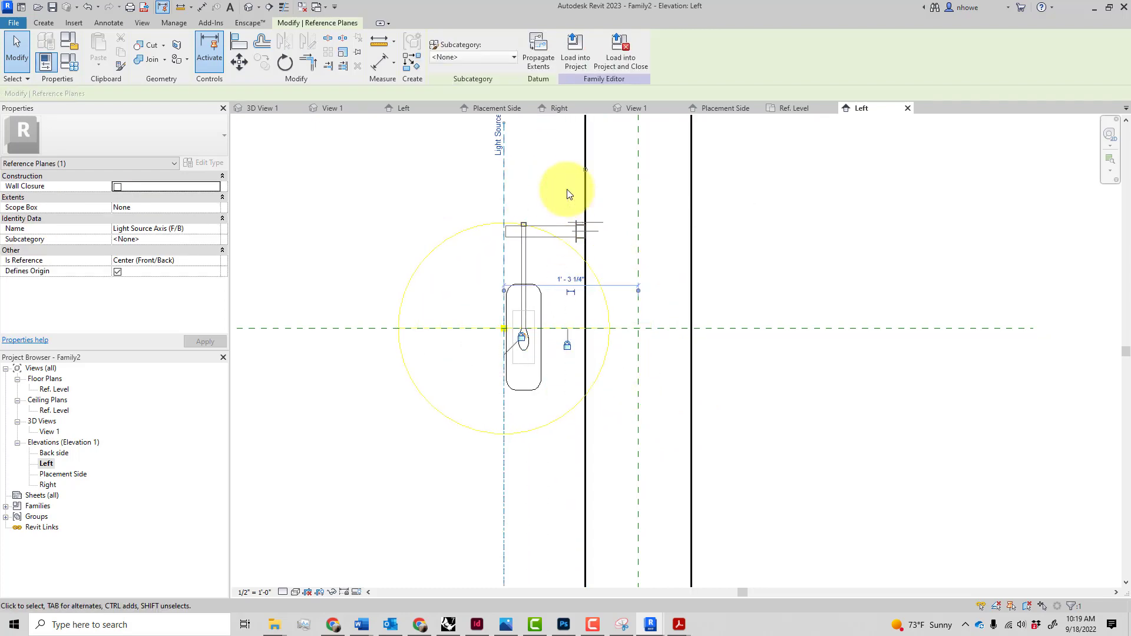
pyautogui.press('Right')
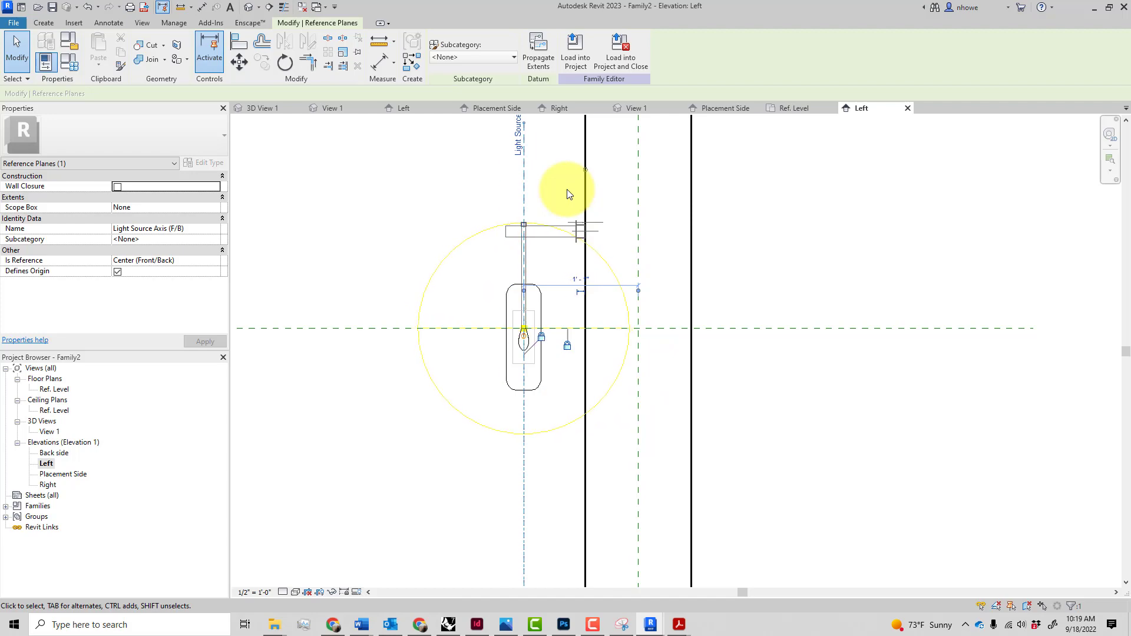
pyautogui.scroll(4, 559, 341)
pyautogui.scroll(2, 487, 359)
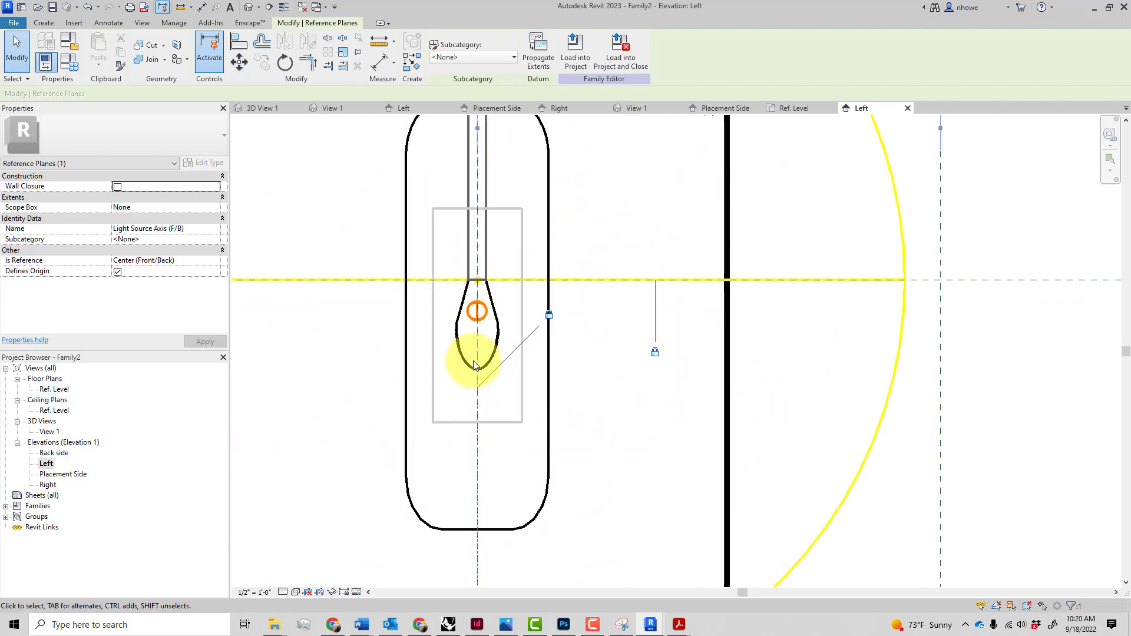
pyautogui.scroll(-4, 476, 356)
pyautogui.scroll(-5, 476, 355)
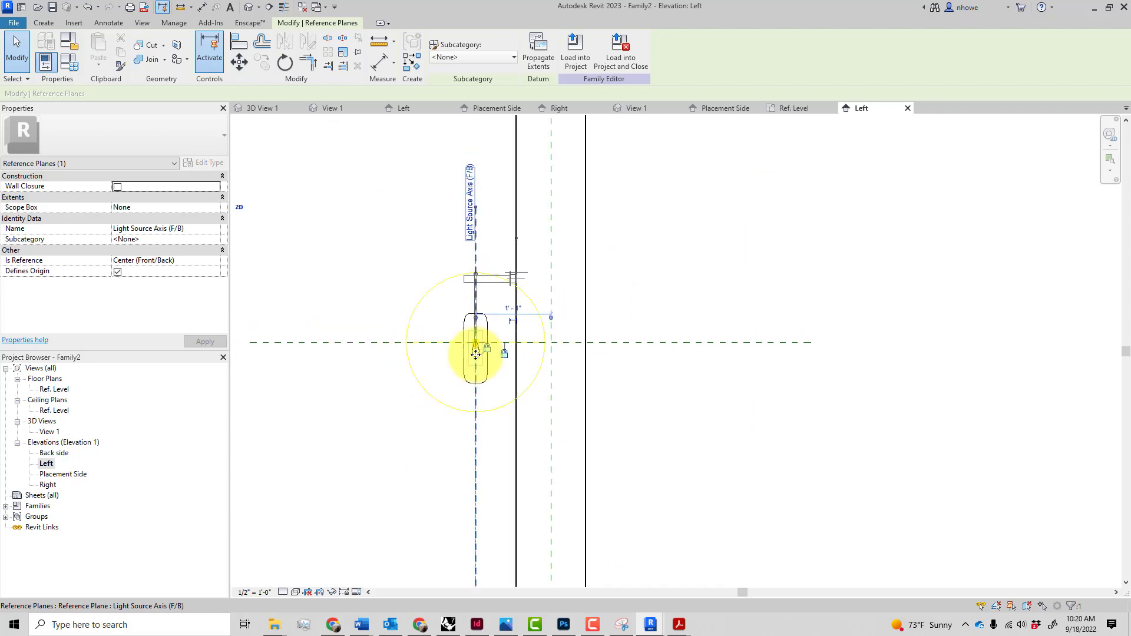
# Test the light source's position by changing the host wall's type to Generic - 6", and undo the change.
pyautogui.click(629, 377)
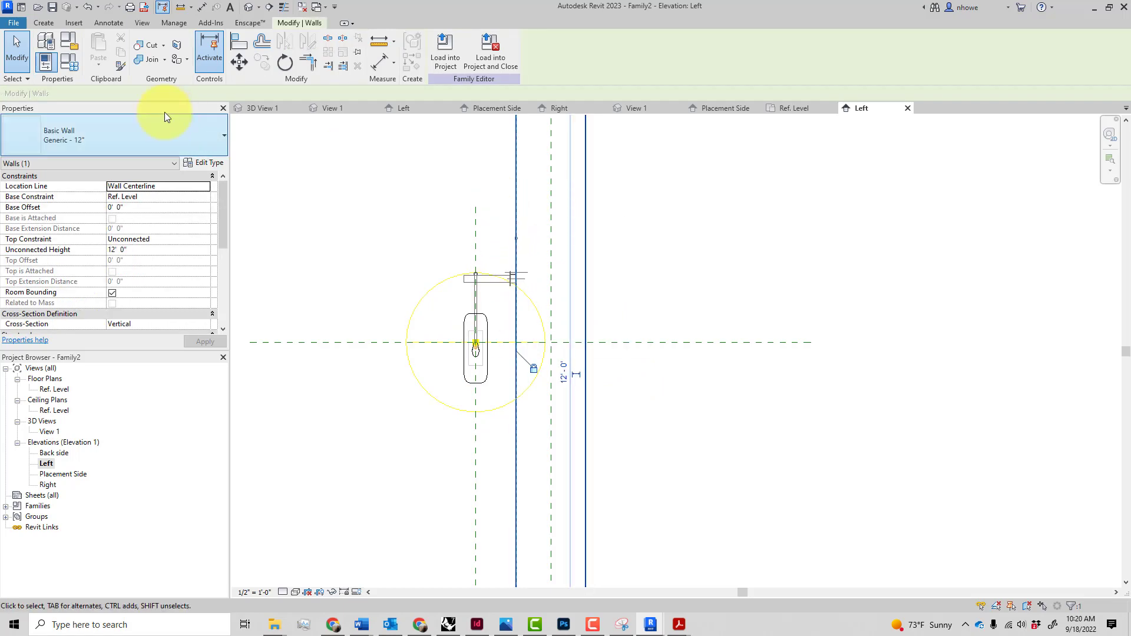
pyautogui.click(138, 125)
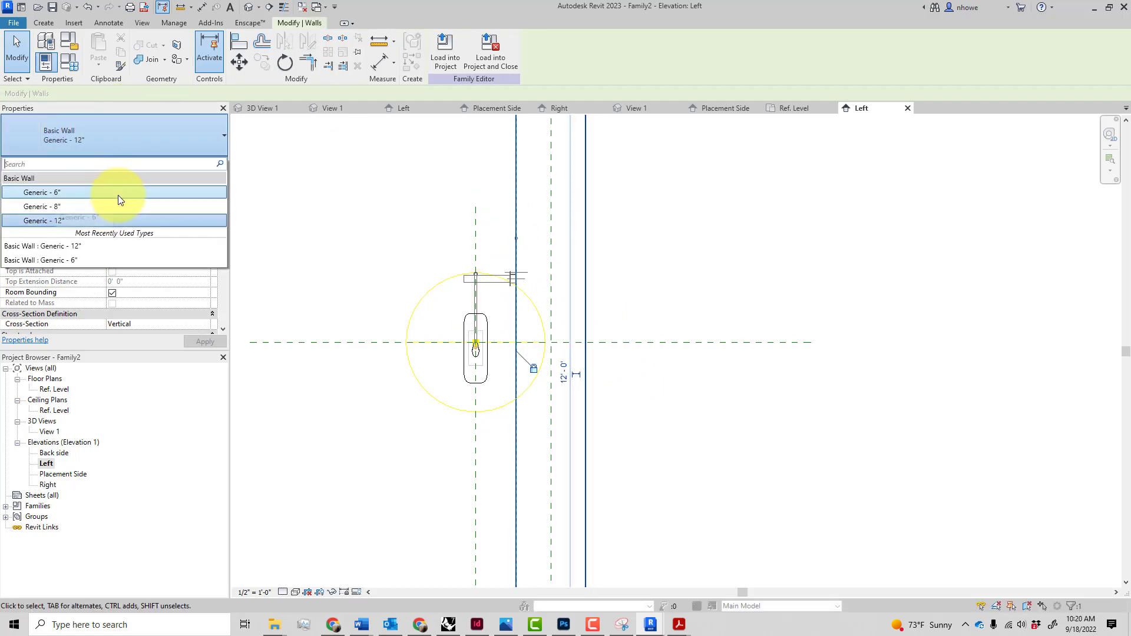
pyautogui.click(156, 192)
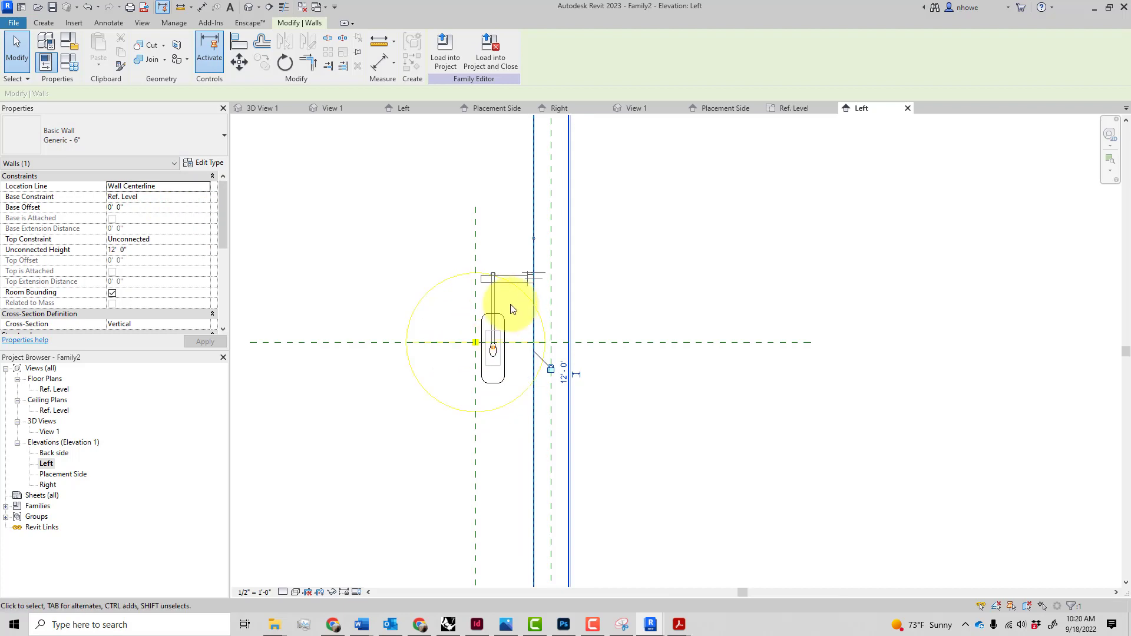
pyautogui.click(365, 189)
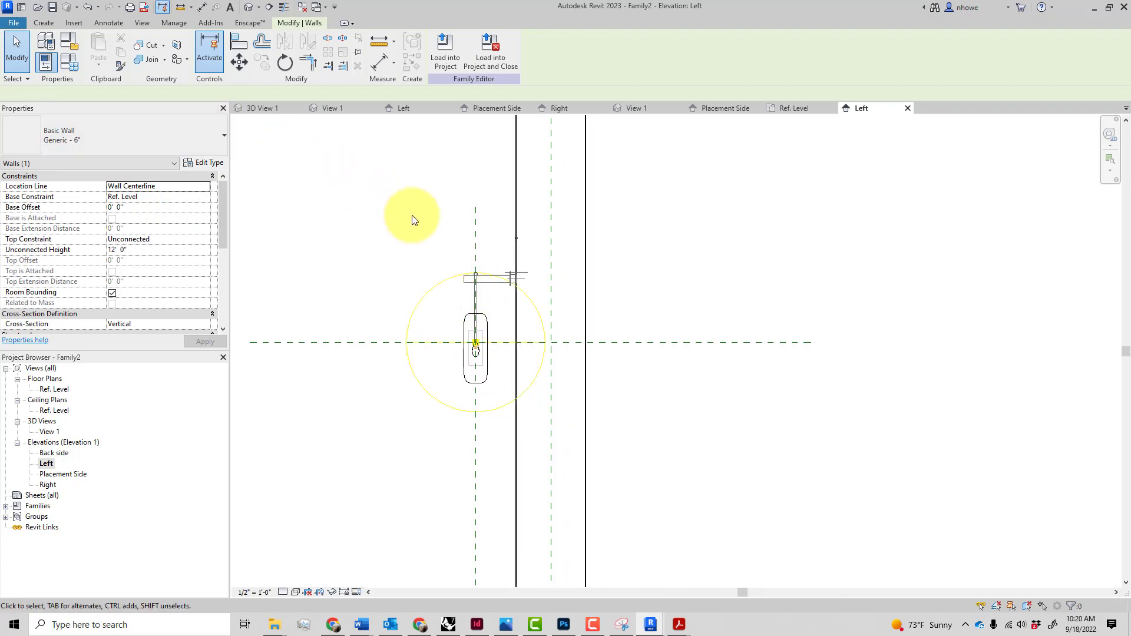
# Dimension from the Light Source Axis (F/B) reference plane to the wall's placement-side face, lock the dimension, and leave the Dimension command.
pyautogui.click(381, 66)
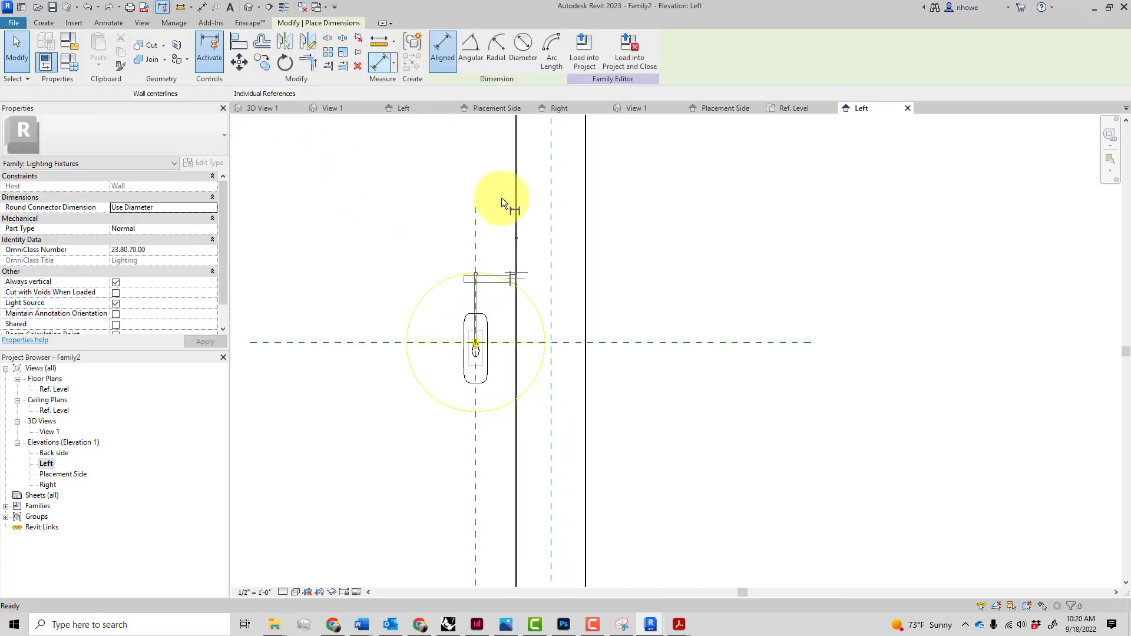
pyautogui.click(476, 217)
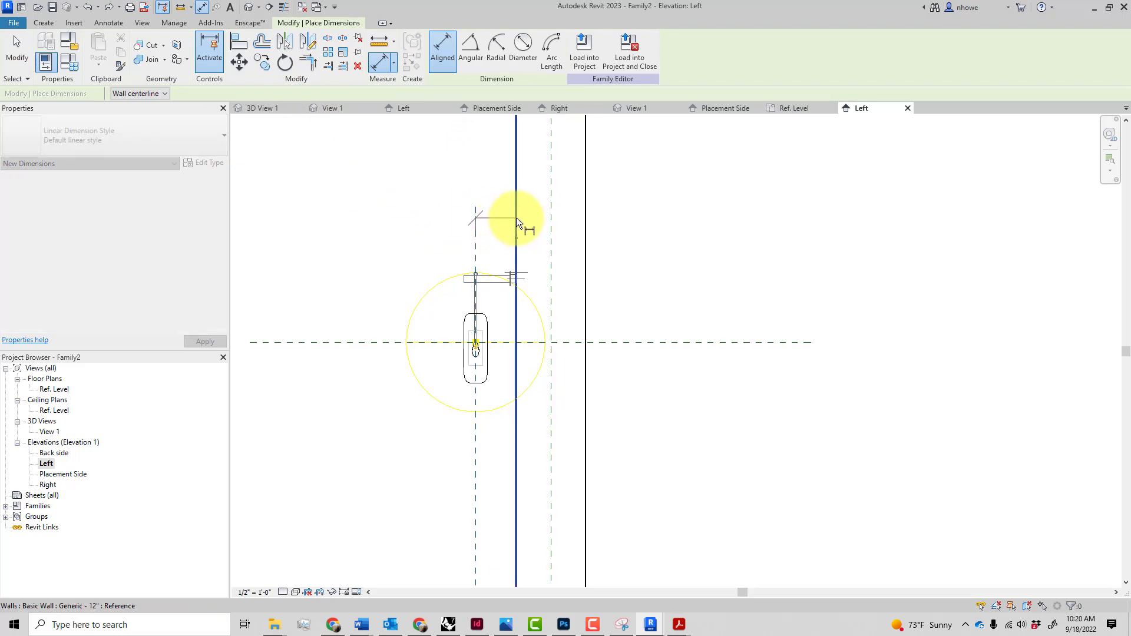
pyautogui.scroll(3, 516, 218)
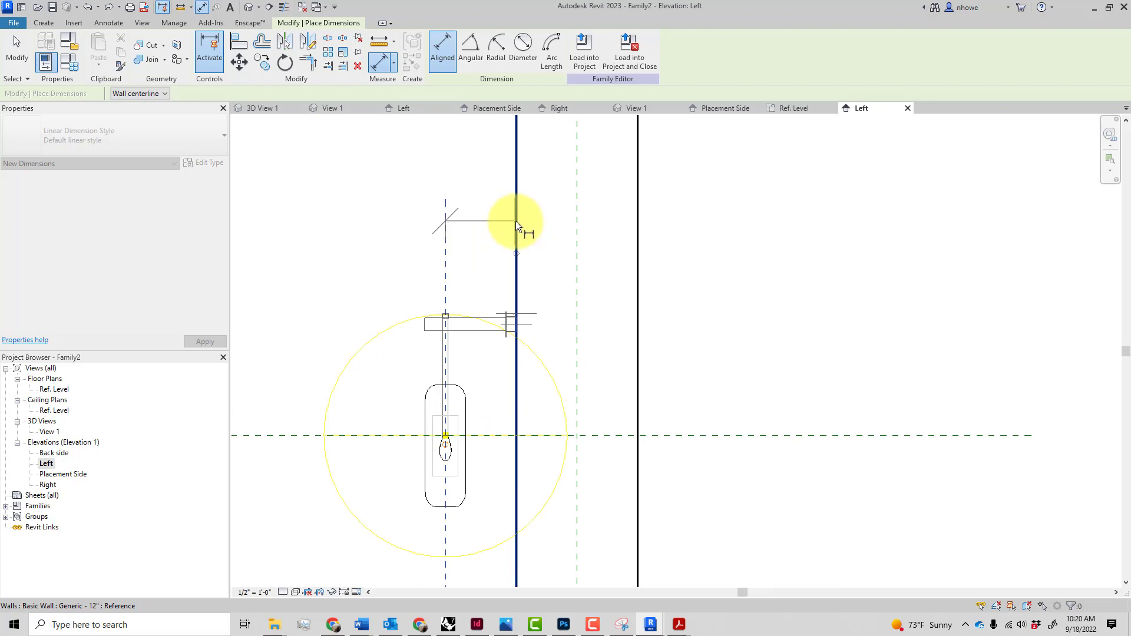
pyautogui.click(518, 221)
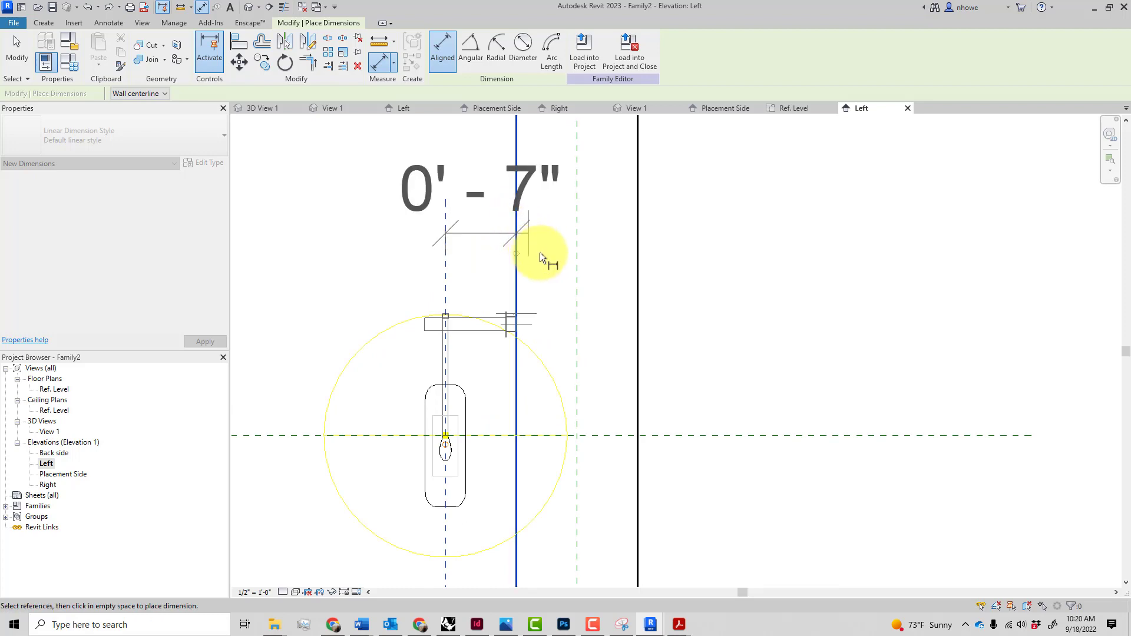
pyautogui.click(490, 237)
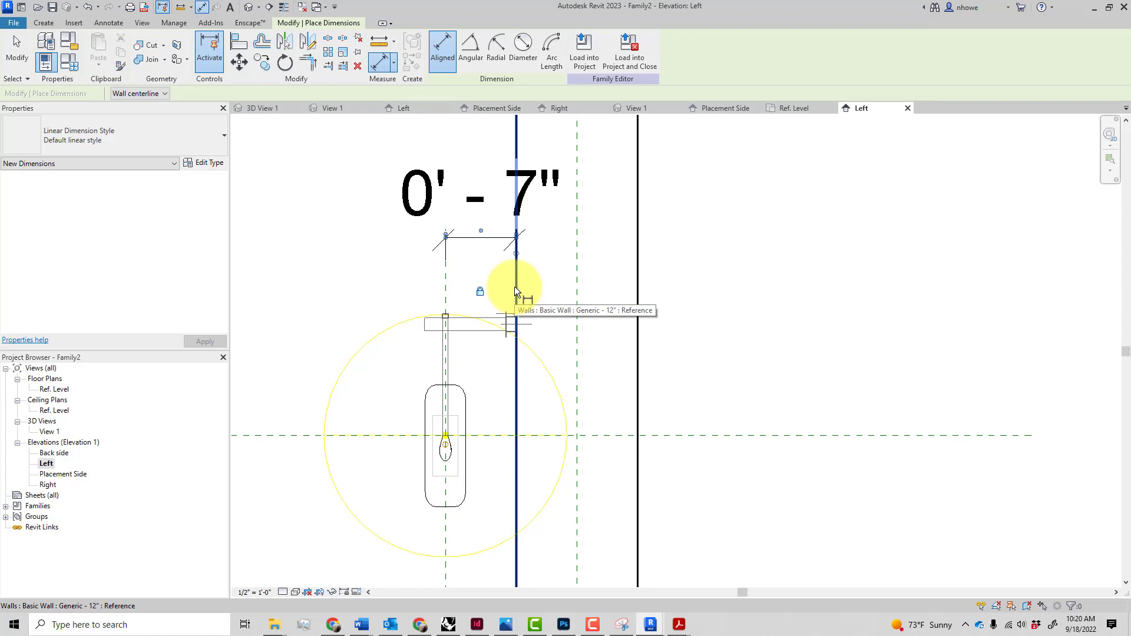
pyautogui.click(28, 61)
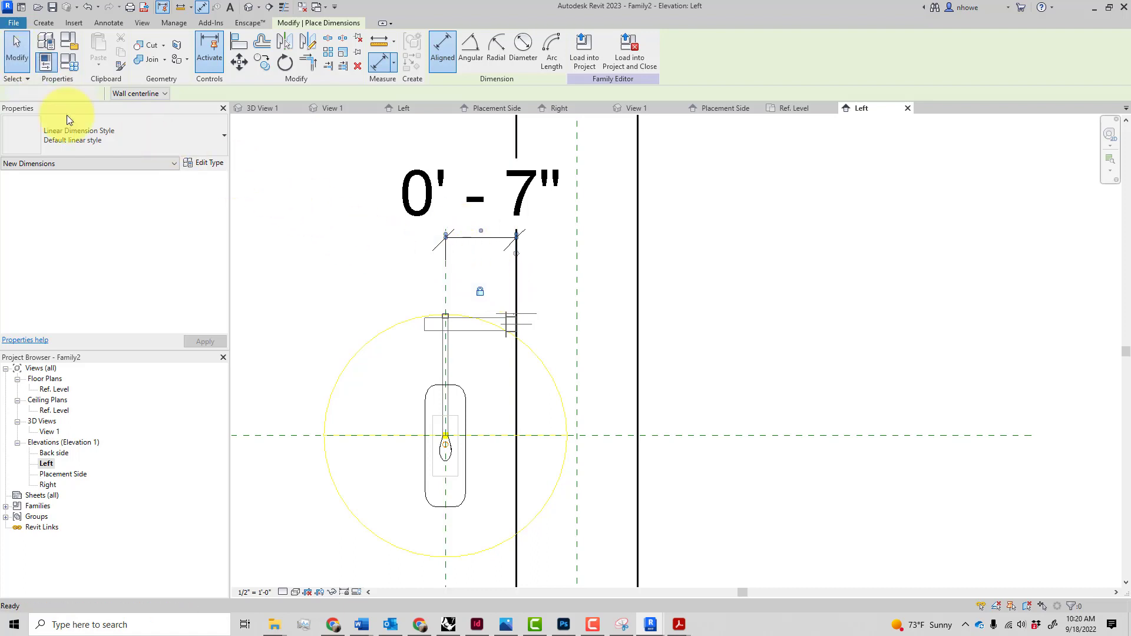
# Change the host wall's type to Generic - 6" to test that sconce and light source follow the wall face, and deselect the wall.
pyautogui.click(637, 208)
pyautogui.click(185, 126)
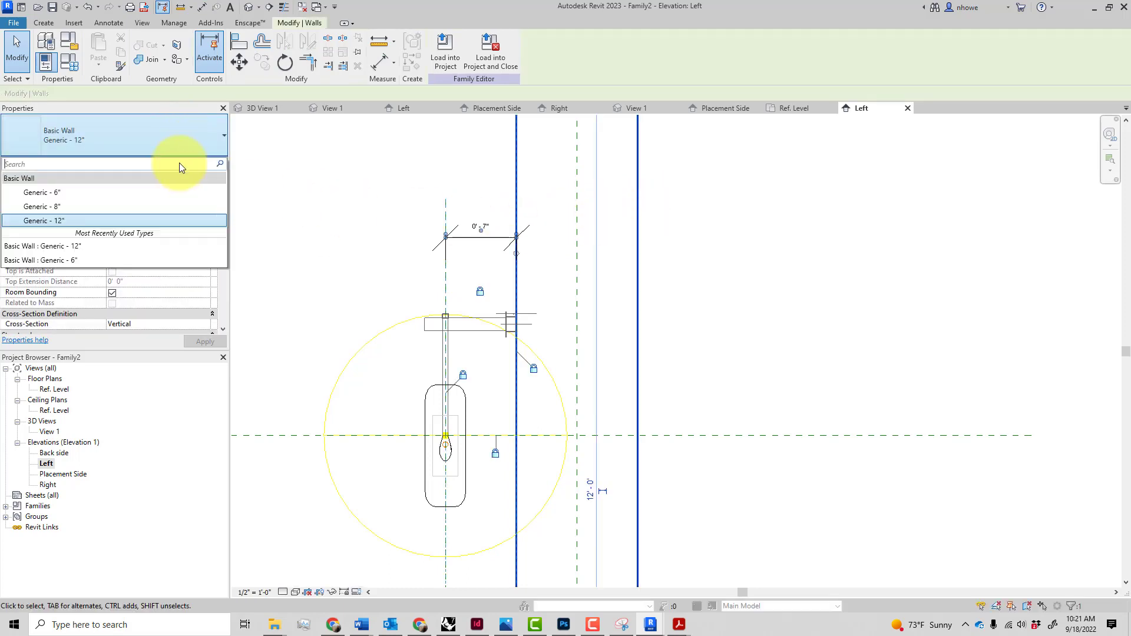
pyautogui.click(149, 193)
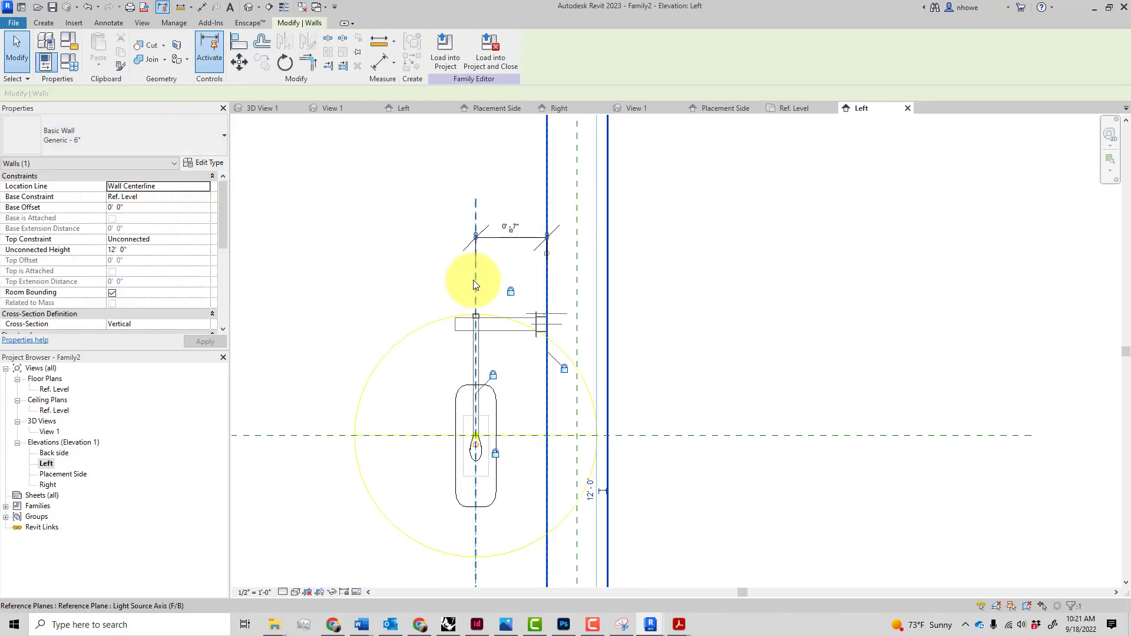
pyautogui.scroll(-4, 550, 291)
pyautogui.scroll(1, 593, 354)
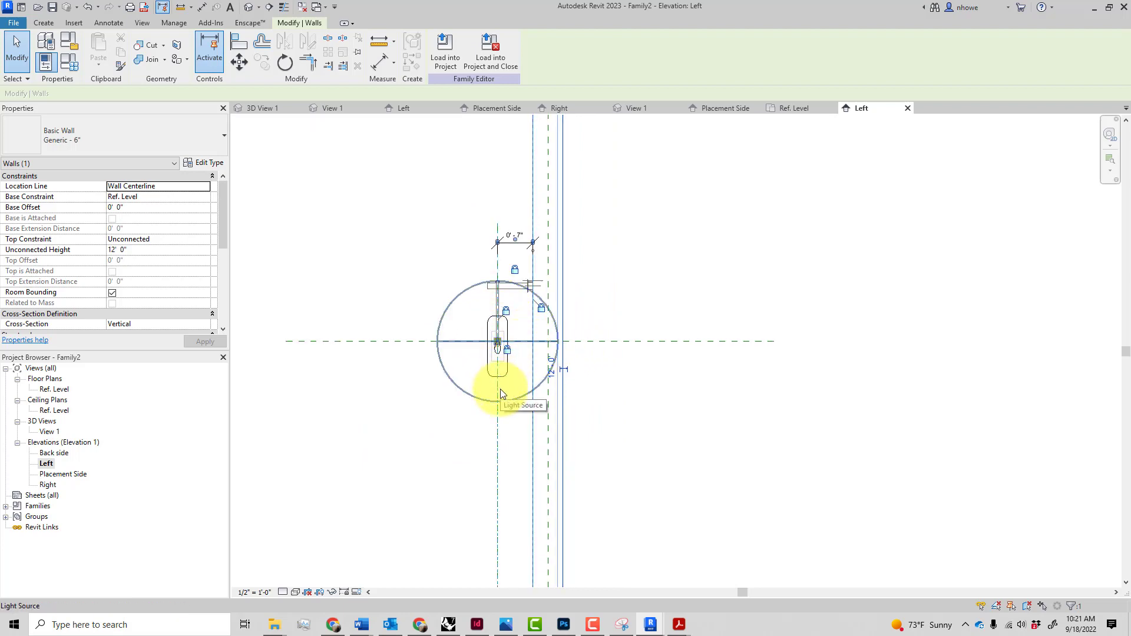
pyautogui.scroll(2, 505, 380)
pyautogui.scroll(1, 507, 374)
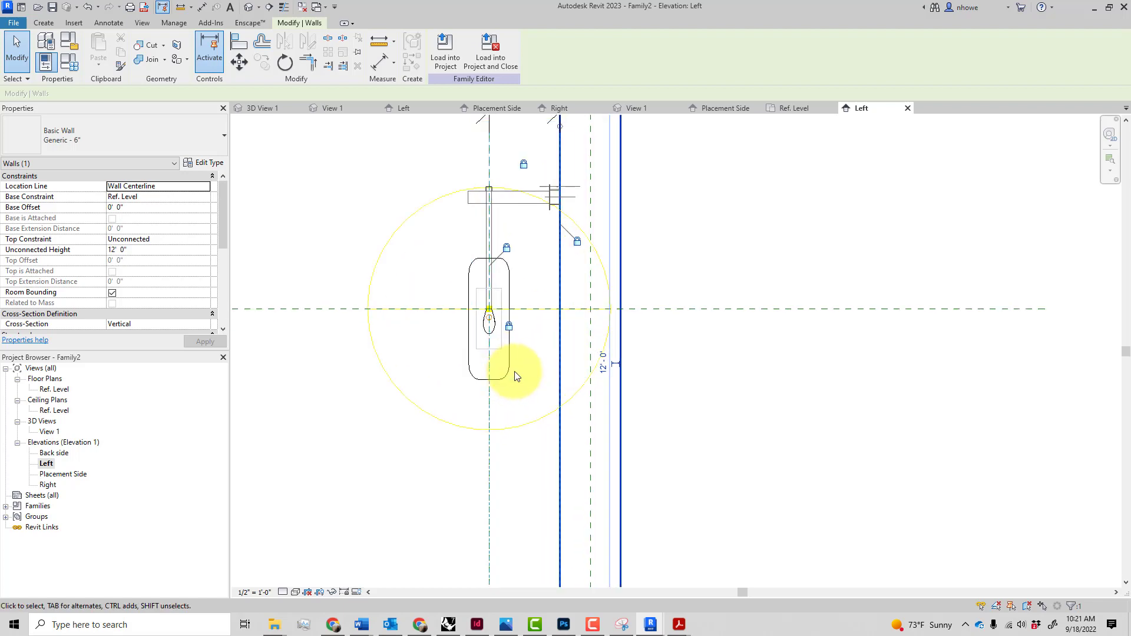
pyautogui.scroll(1, 514, 371)
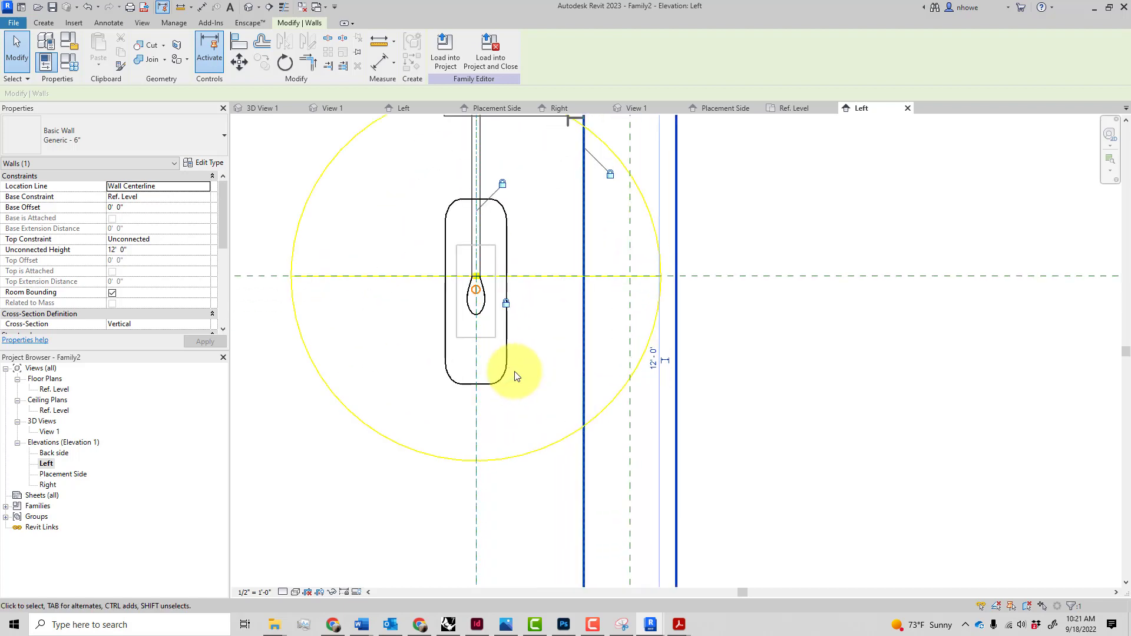
pyautogui.scroll(-2, 515, 371)
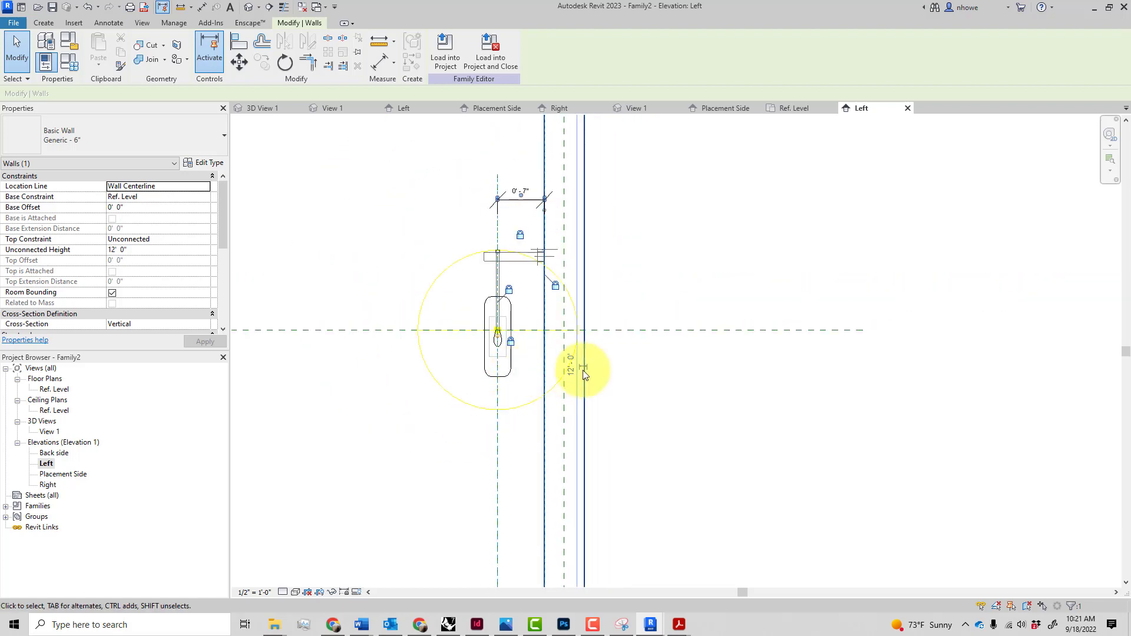
pyautogui.click(643, 383)
# Examine the mounting box against the wall face in the Left elevation and the whole fixture in the family's 3D view.
pyautogui.scroll(3, 569, 240)
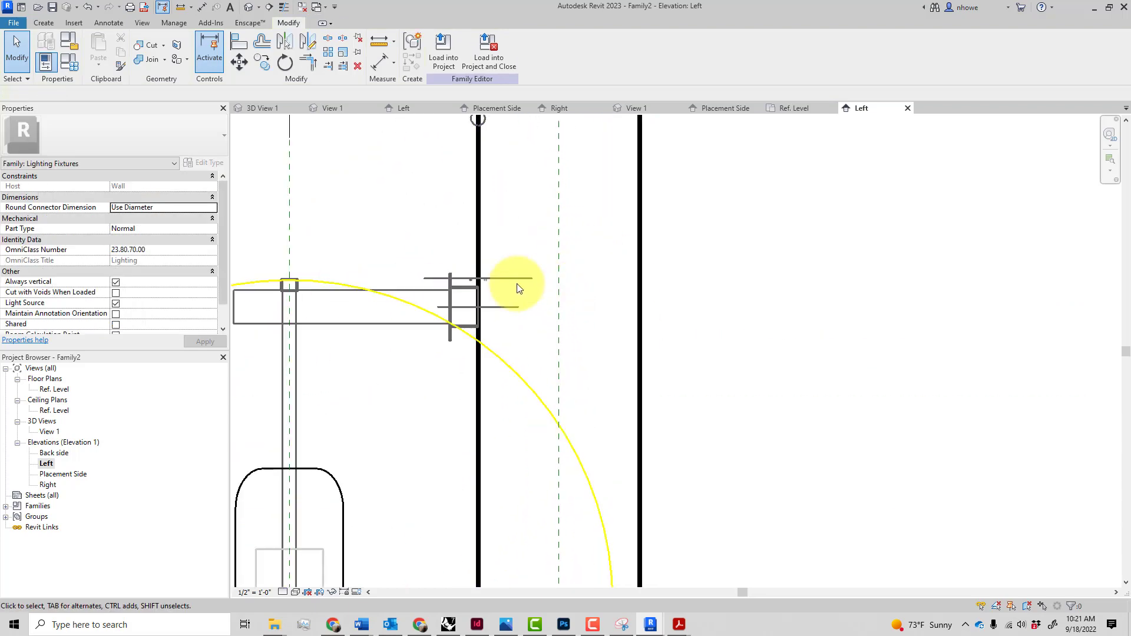
pyautogui.scroll(-3, 489, 335)
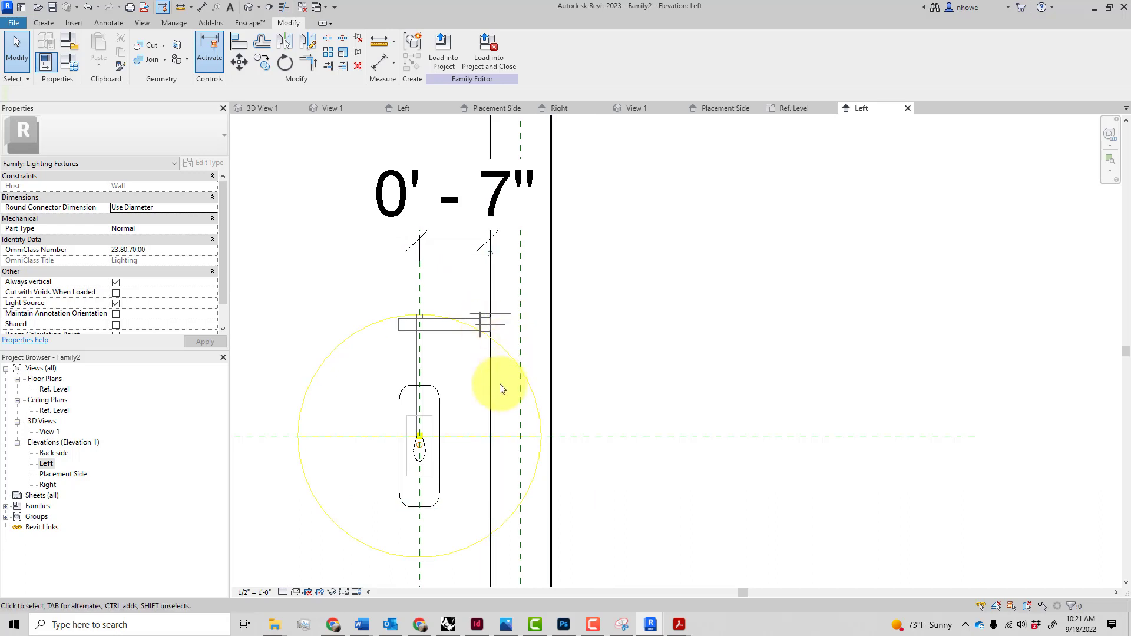
pyautogui.scroll(-2, 502, 387)
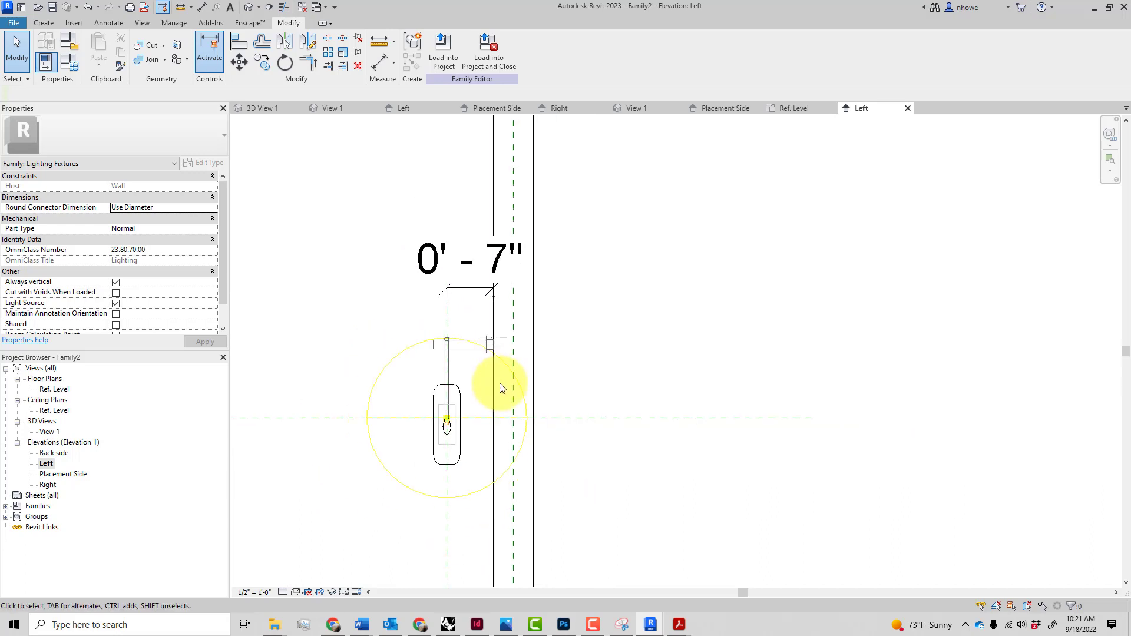
pyautogui.doubleClick(47, 431)
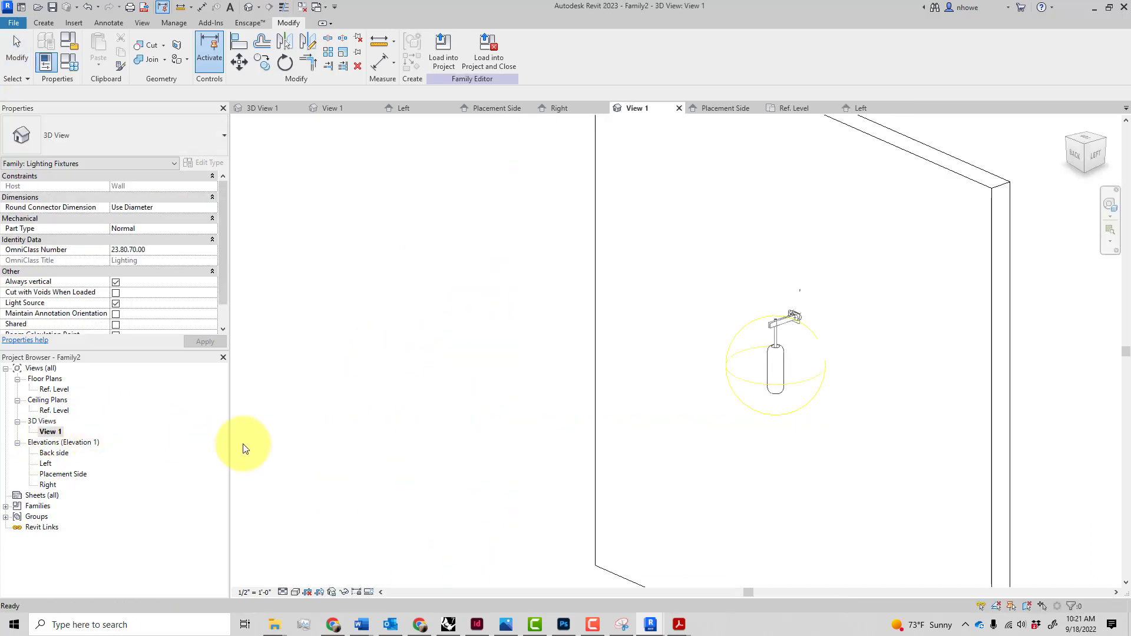
pyautogui.scroll(5, 825, 287)
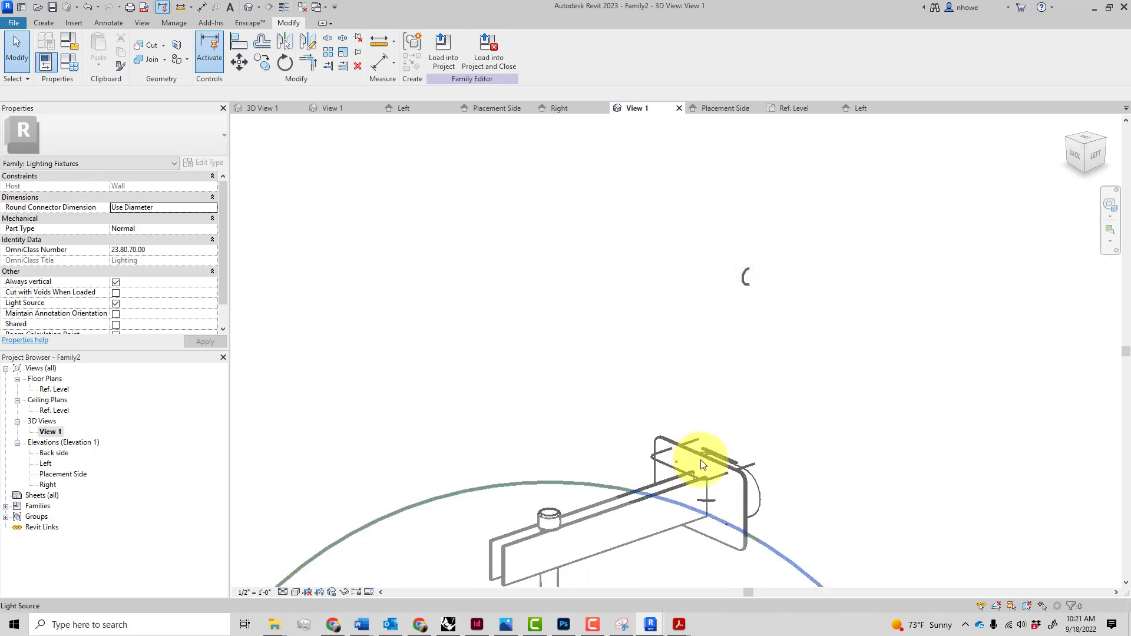
pyautogui.scroll(-6, 686, 471)
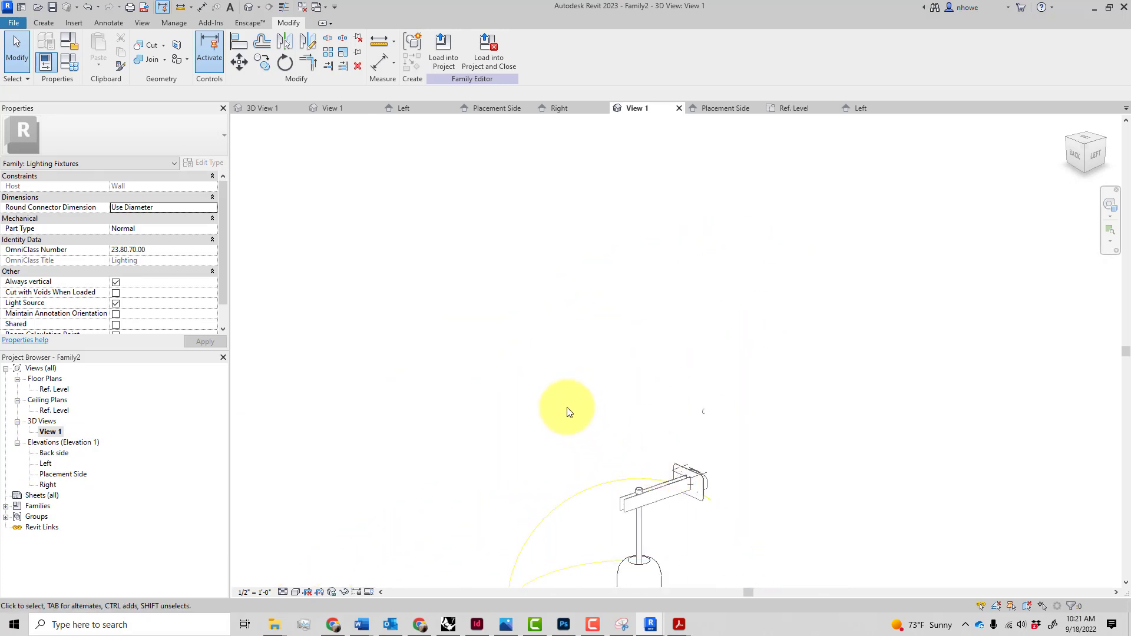
pyautogui.scroll(-3, 557, 391)
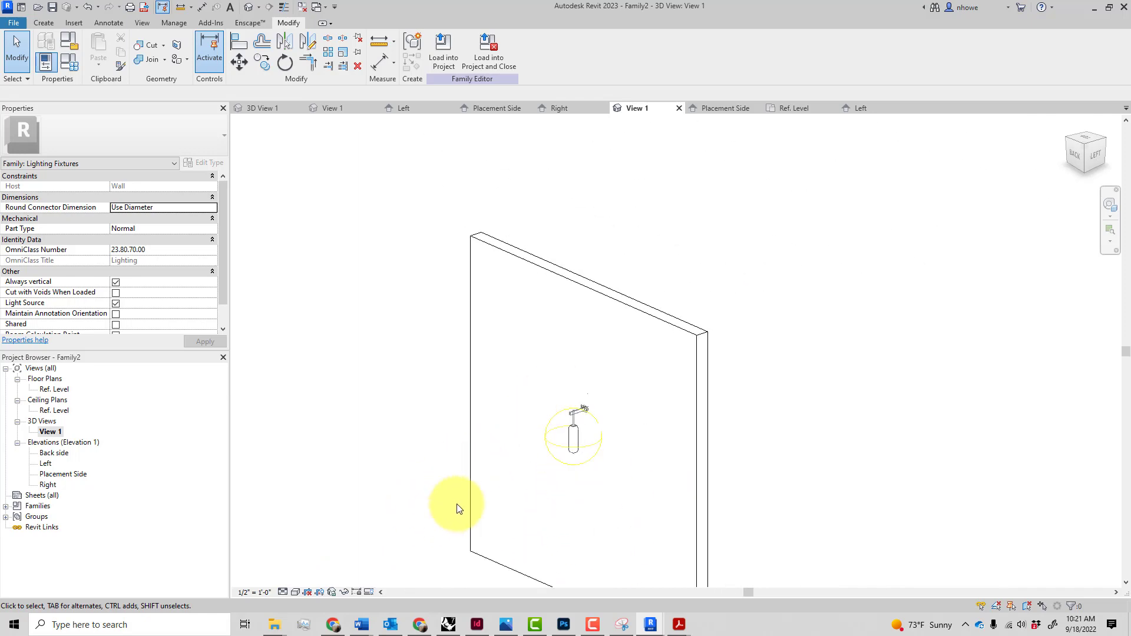
# Load the family into Test Room.rvt, place one sconce on the long masonry wall, and end placement.
pyautogui.click(443, 43)
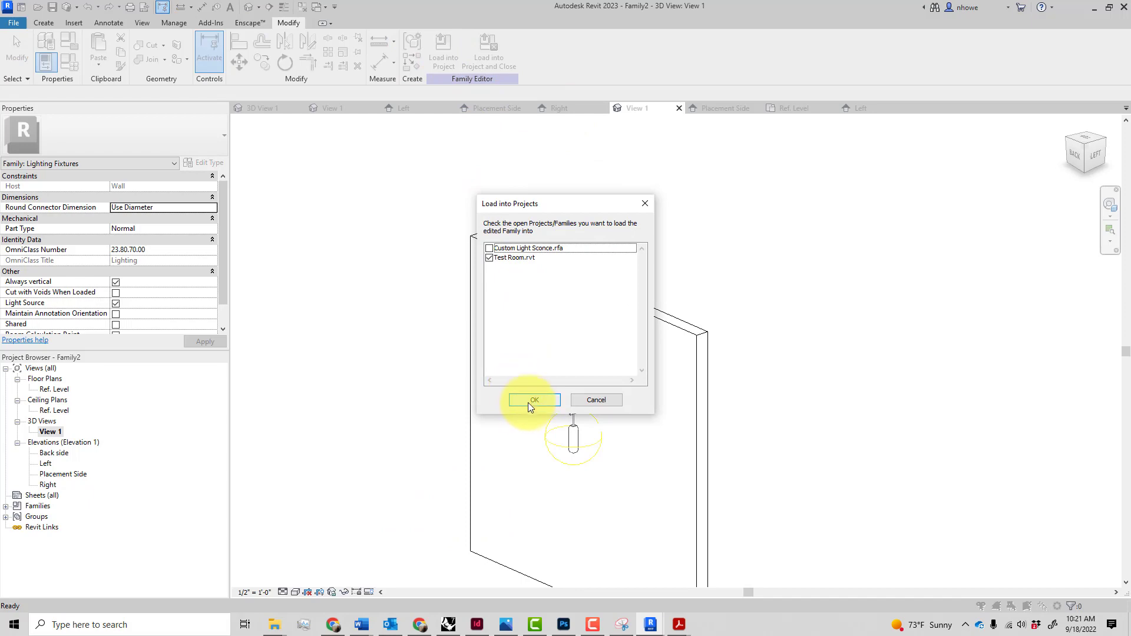
pyautogui.click(532, 400)
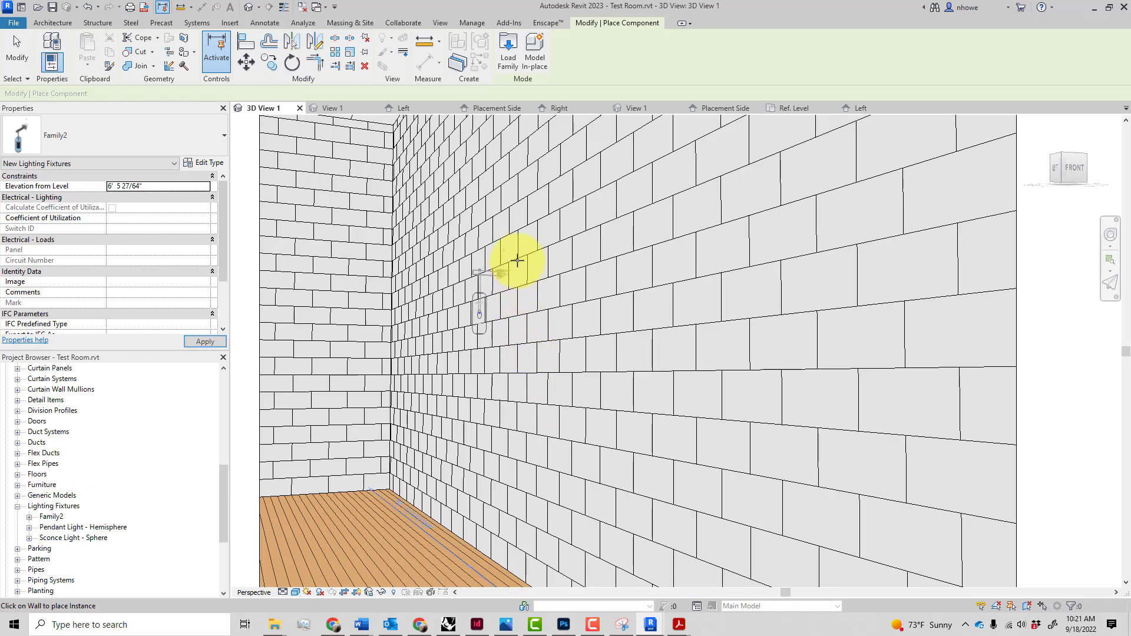
pyautogui.click(531, 221)
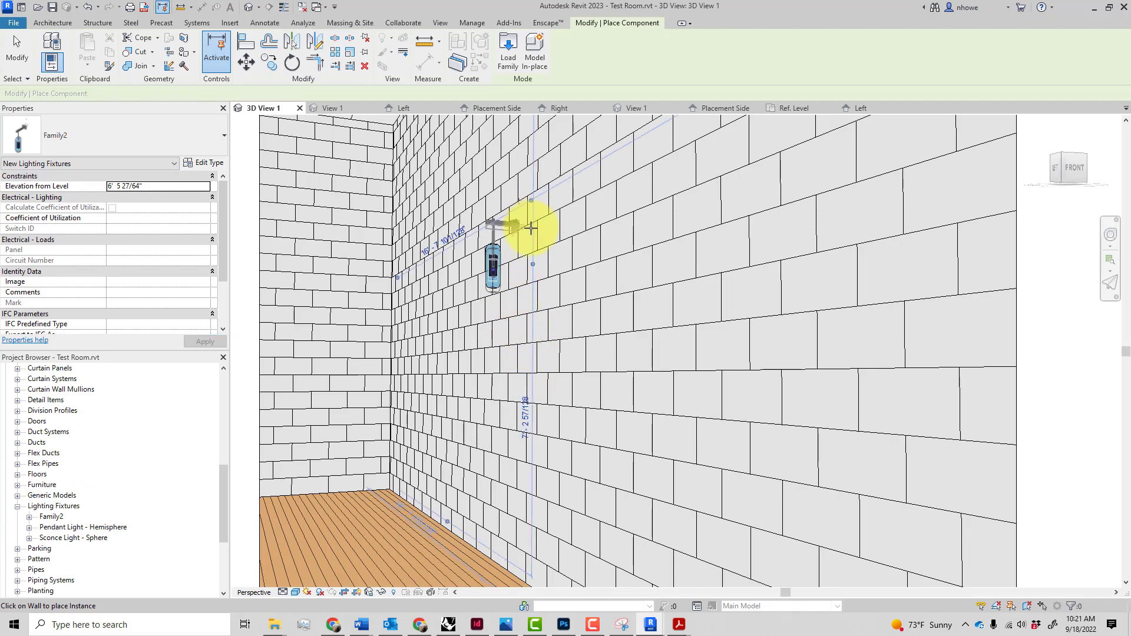
pyautogui.press('Escape')
pyautogui.press('Escape')
pyautogui.press('Escape')
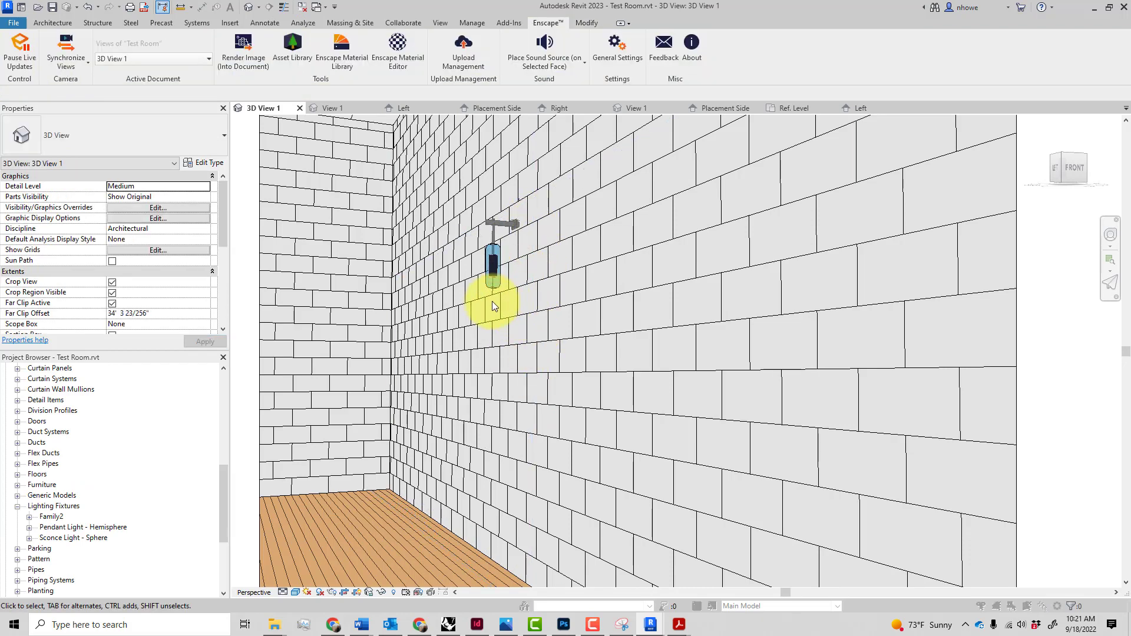
# Set the placed sconce's elevation from Level 1 to 5' 0".
pyautogui.scroll(5, 507, 263)
pyautogui.scroll(-5, 505, 259)
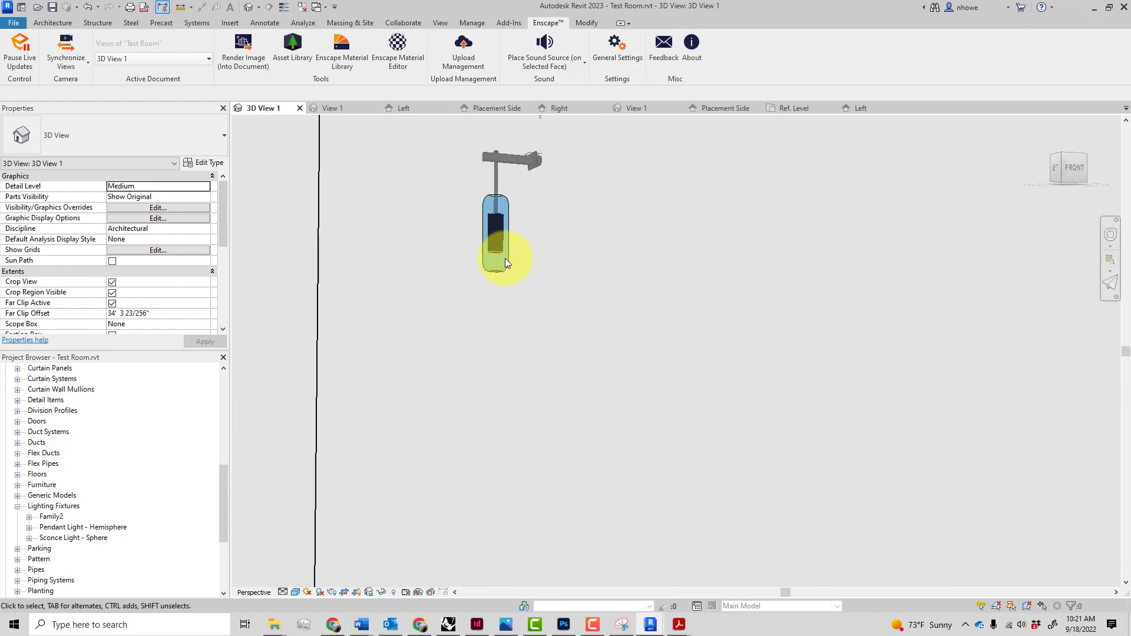
pyautogui.moveTo(504, 312); pyautogui.dragTo(556, 318, button='middle')
pyautogui.click(551, 234)
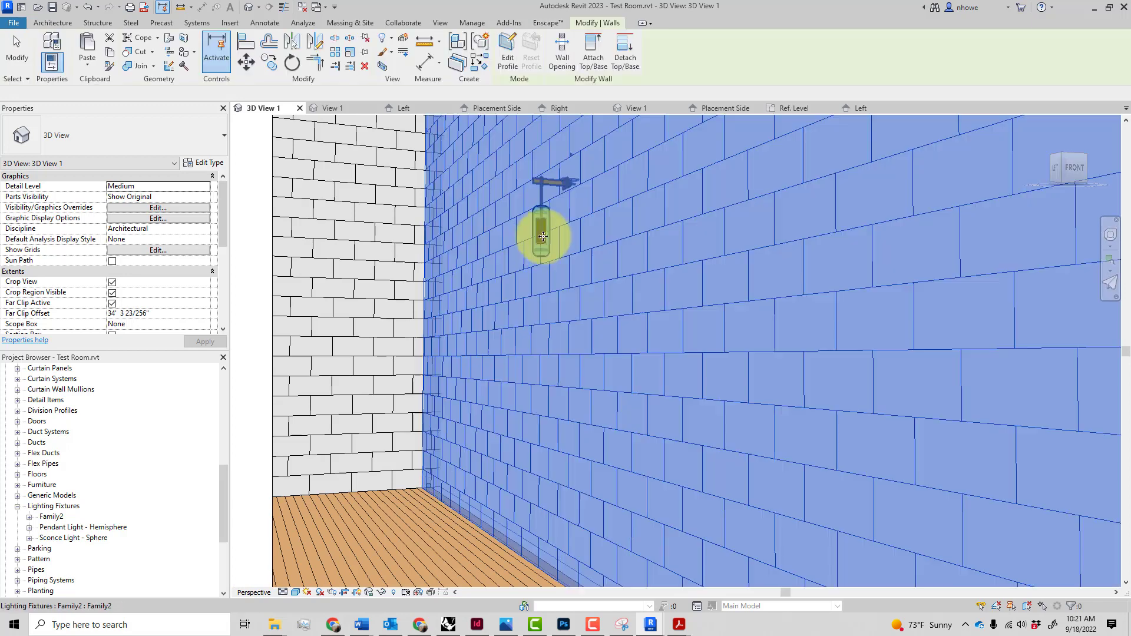
pyautogui.click(539, 242)
pyautogui.click(538, 247)
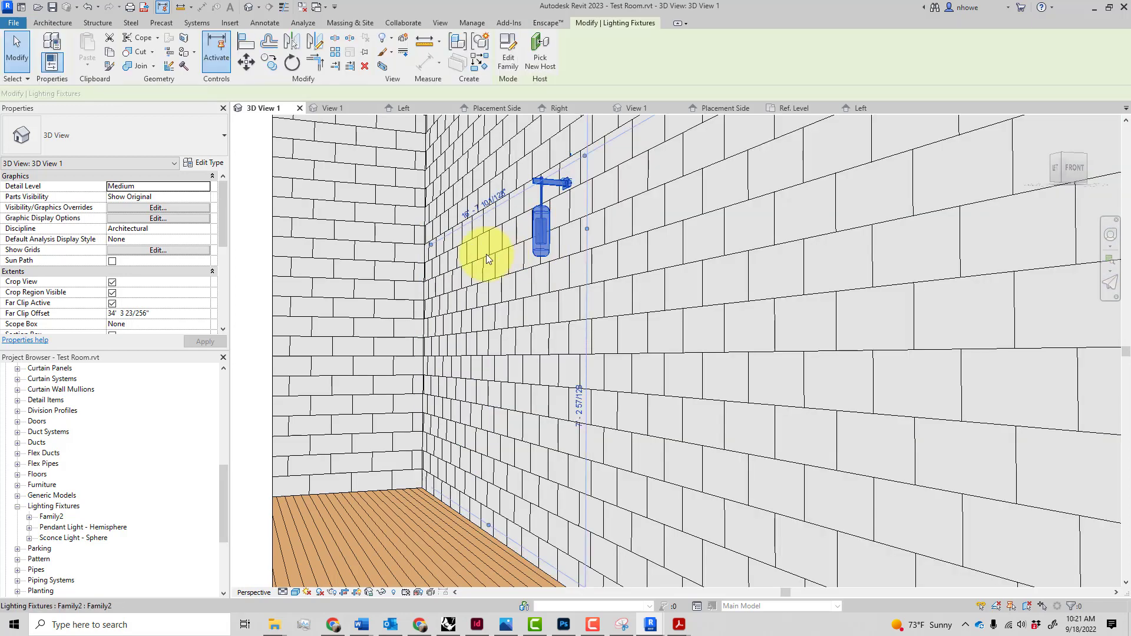
pyautogui.click(161, 196)
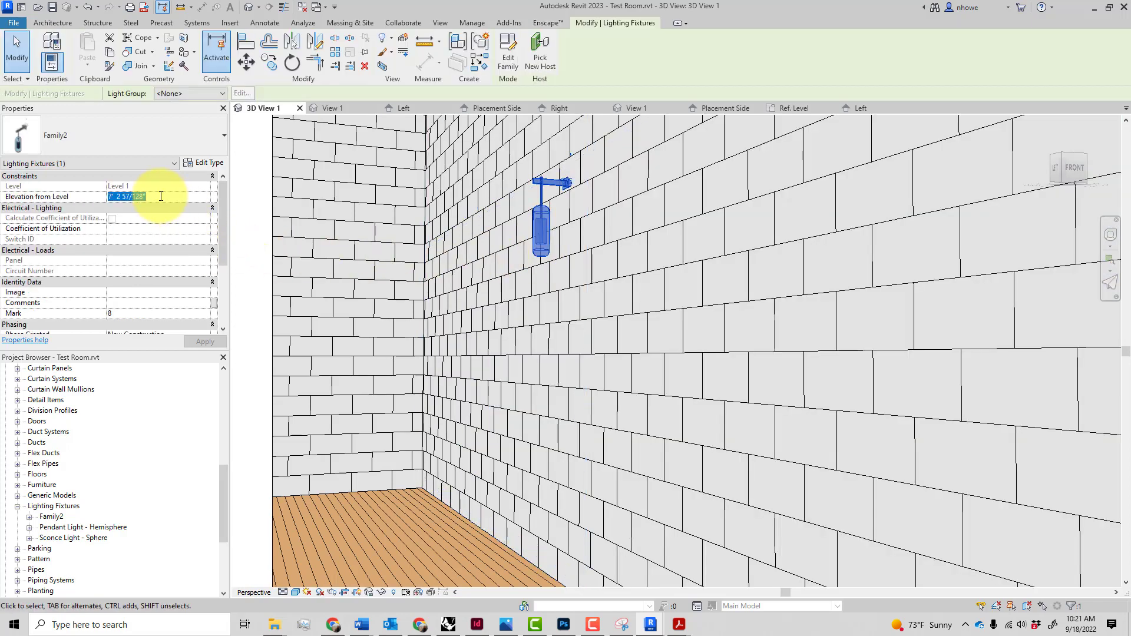
pyautogui.write('5')
pyautogui.press('Return')
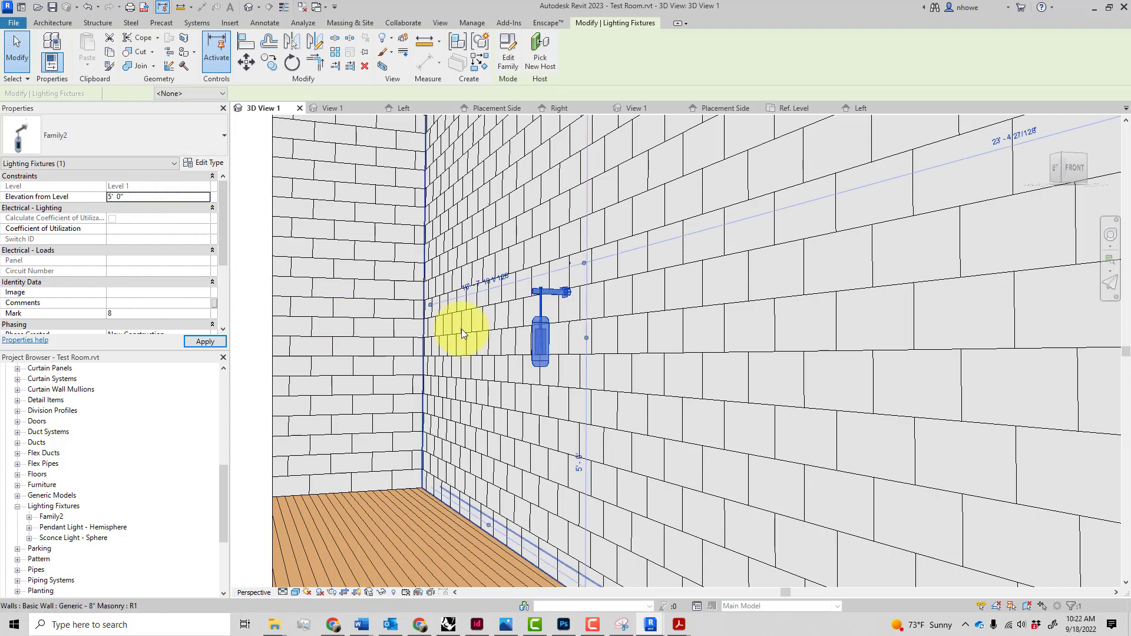